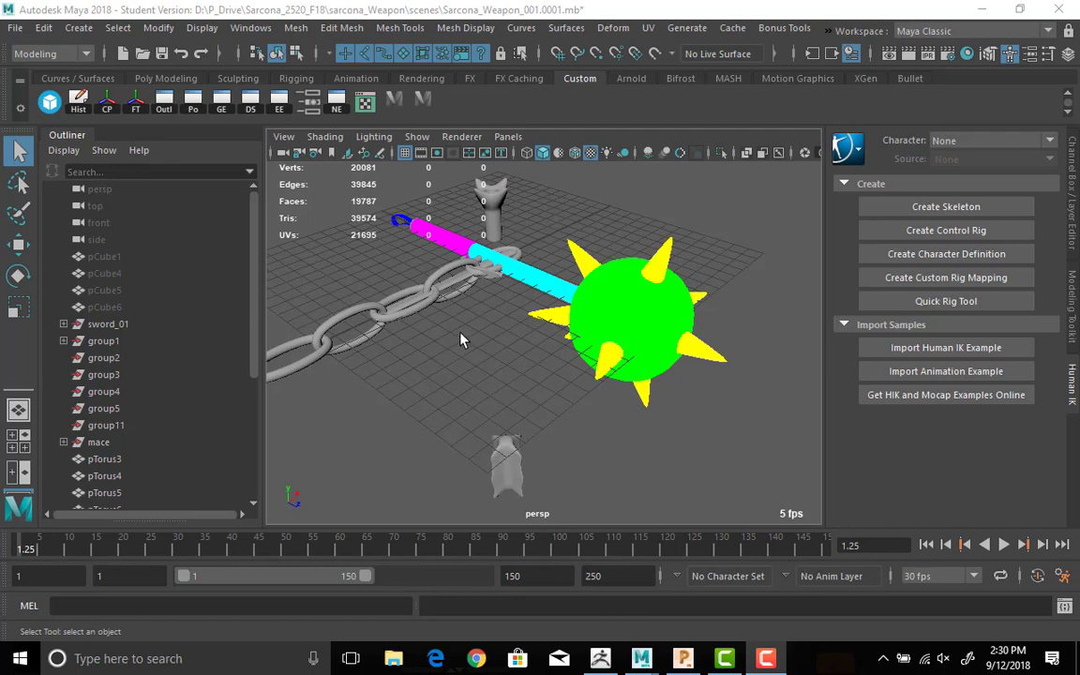
Isolate all parts of the colored mace in the perspective view.
alt+drag(565, 255, 696, 441)
click(582, 383)
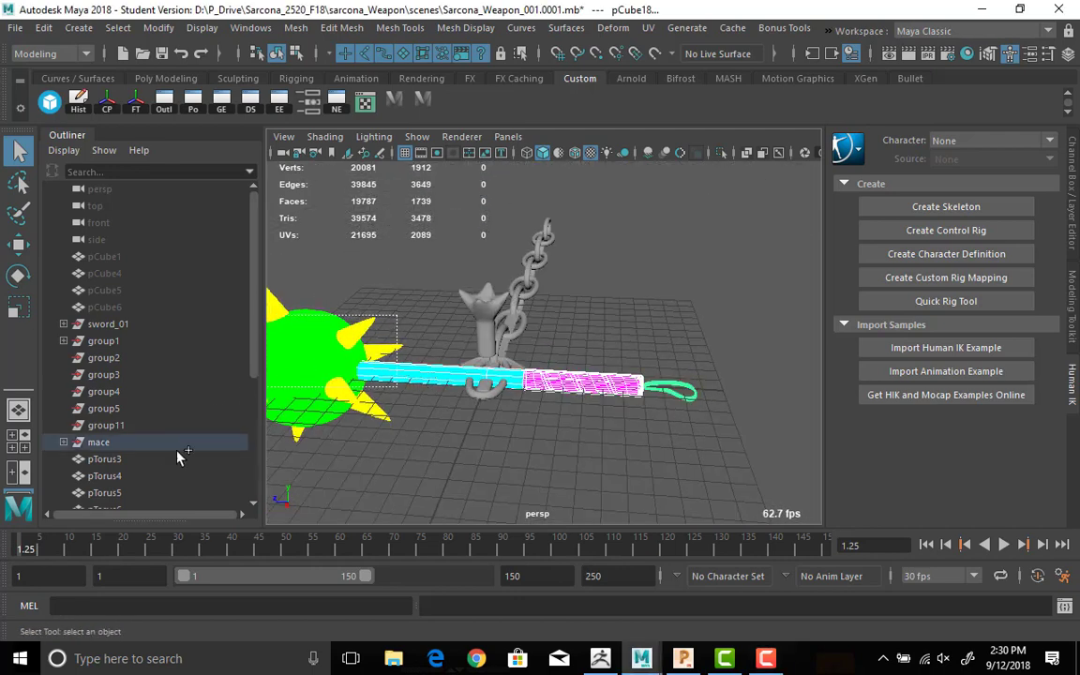
key(f)
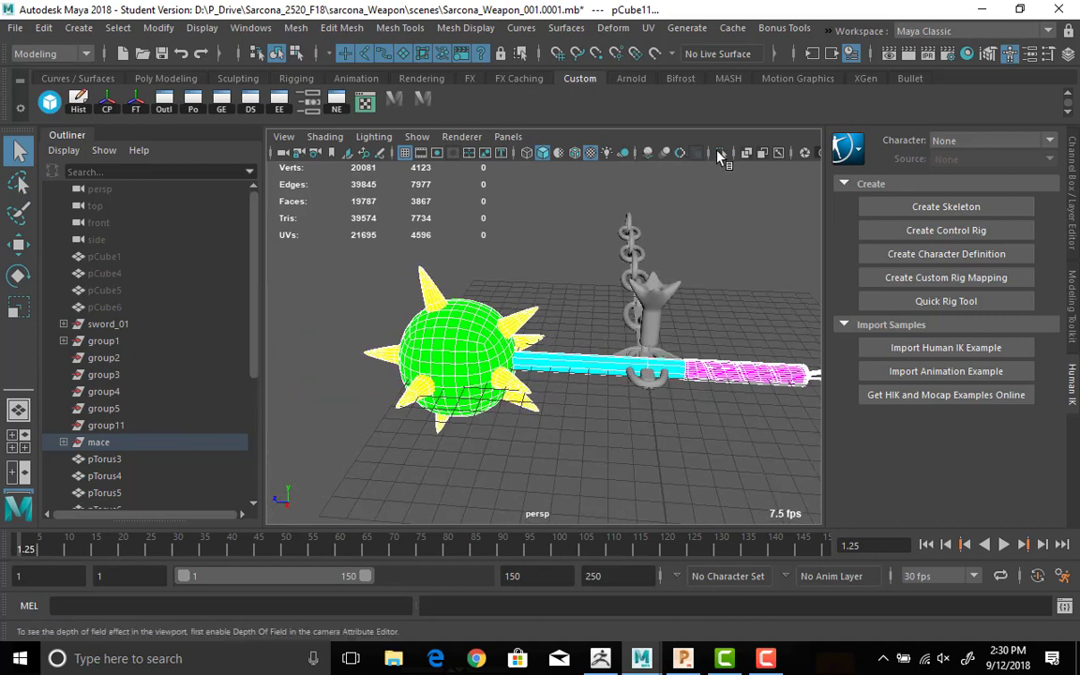
click(722, 153)
click(437, 207)
alt+drag(437, 208, 596, 277)
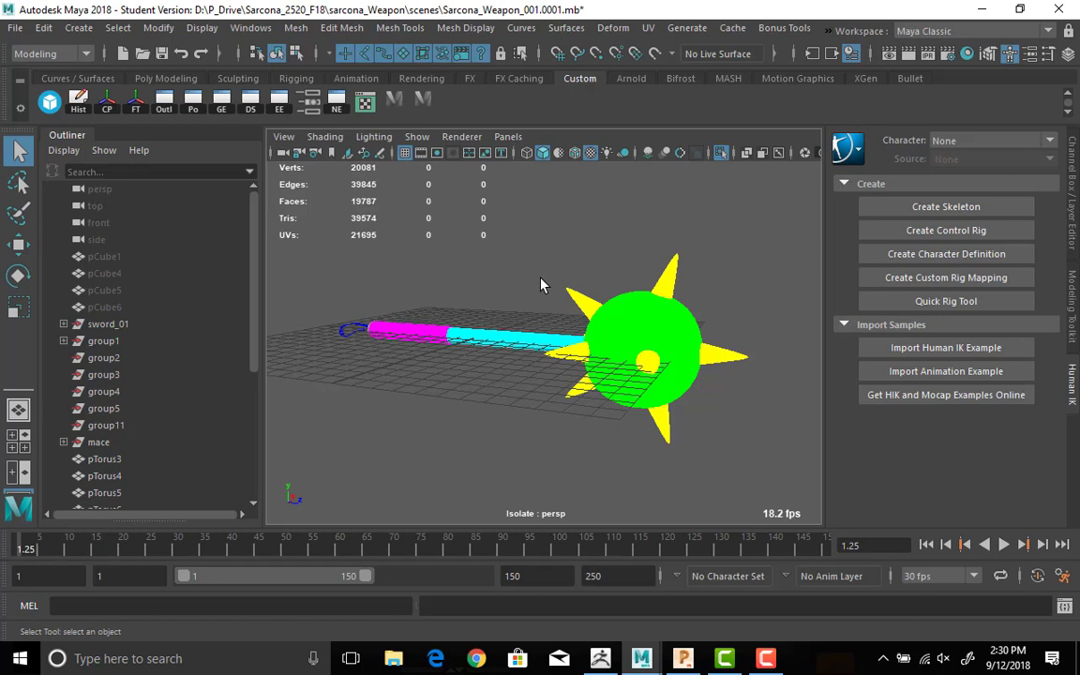
Examine the mace's separate parts and the inside of a spike where it intersects the ball.
drag(309, 317, 733, 490)
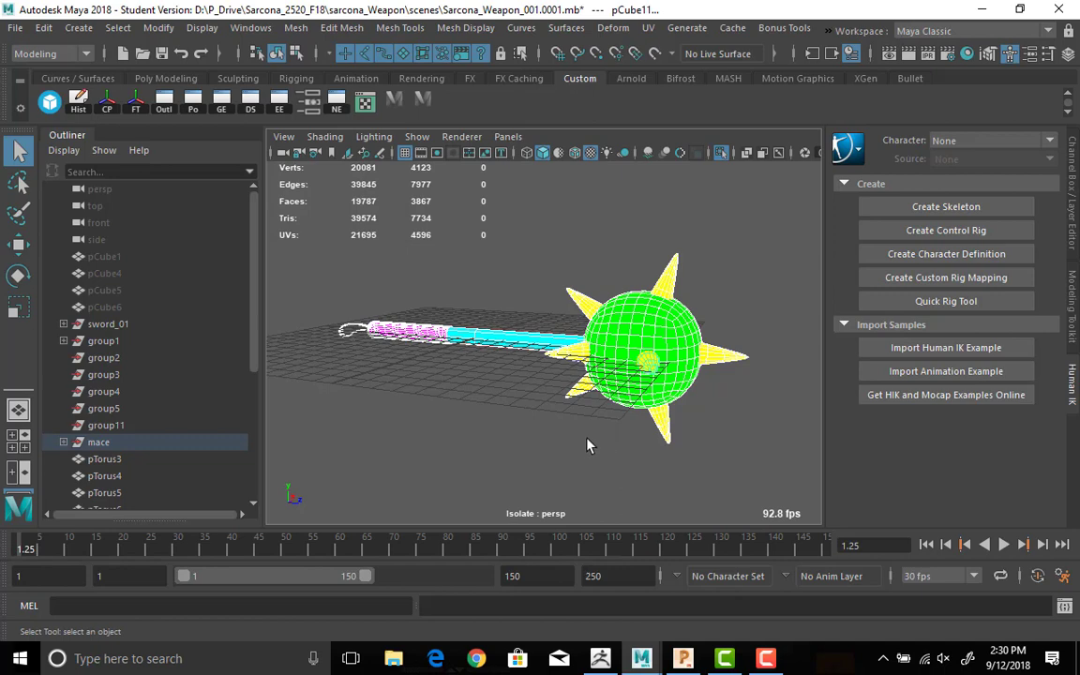
click(576, 305)
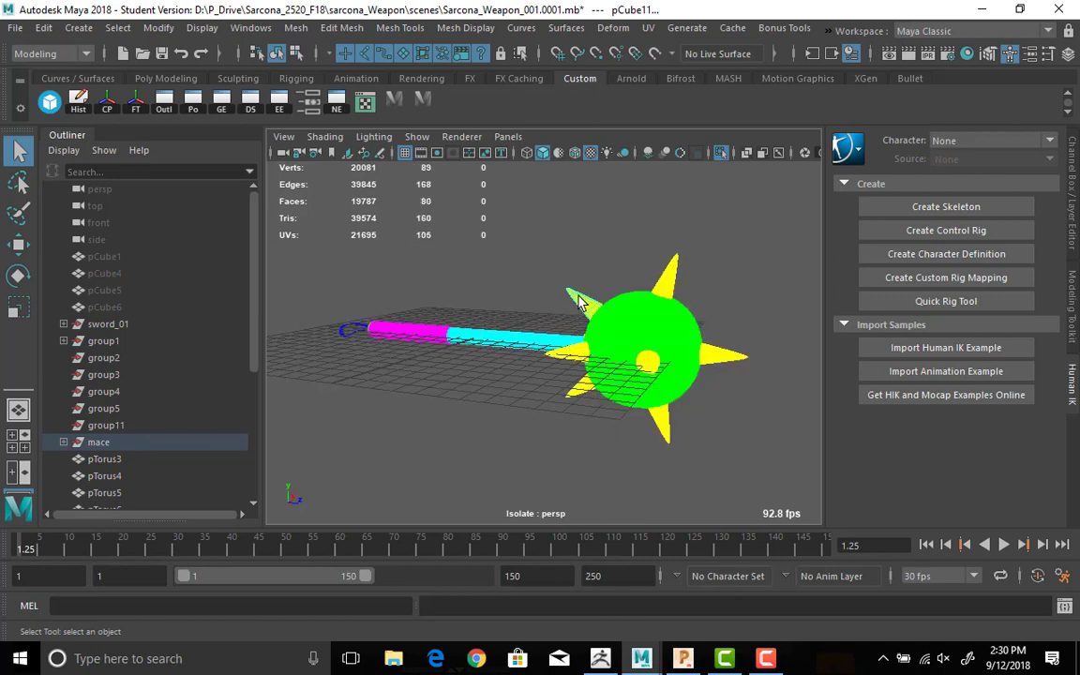
scroll(576, 305, up, 5)
alt+drag(576, 305, 566, 215)
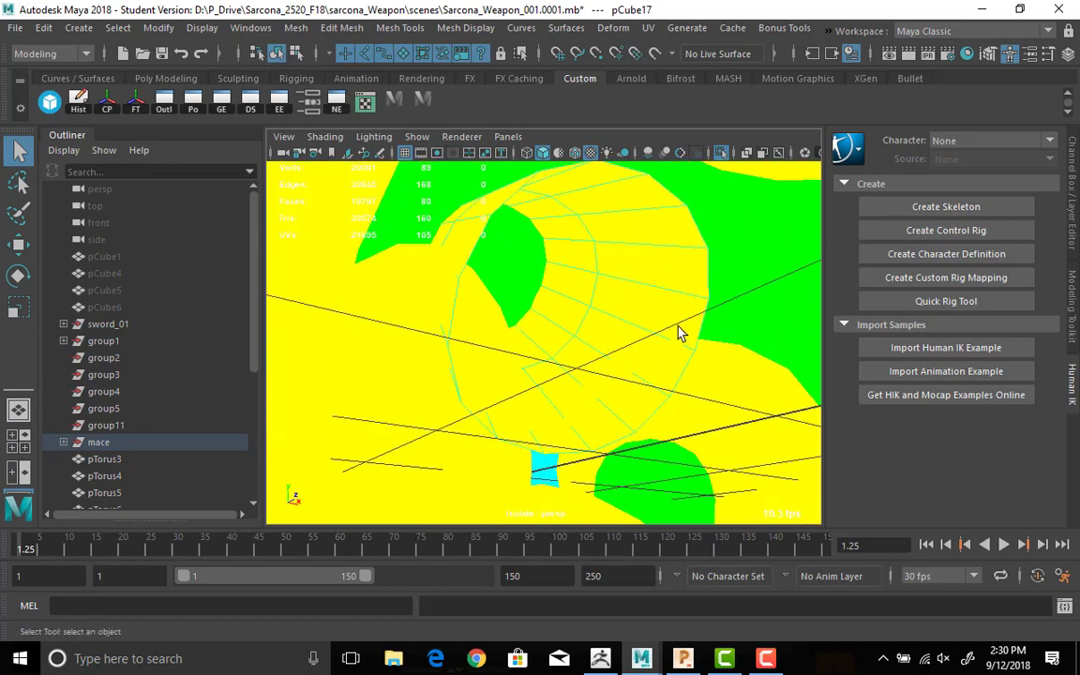
alt+drag(677, 318, 641, 267)
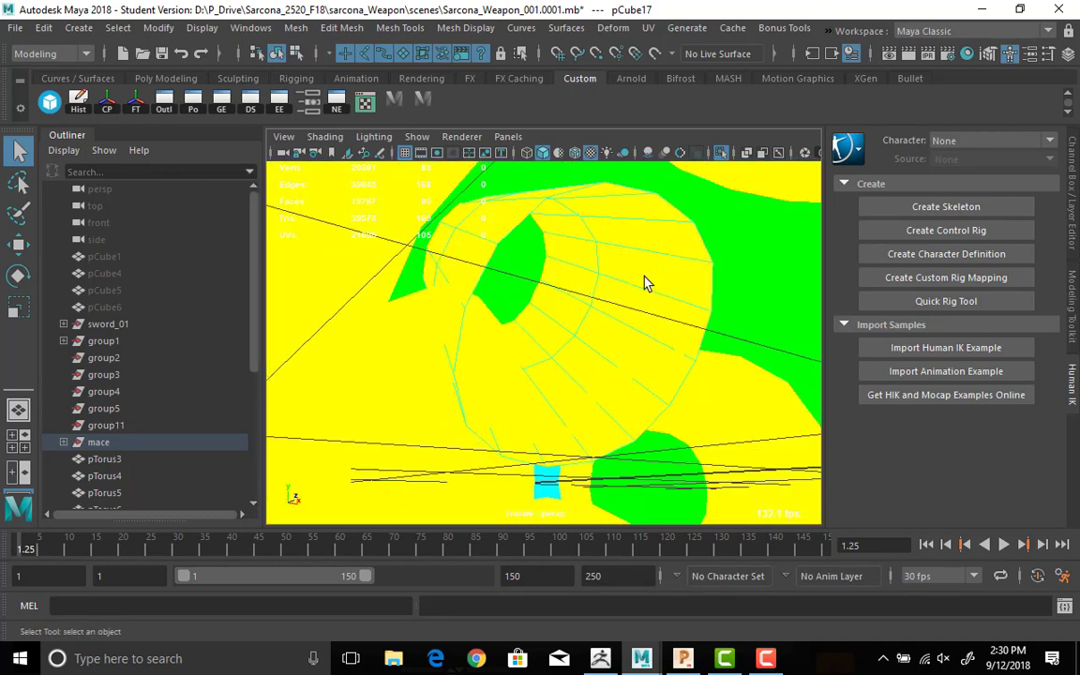
key(f)
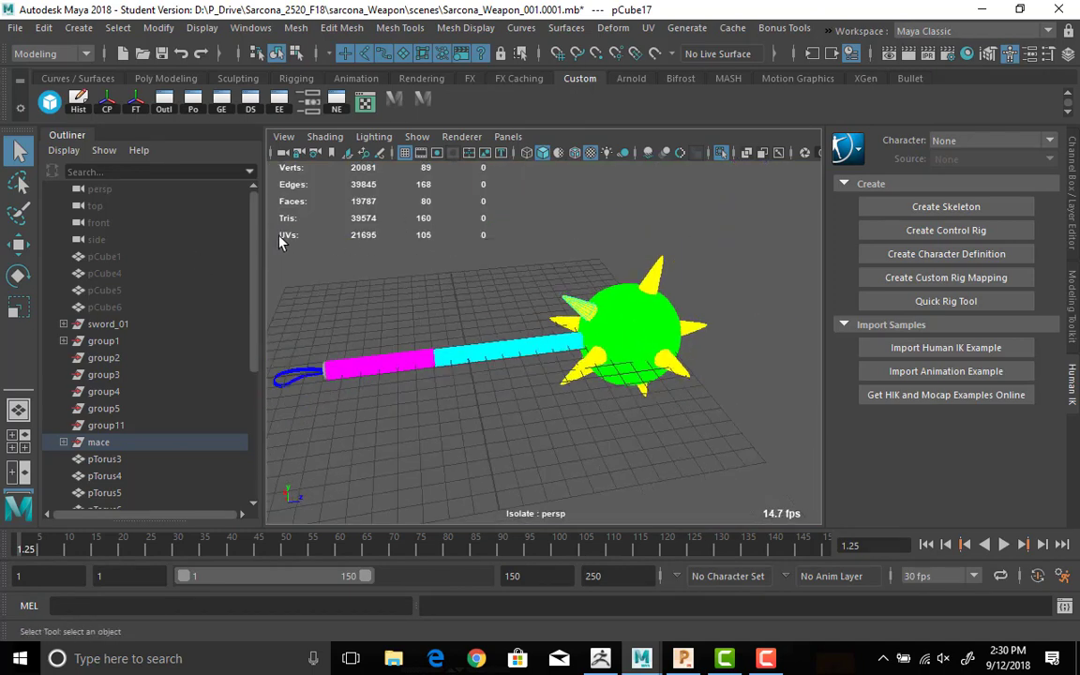
drag(281, 242, 450, 309)
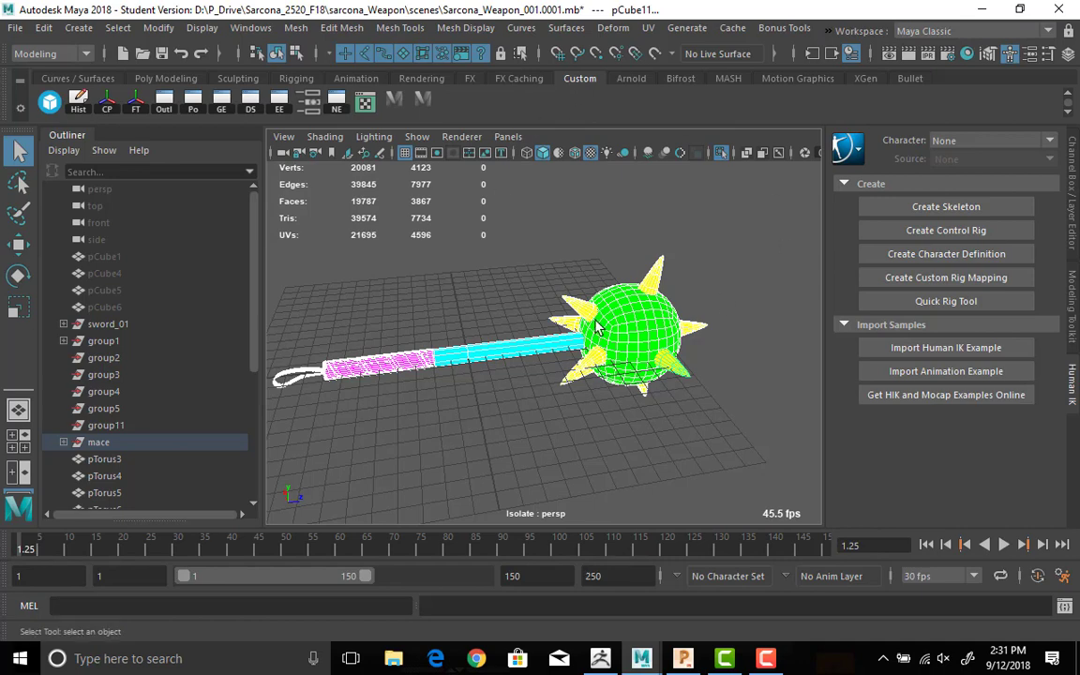
alt+drag(504, 304, 672, 295)
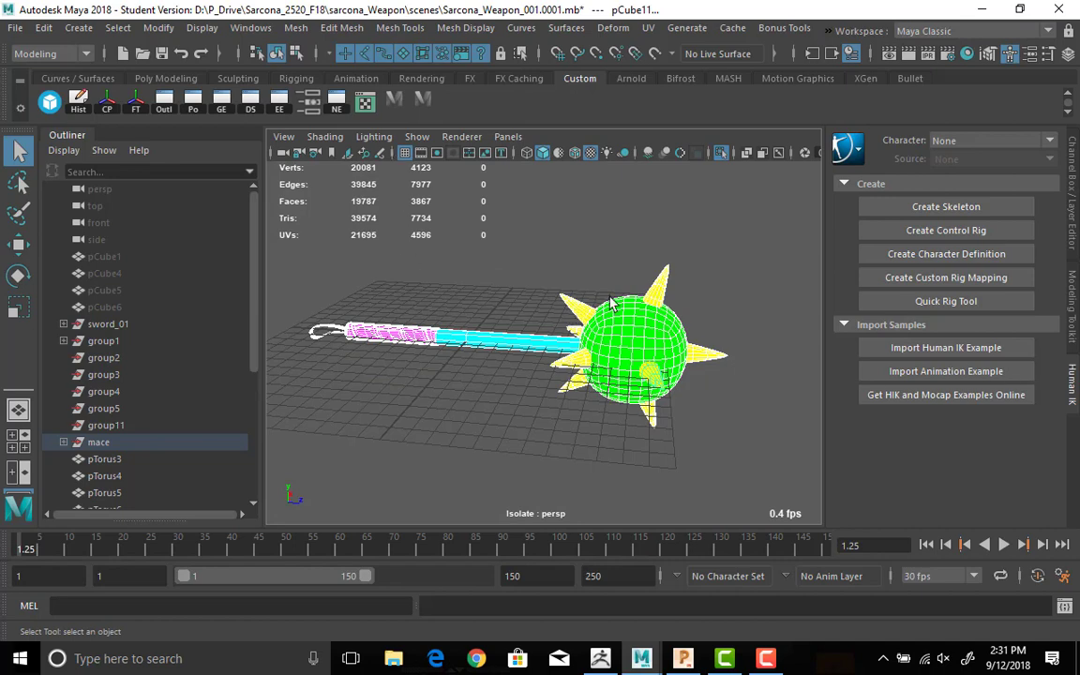
drag(580, 254, 633, 310)
drag(770, 496, 772, 498)
shift+click(563, 346)
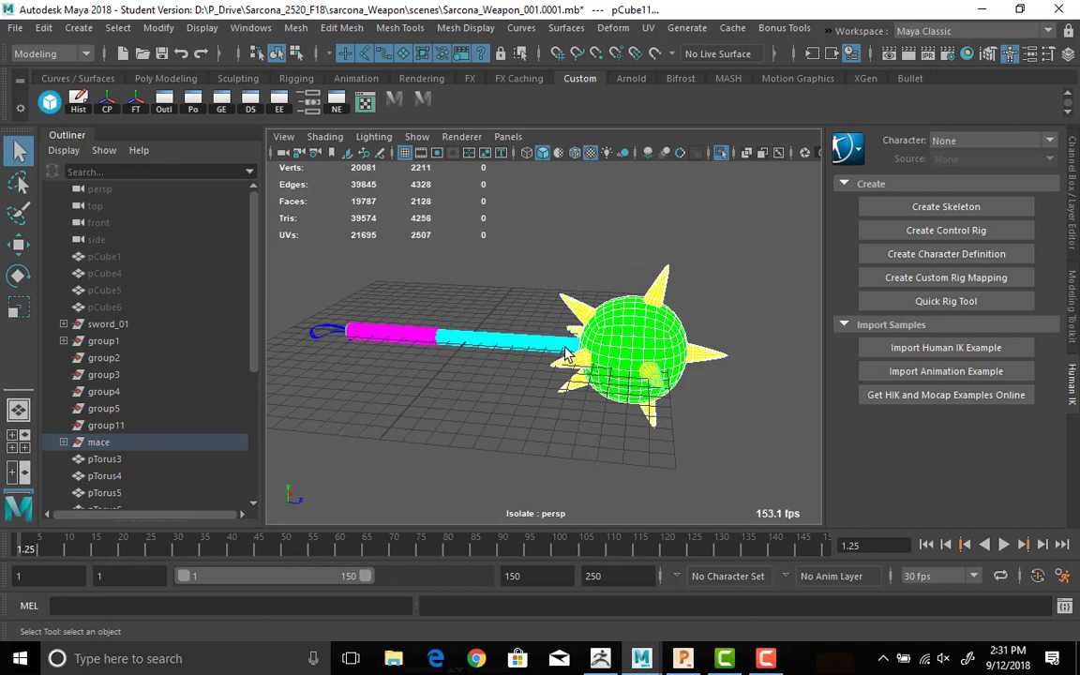
mouse_move(762, 364)
alt+middle_down()
mouse_move(595, 370)
mouse_move(625, 340)
alt+middle_up()
scroll(593, 347, up, 5)
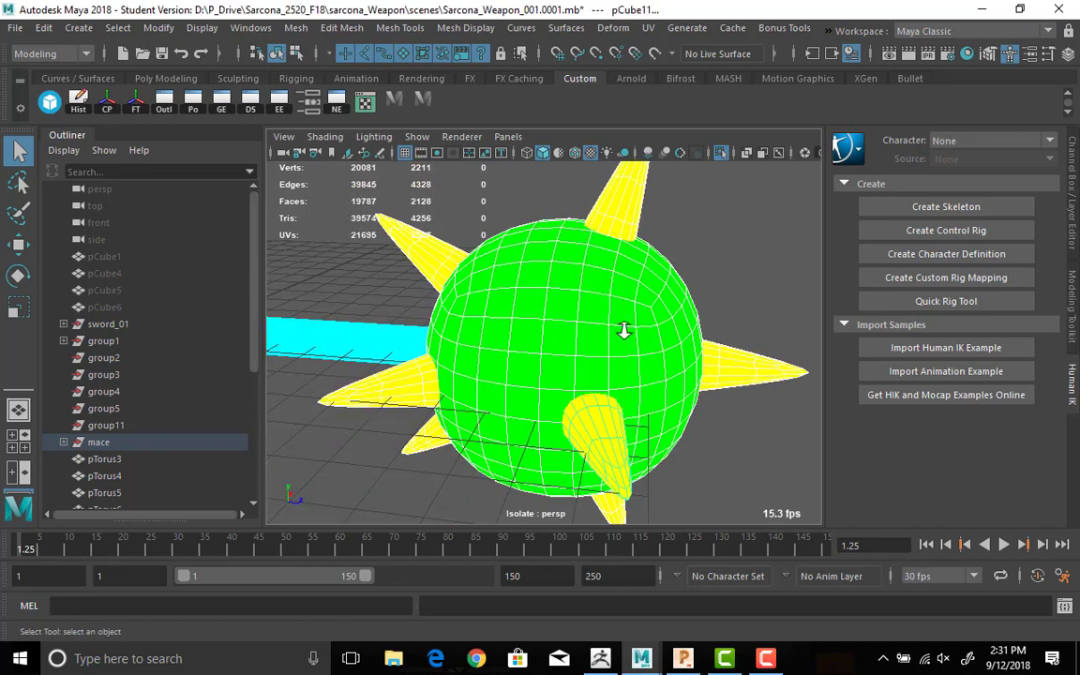
Remove the vertex color from all parts of the mace using the Apply Color options.
scroll(622, 328, down, 8)
drag(346, 235, 603, 425)
click(342, 27)
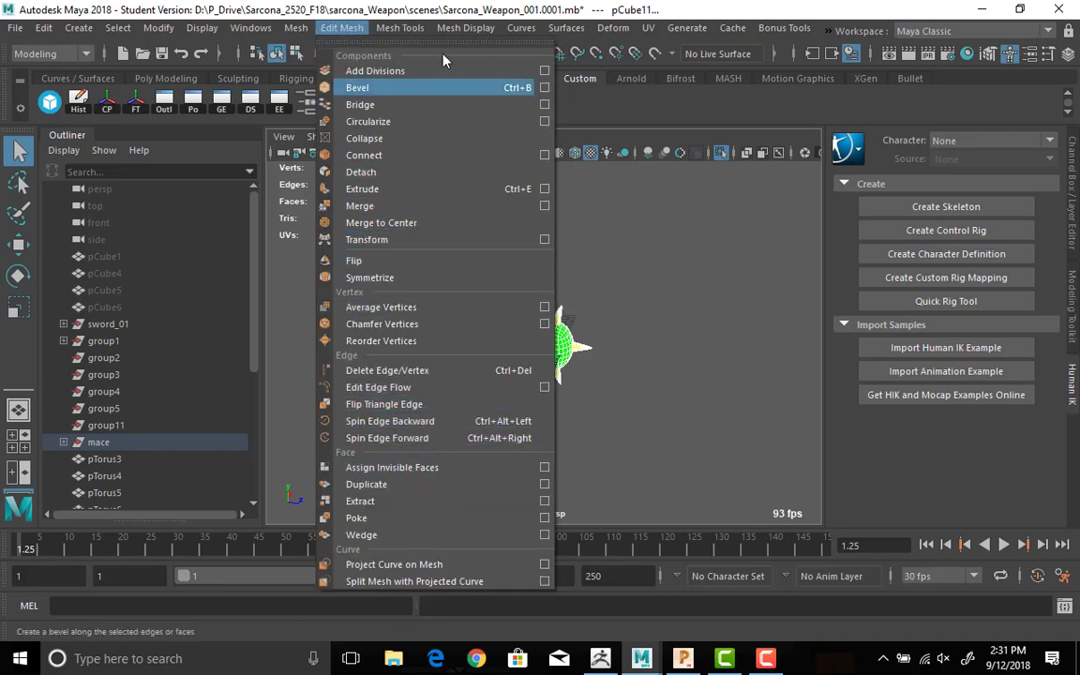
click(465, 27)
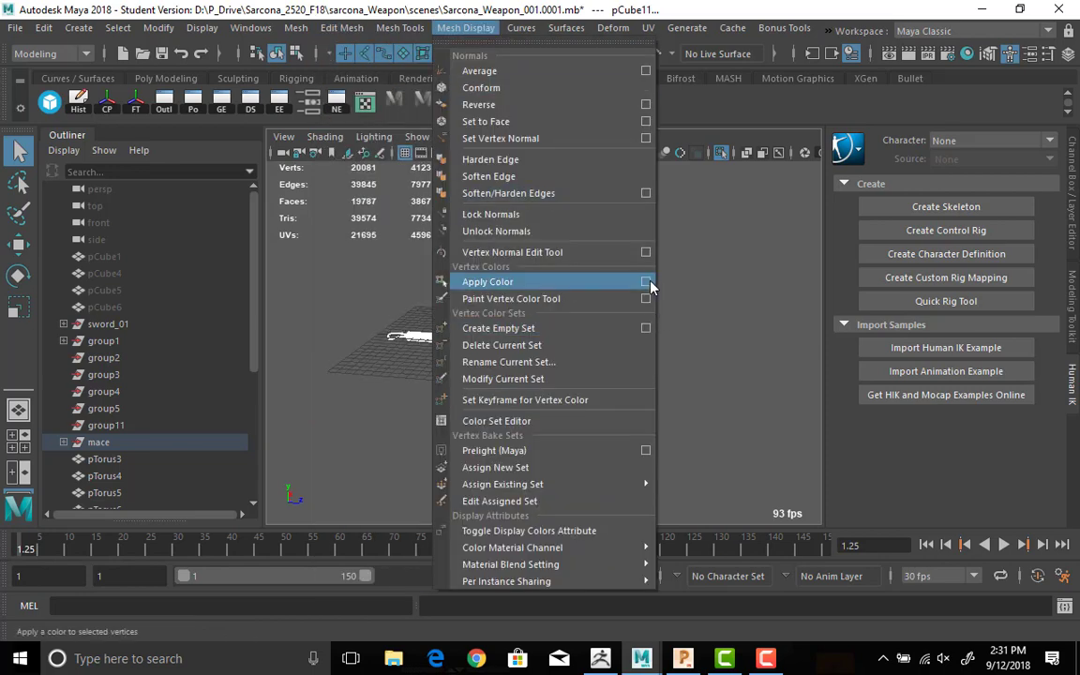
click(646, 281)
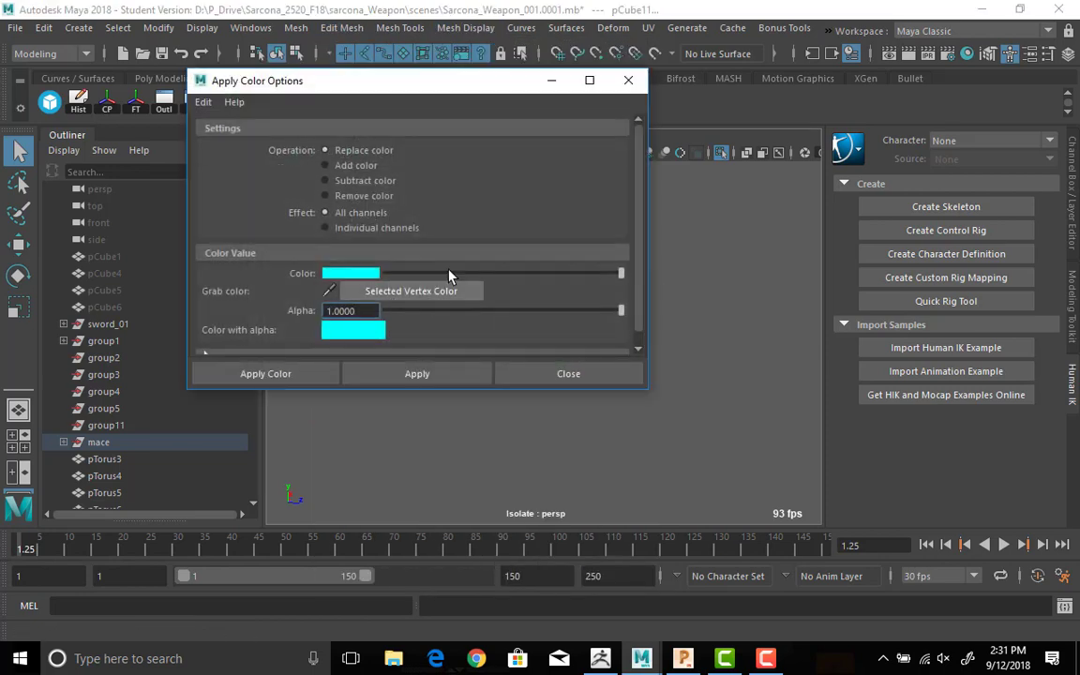
drag(617, 273, 385, 274)
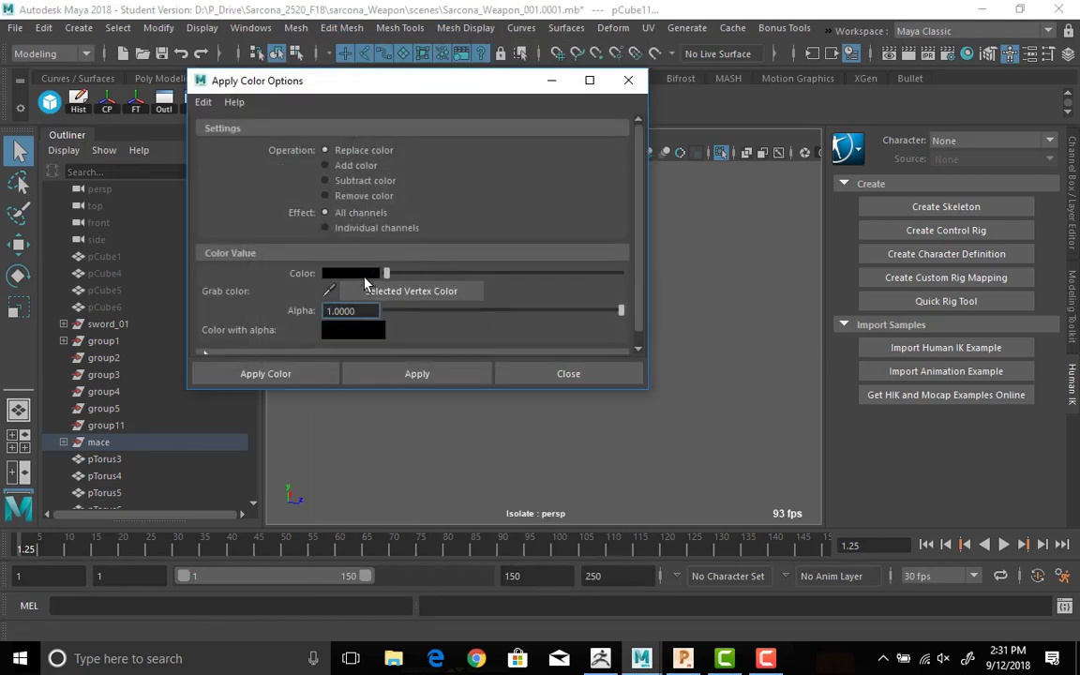
click(367, 194)
click(265, 373)
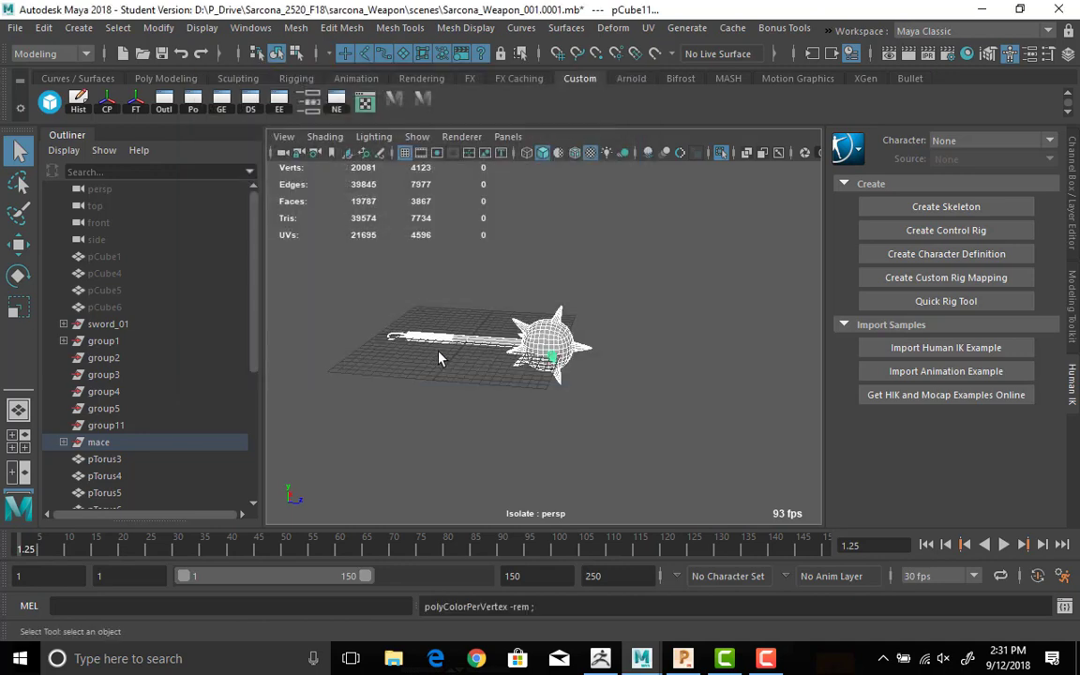
alt+right_drag(429, 321, 830, 357)
alt+drag(830, 357, 722, 335)
alt+right_drag(722, 335, 422, 339)
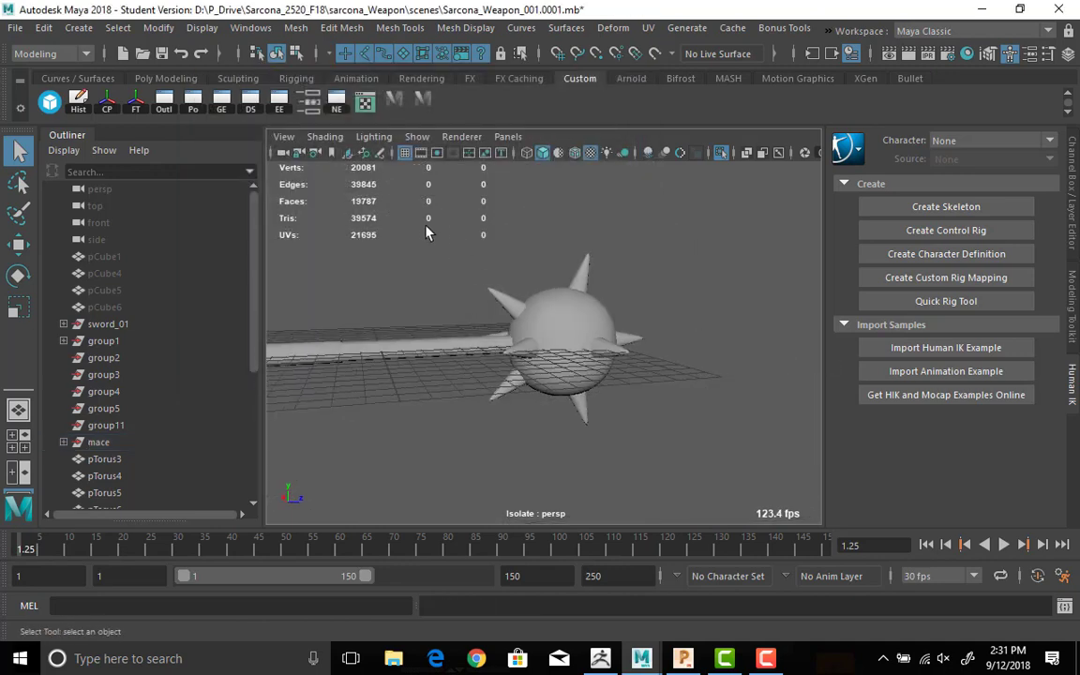
Turn off smooth preview for the ball and spikes and apply Smooth to their meshes with 1 division.
click(417, 345)
alt+drag(388, 386, 534, 361)
scroll(515, 337, up, 3)
key(1)
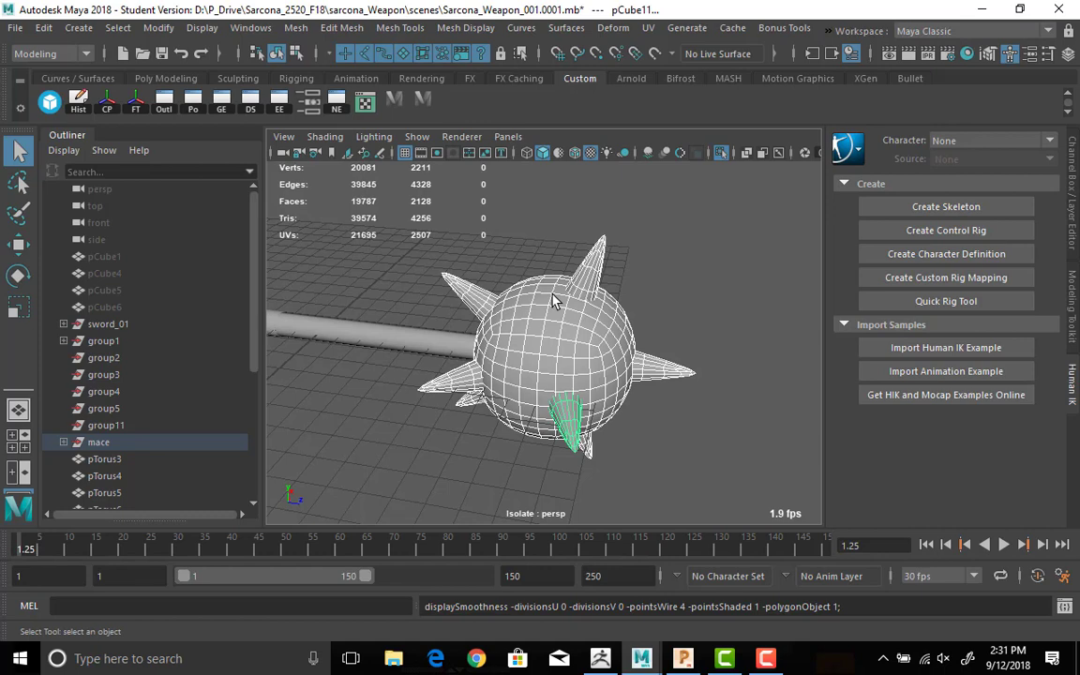
click(296, 27)
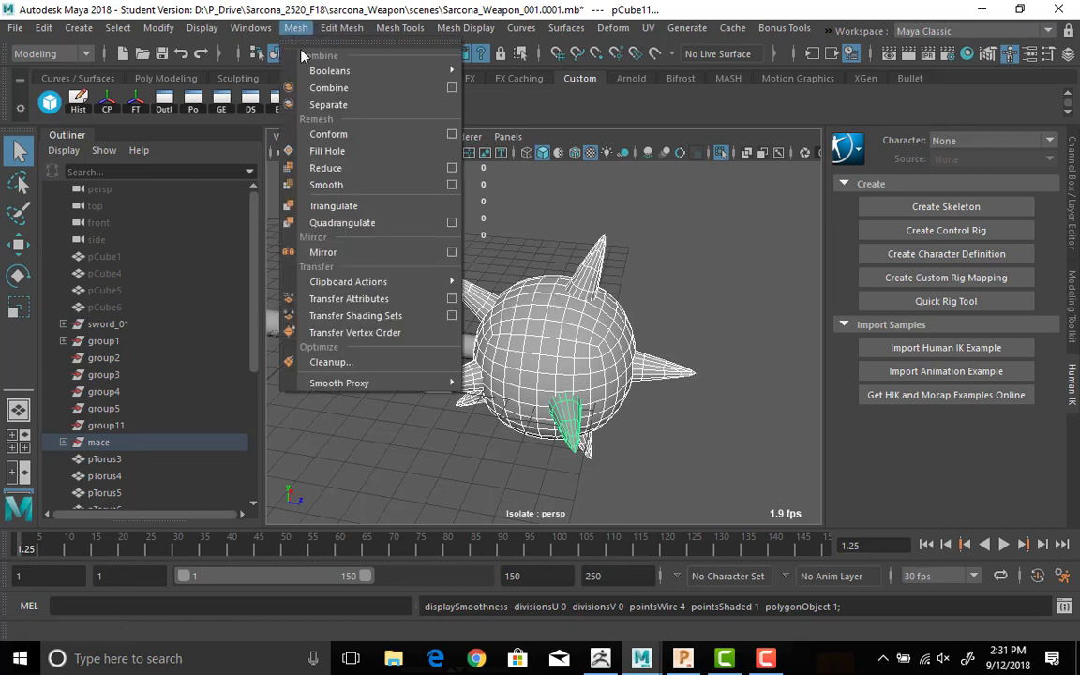
click(346, 185)
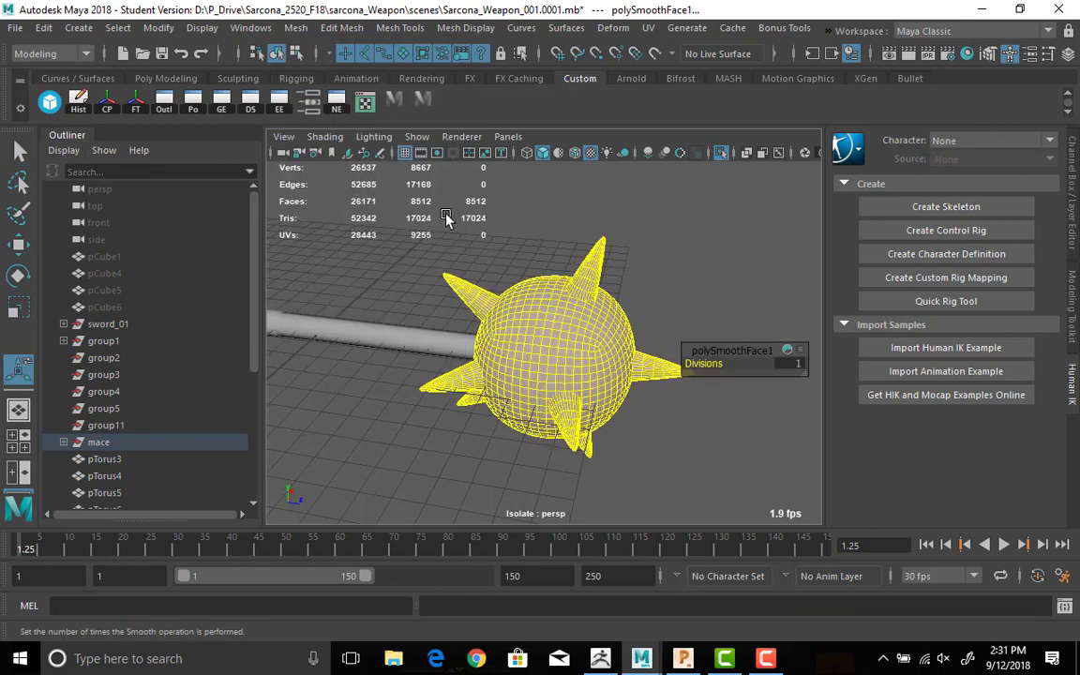
key(q)
Merge the ball and all its spikes into one mesh with a Boolean Union.
alt+drag(459, 305, 539, 302)
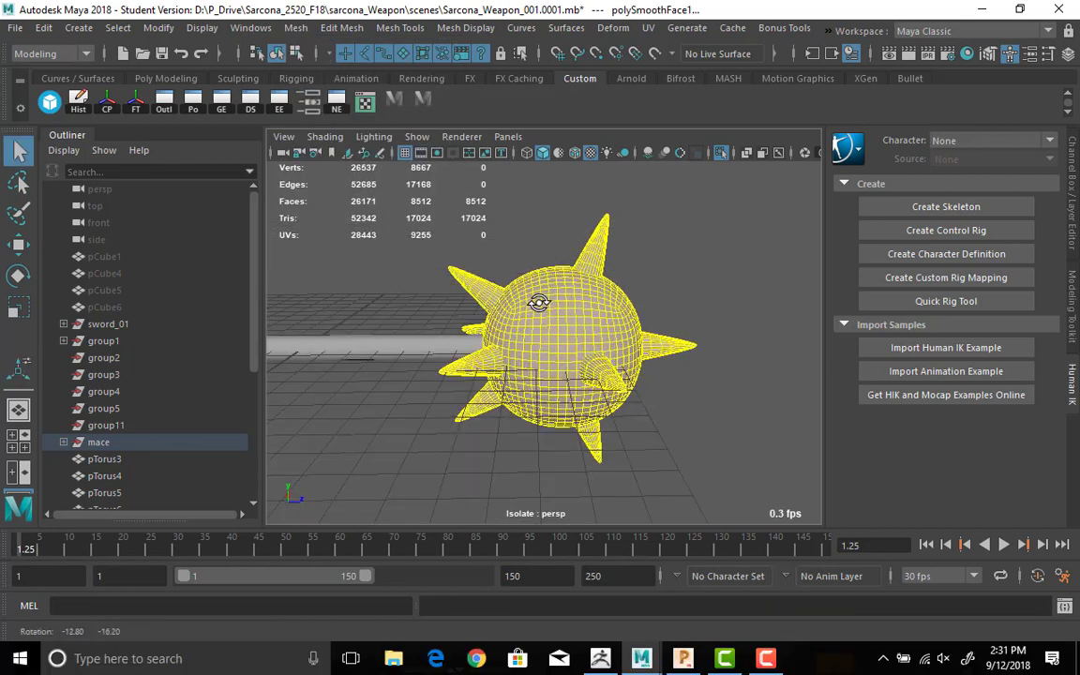
right_drag(539, 302, 560, 246)
click(609, 368)
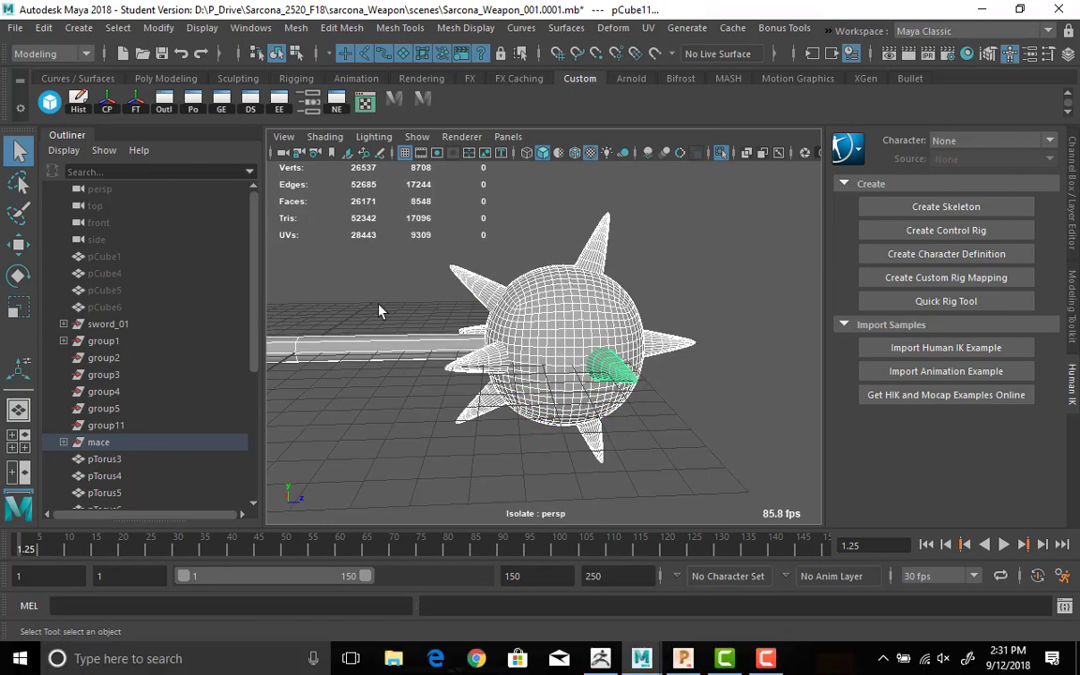
alt+drag(380, 312, 488, 328)
scroll(488, 328, up, 3)
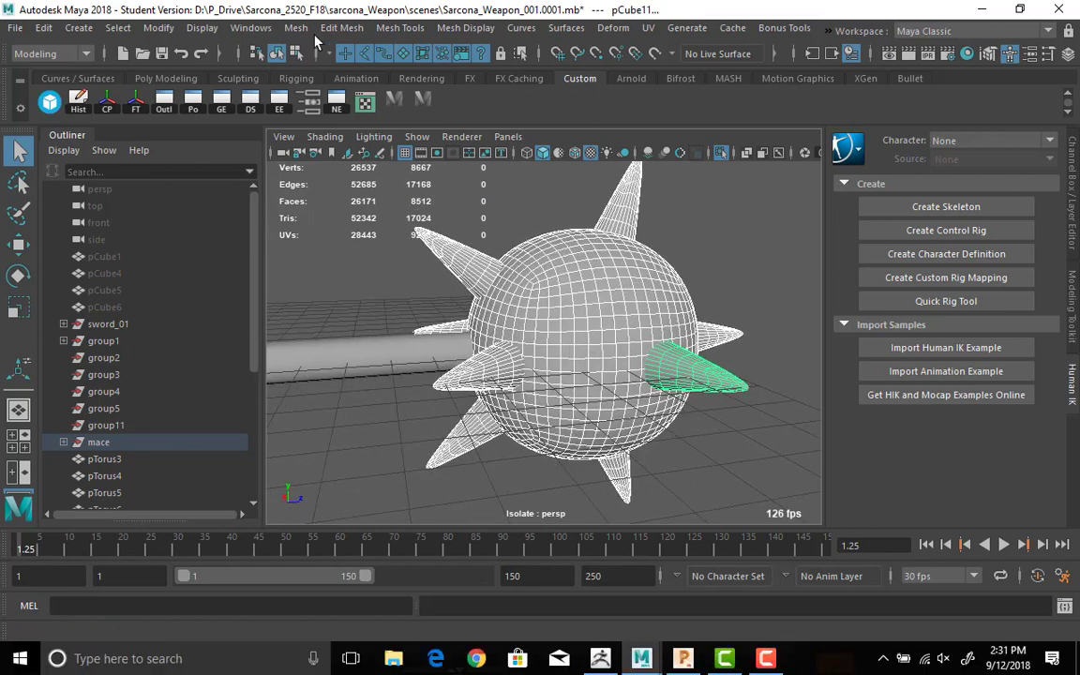
click(295, 28)
mouse_move(372, 73)
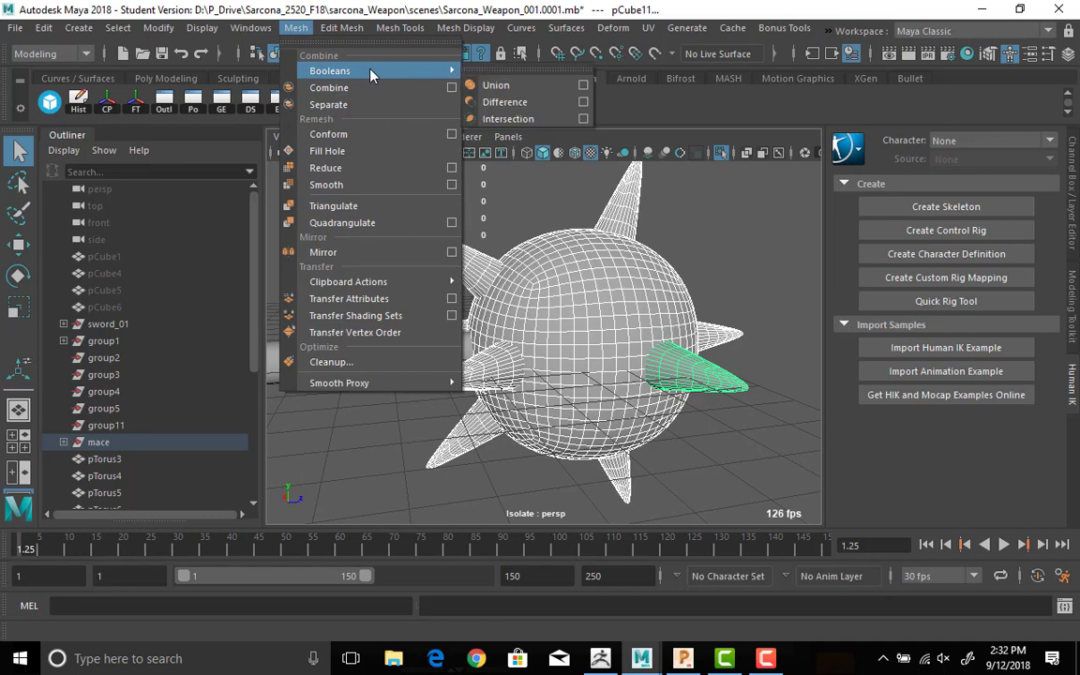
click(507, 86)
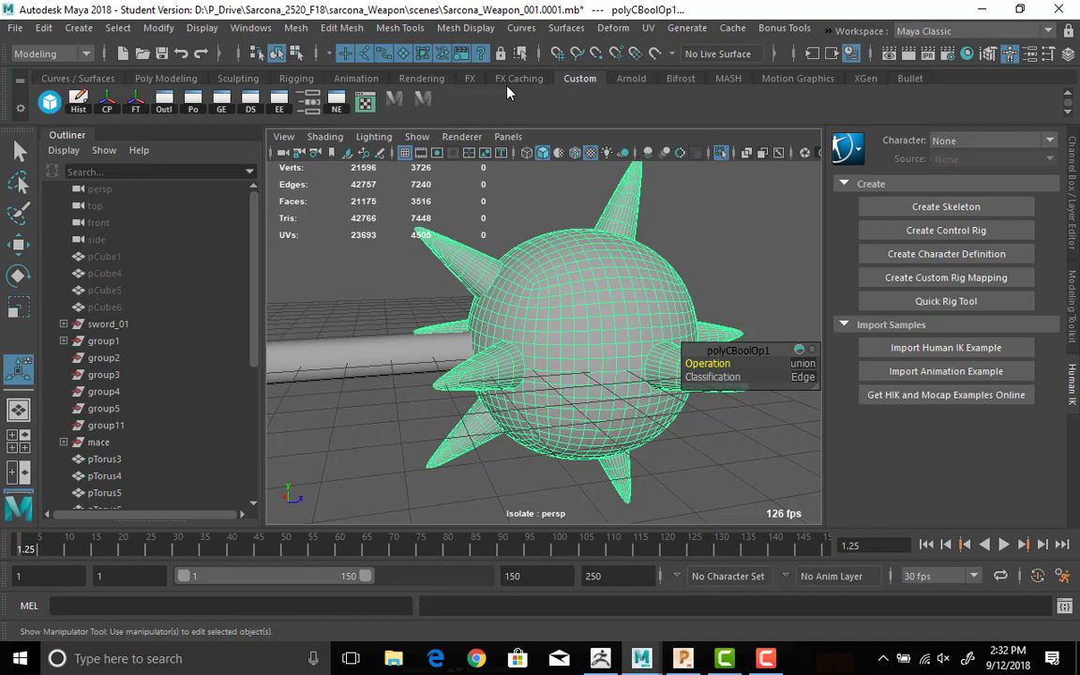
Examine the interior of the merged mace head, including the spike openings and the shaft's end.
click(423, 219)
alt+right_drag(515, 263, 839, 280)
alt+drag(644, 266, 641, 383)
click(490, 400)
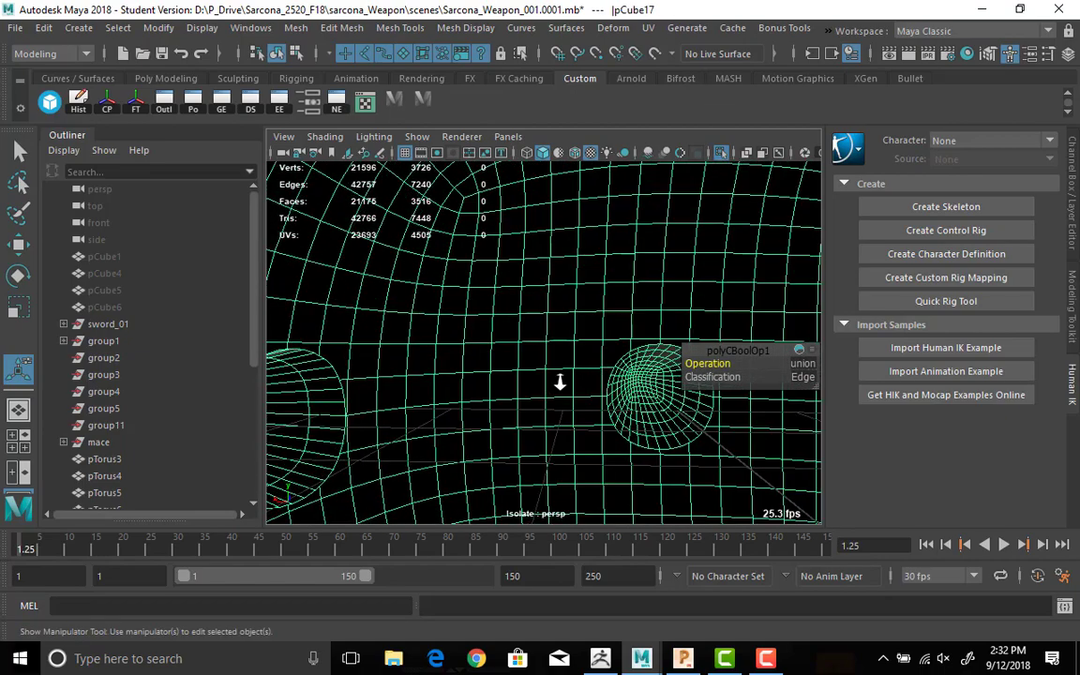
alt+right_drag(560, 383, 590, 397)
alt+drag(589, 397, 849, 422)
alt+drag(603, 361, 643, 358)
click(543, 207)
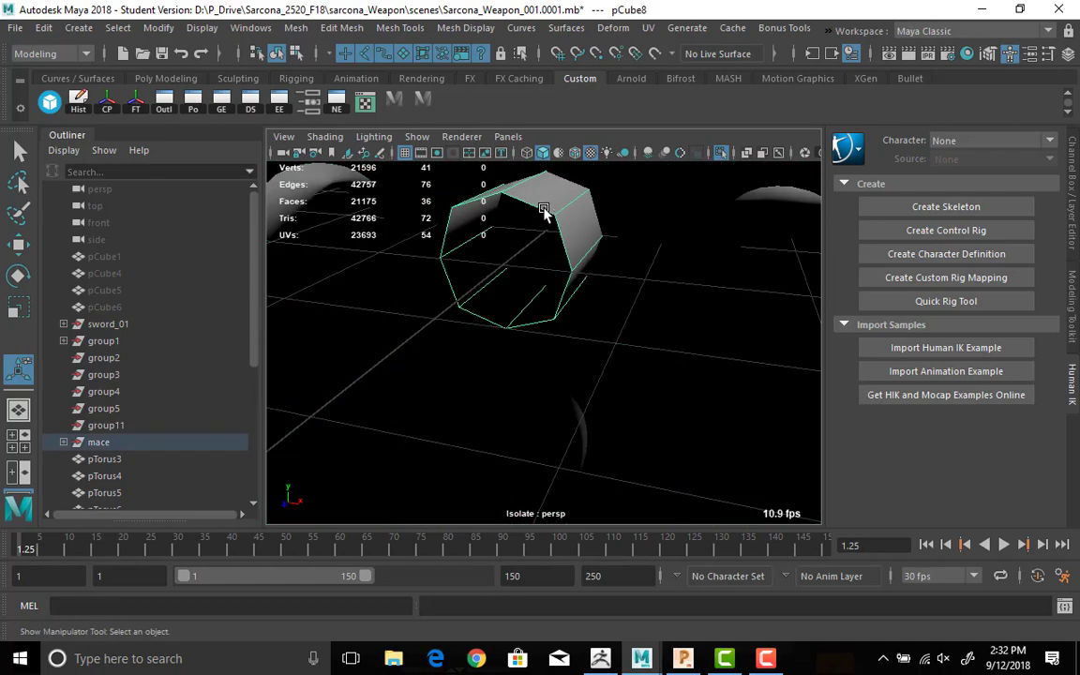
shift+click(611, 229)
alt+right_drag(405, 273, 593, 251)
Apply Smooth to the mace's shaft with 1 division.
click(517, 267)
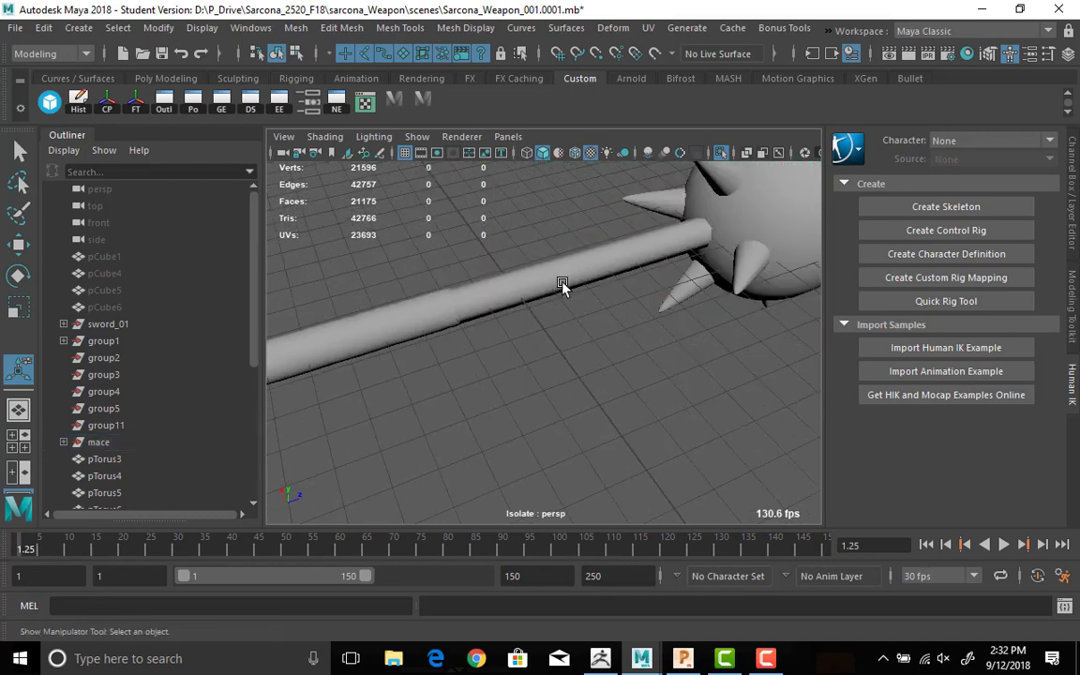
click(295, 27)
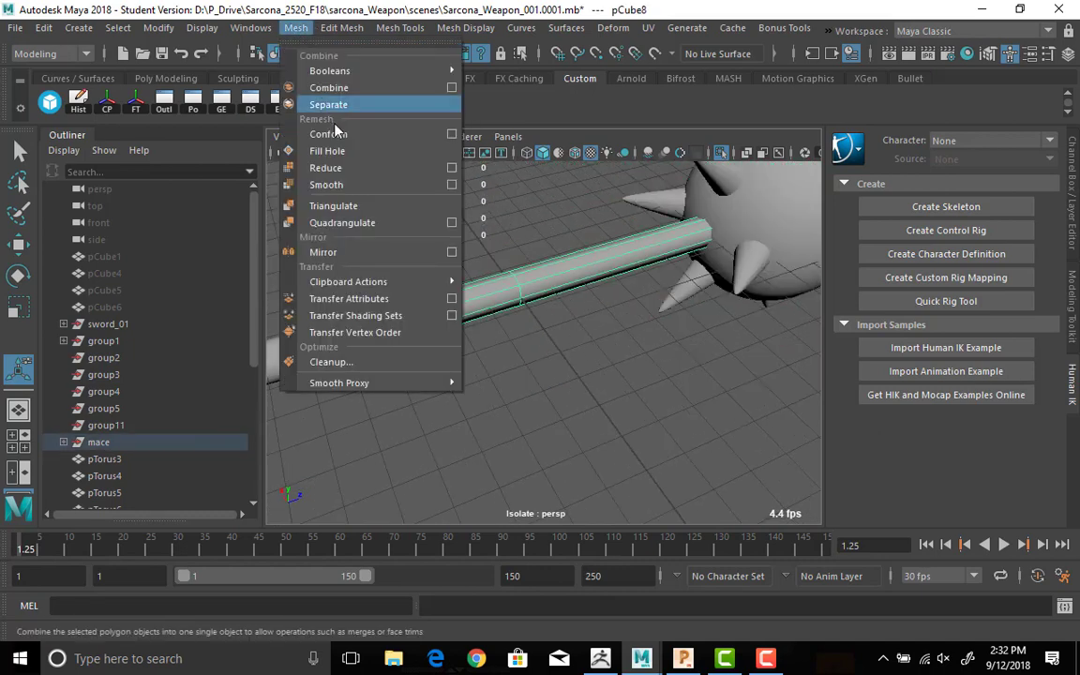
click(344, 186)
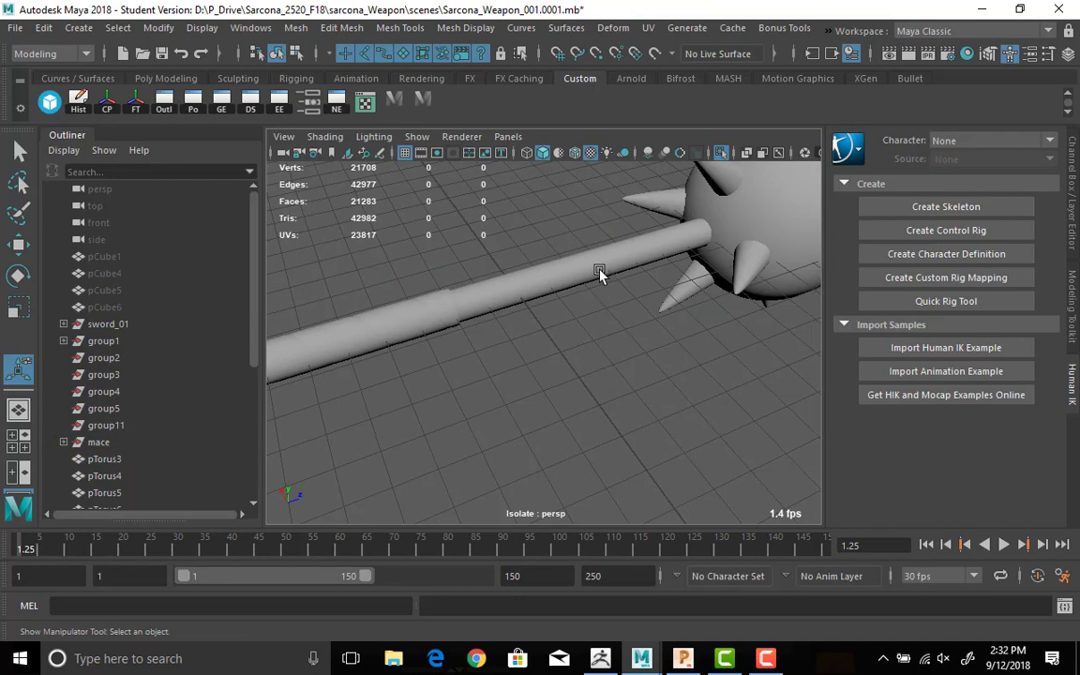
Merge the smoothed shaft and the spiked head with a Boolean Union.
shift+click(767, 240)
click(295, 27)
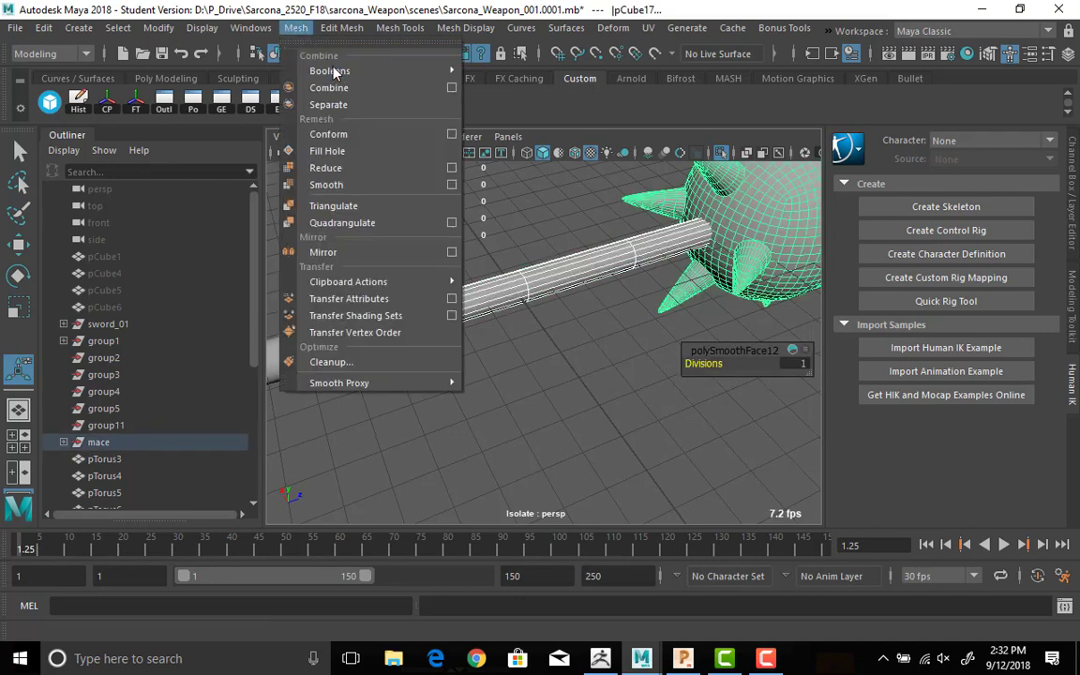
mouse_move(394, 71)
click(492, 86)
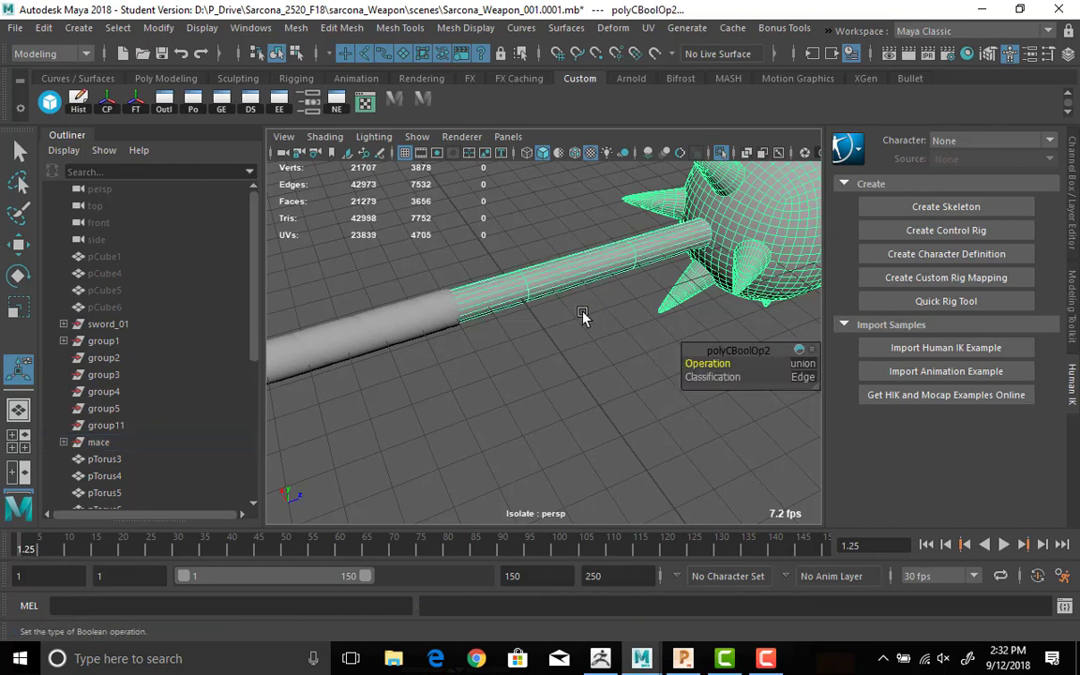
Turn on smooth mesh preview for the wrist loop at the end of the handle.
mouse_move(582, 316)
alt+mouse_down()
mouse_move(638, 239)
mouse_move(570, 335)
alt+mouse_up()
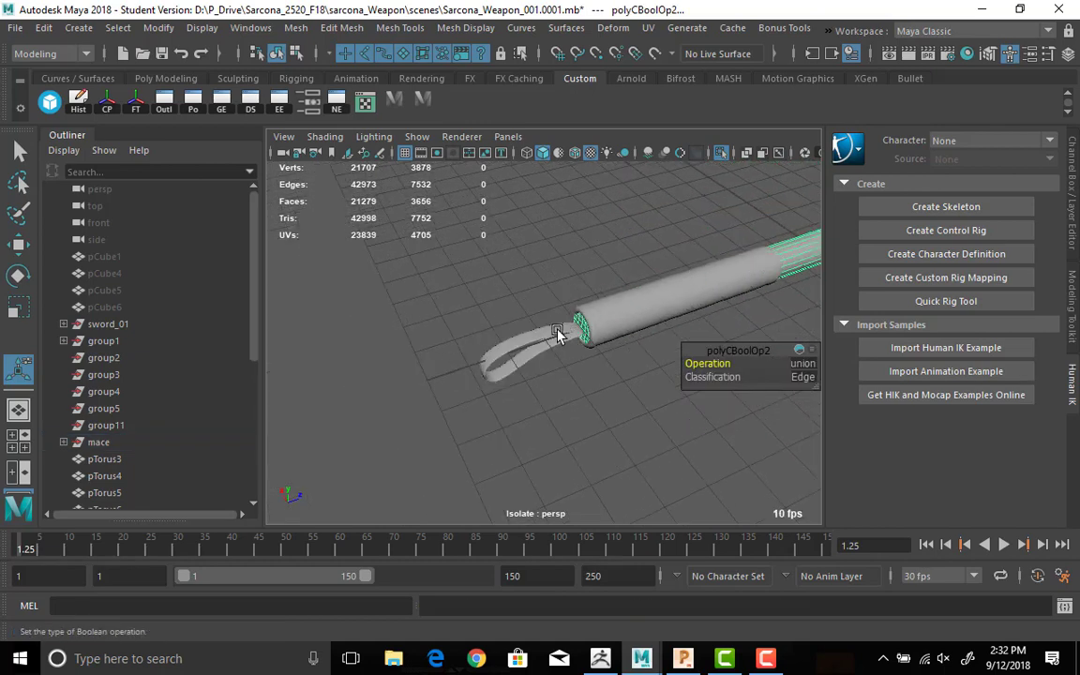
click(554, 335)
key(3)
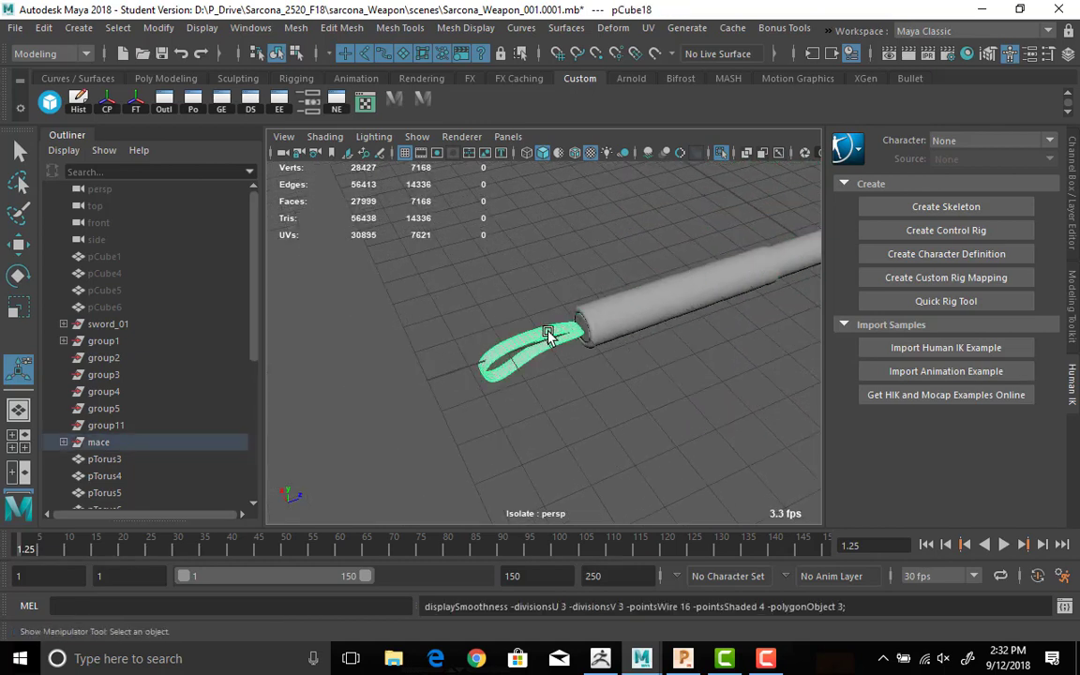
Turn off the smooth preview on the wrist loop and apply Mesh Smooth to it.
key(1)
click(295, 28)
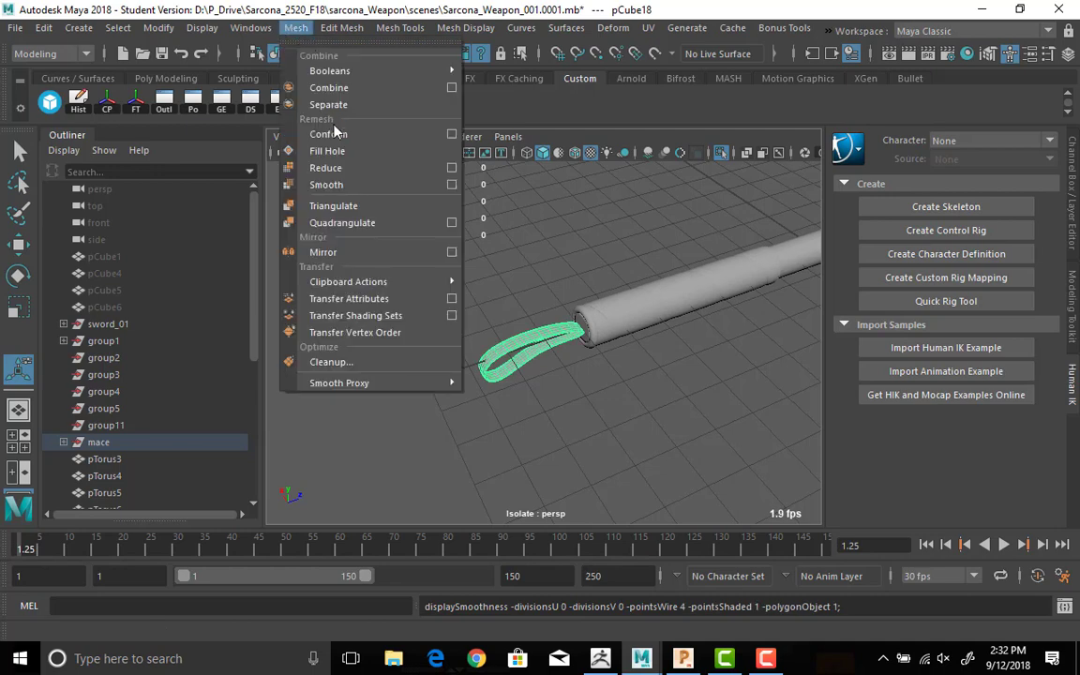
click(328, 184)
click(494, 288)
key(q)
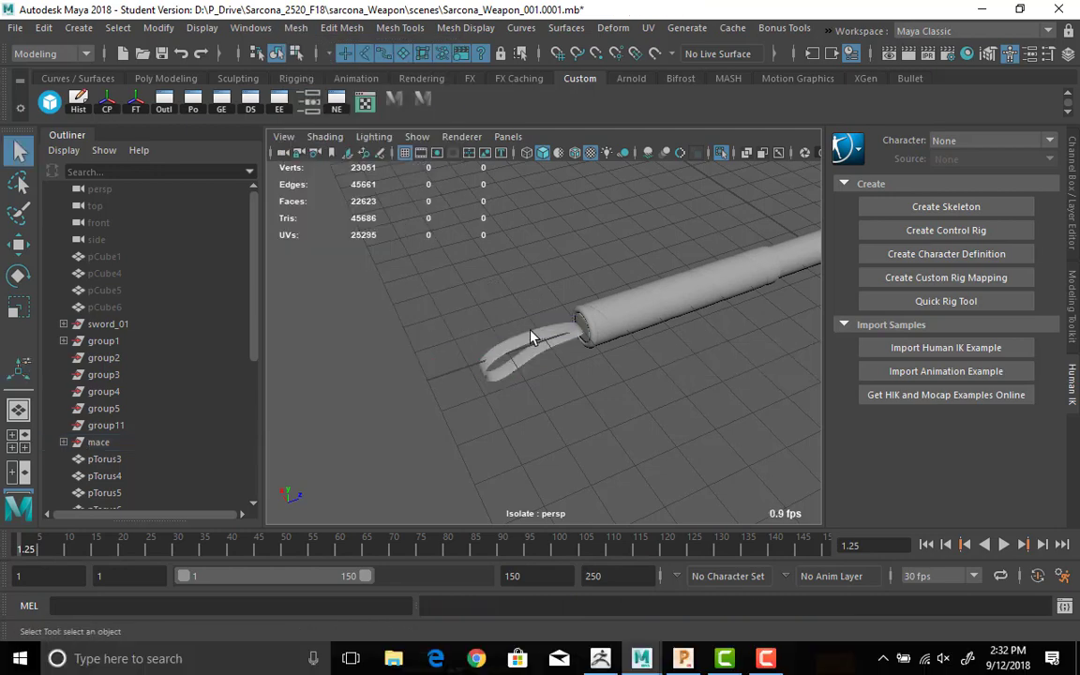
Merge the smoothed wrist loop and the mace body with a Boolean Union.
click(529, 332)
alt+middle_drag(748, 275, 645, 313)
shift+click(706, 306)
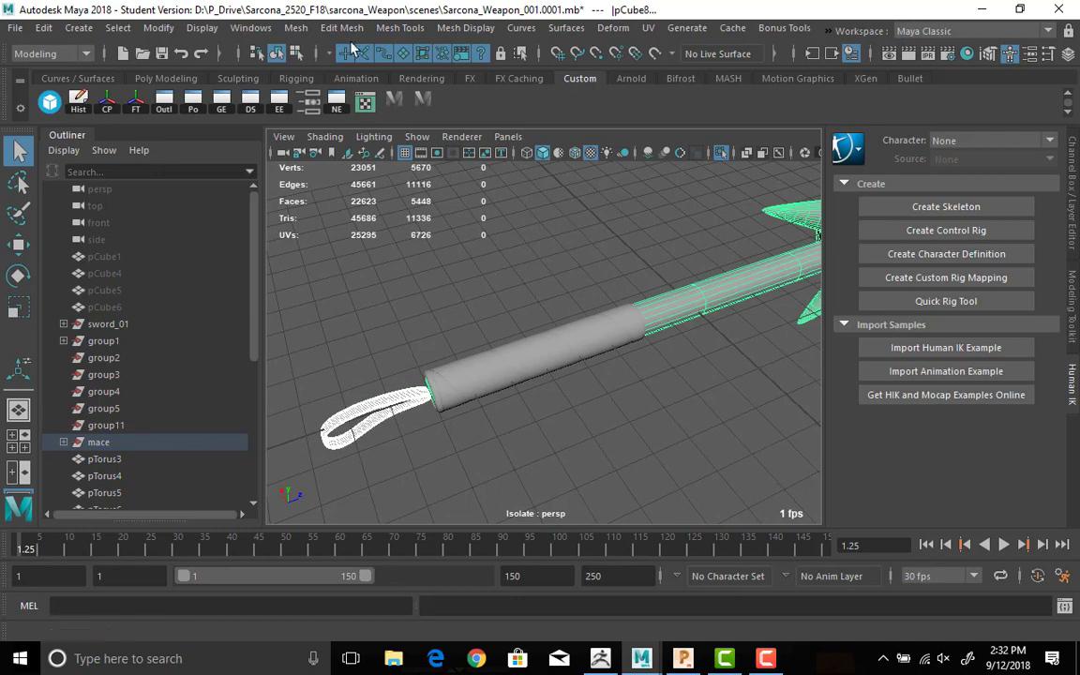
mouse_move(375, 73)
click(497, 77)
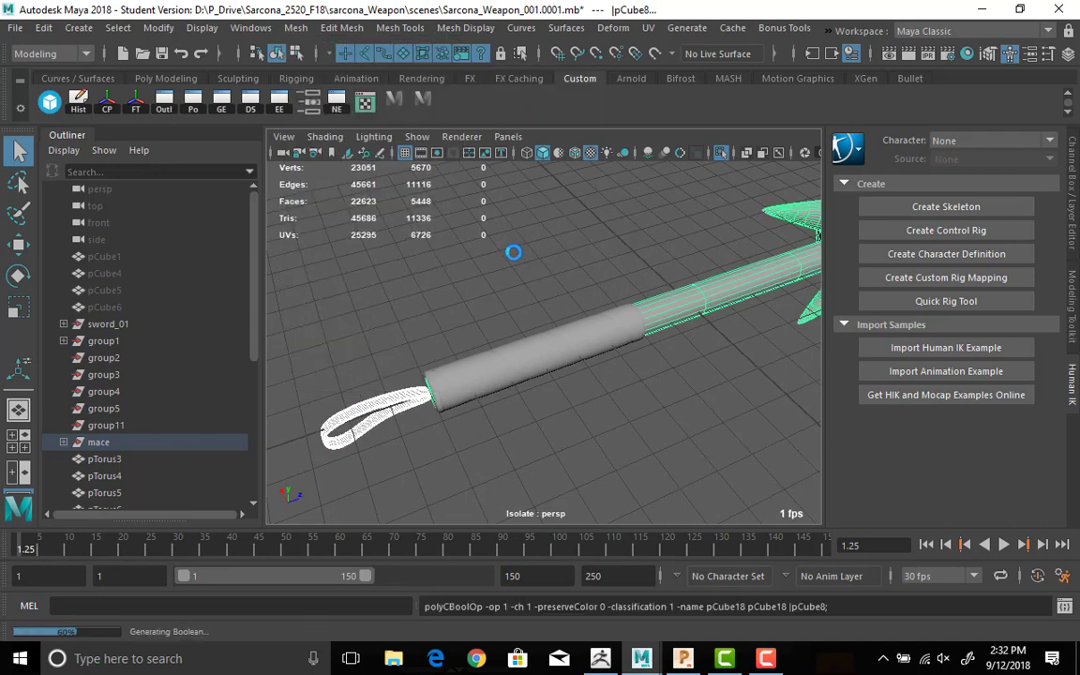
Examine the spiral grip wrap and how its open end sits around the mace's shaft.
click(583, 333)
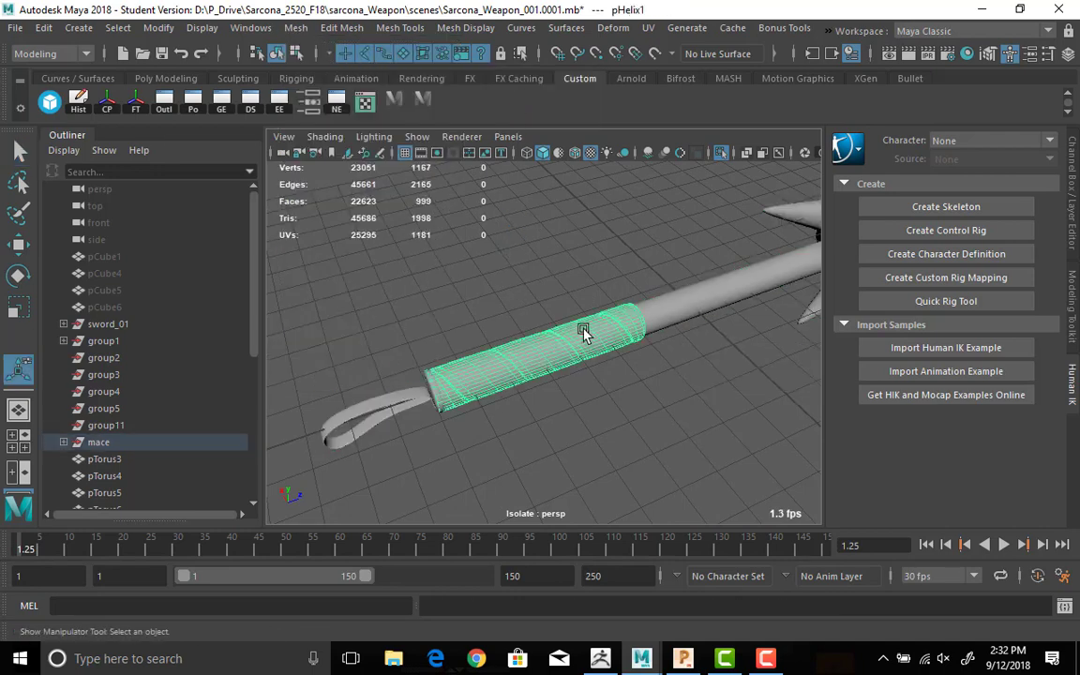
shift+click(669, 313)
alt+drag(668, 314, 379, 299)
alt+right_drag(378, 299, 413, 282)
alt+middle_drag(413, 283, 548, 371)
alt+right_drag(547, 371, 559, 318)
alt+drag(490, 329, 444, 305)
alt+middle_drag(444, 305, 578, 364)
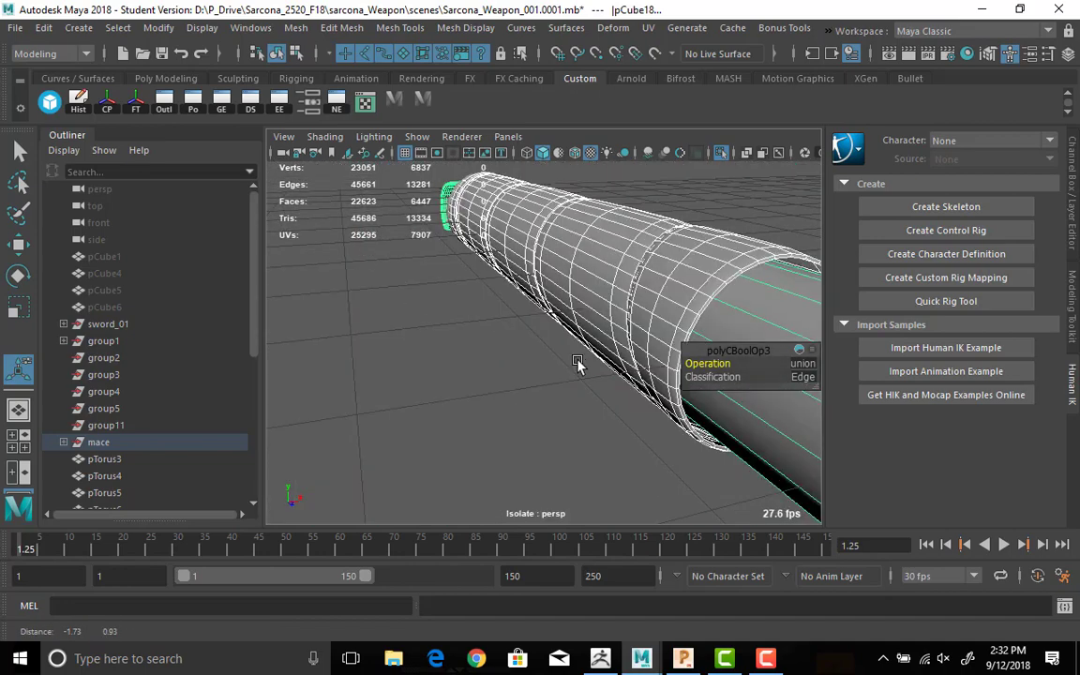
click(569, 284)
alt+drag(579, 274, 506, 236)
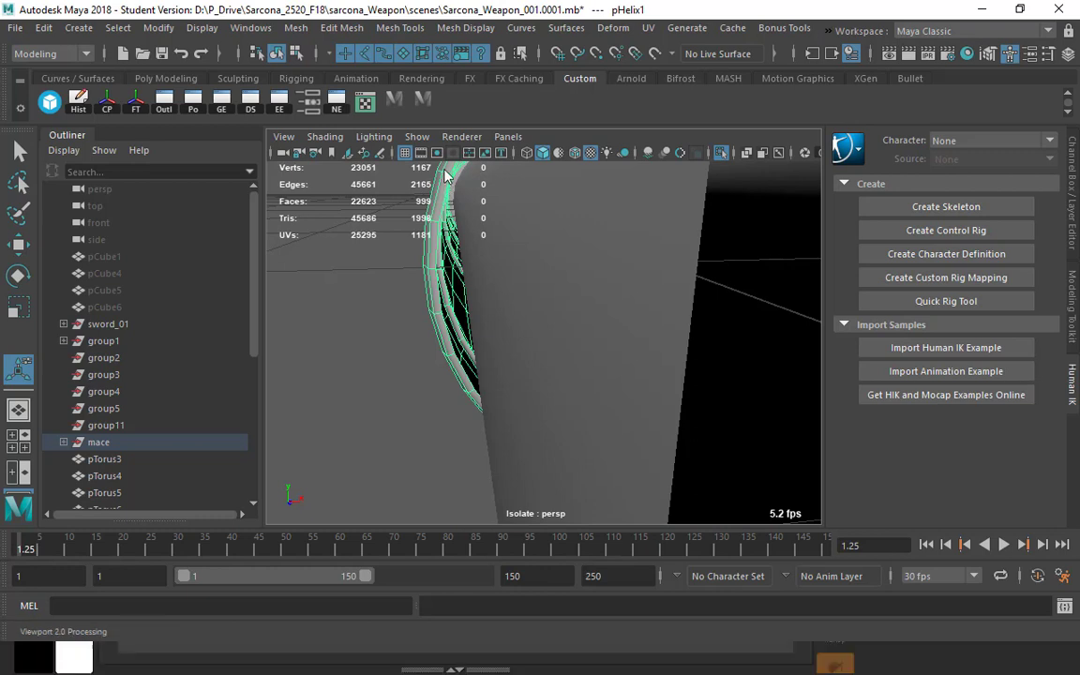
Select the border edge loop at the grip wrap's open end, on the side facing the mace head.
key(q)
click(443, 205)
double_click(440, 203)
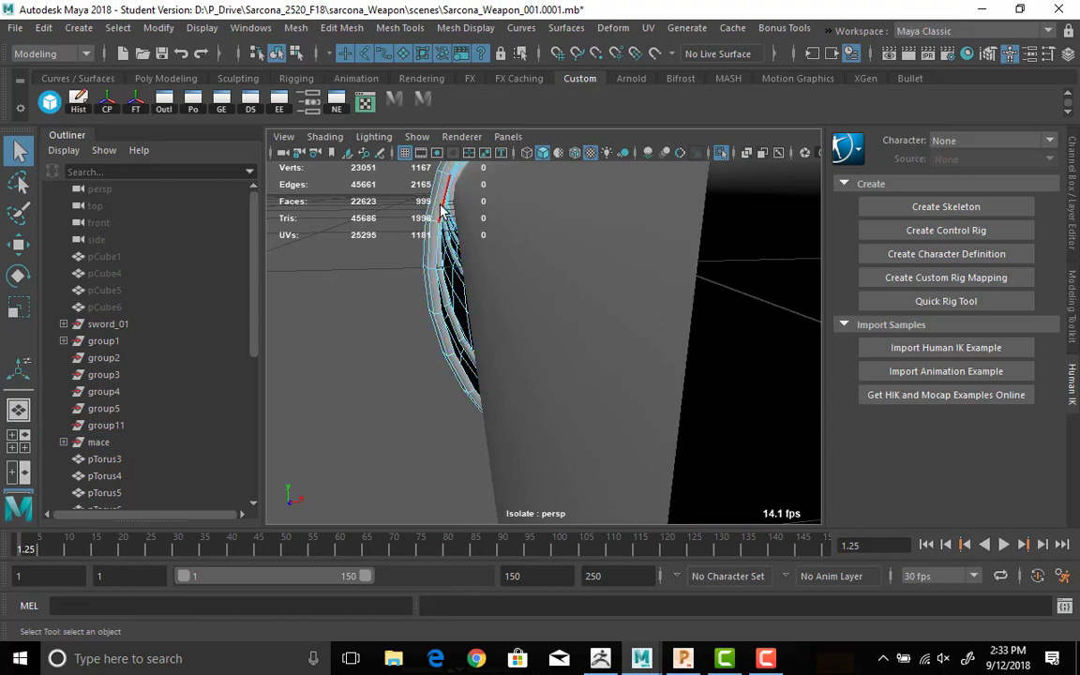
key(f)
alt+drag(457, 256, 516, 261)
key(4)
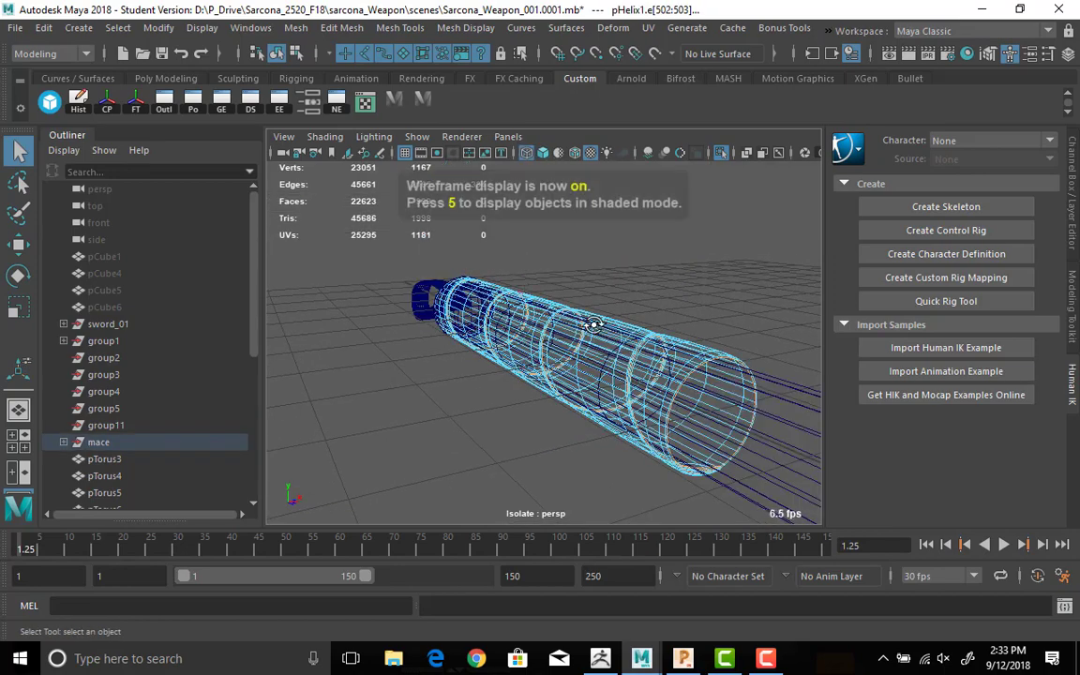
scroll(525, 290, up, 6)
key(5)
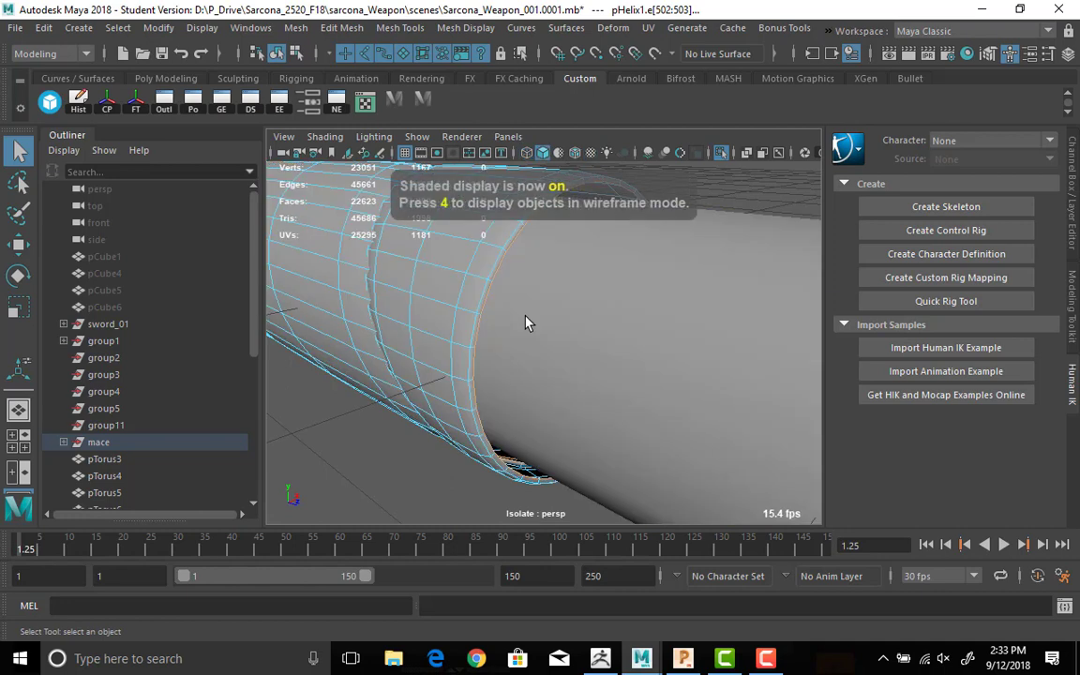
Scale the selected grip-wrap border edges inward to about 0.9 in X and Y, toward the shaft.
key(r)
alt+drag(519, 316, 538, 343)
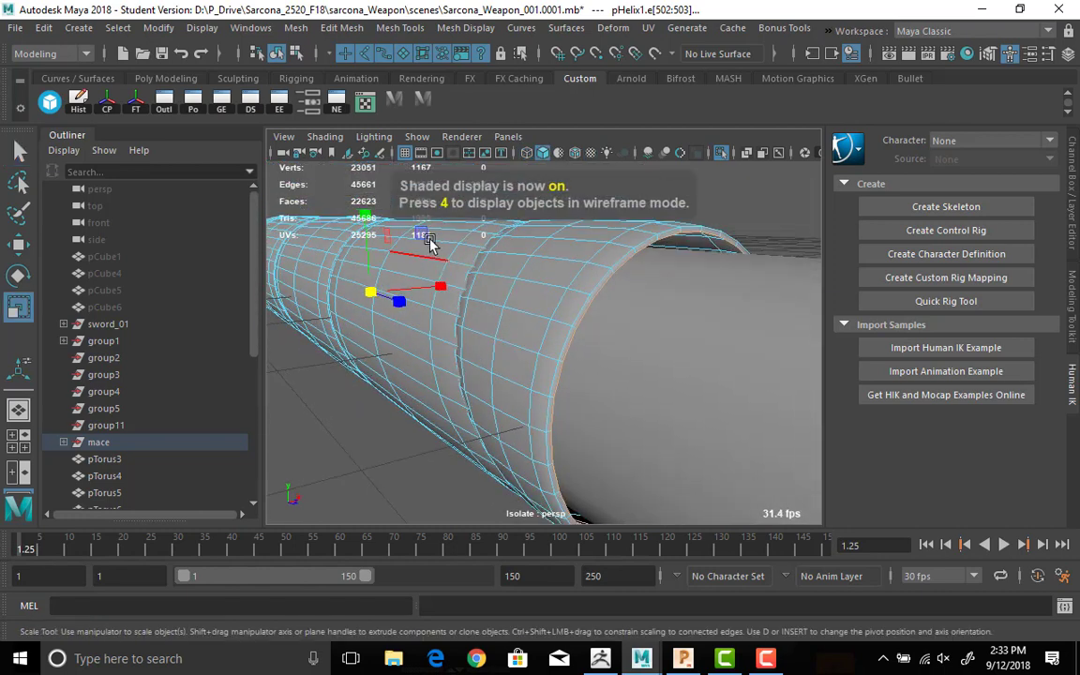
drag(438, 286, 427, 240)
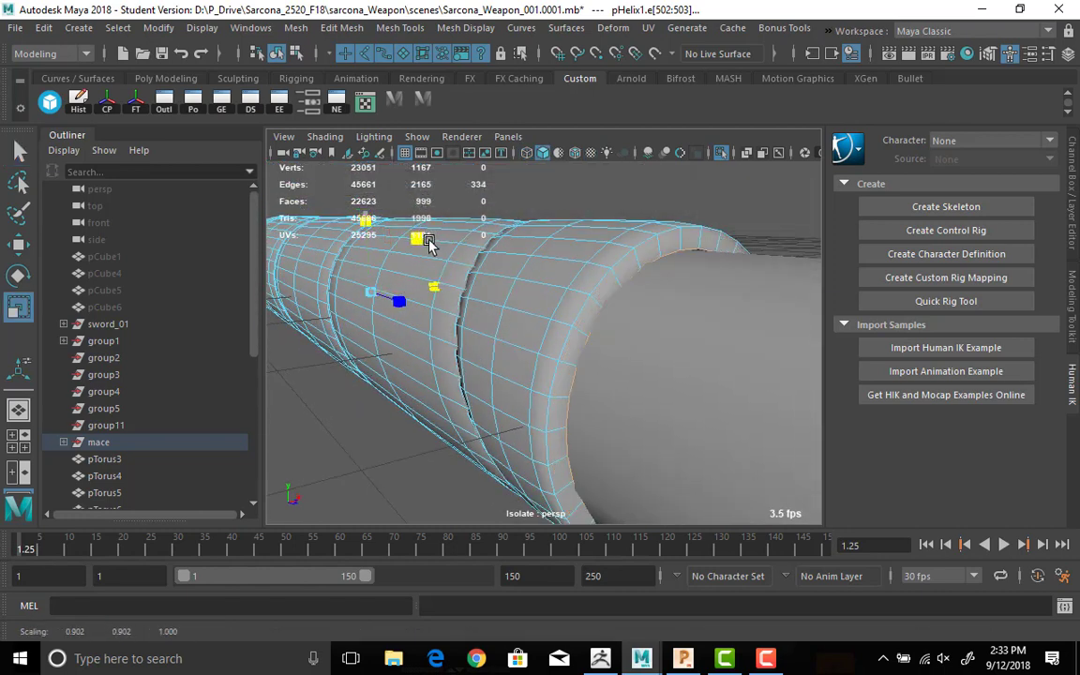
alt+drag(507, 271, 562, 300)
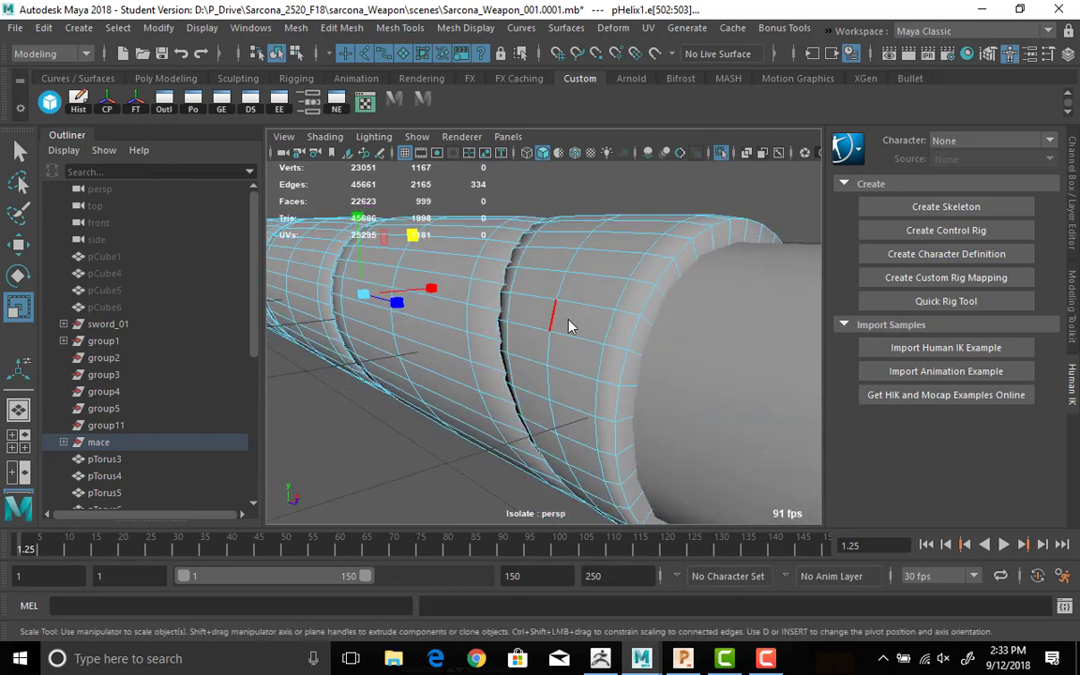
Return to object mode and apply Mesh Smooth with 1 division to the grip wrap.
key(F8)
click(300, 31)
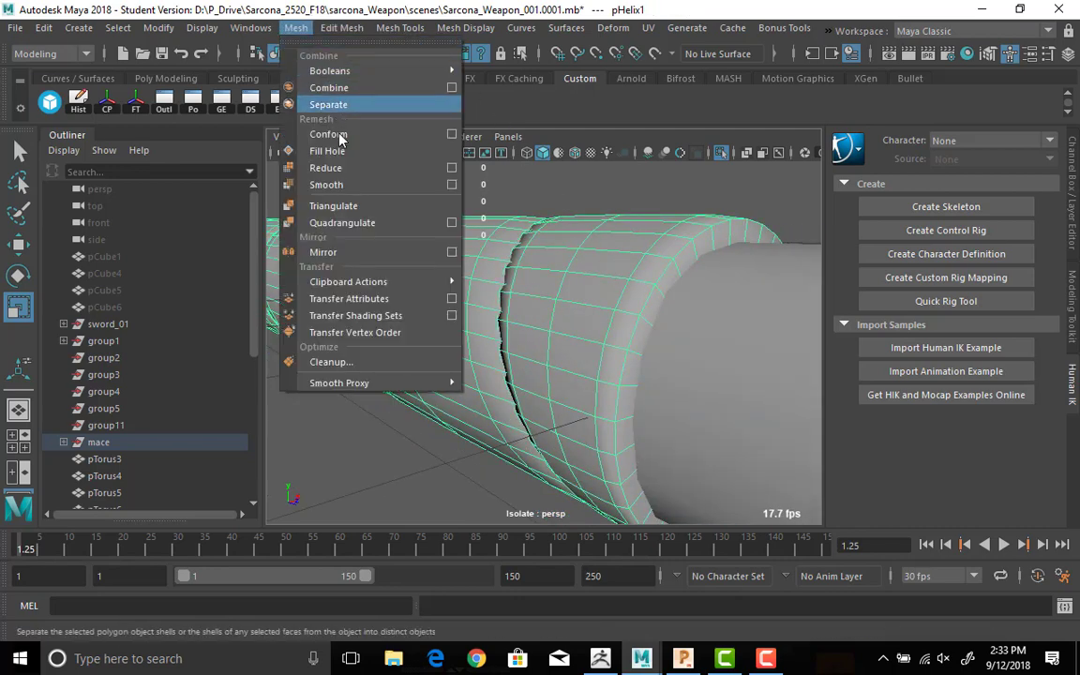
click(349, 169)
key(q)
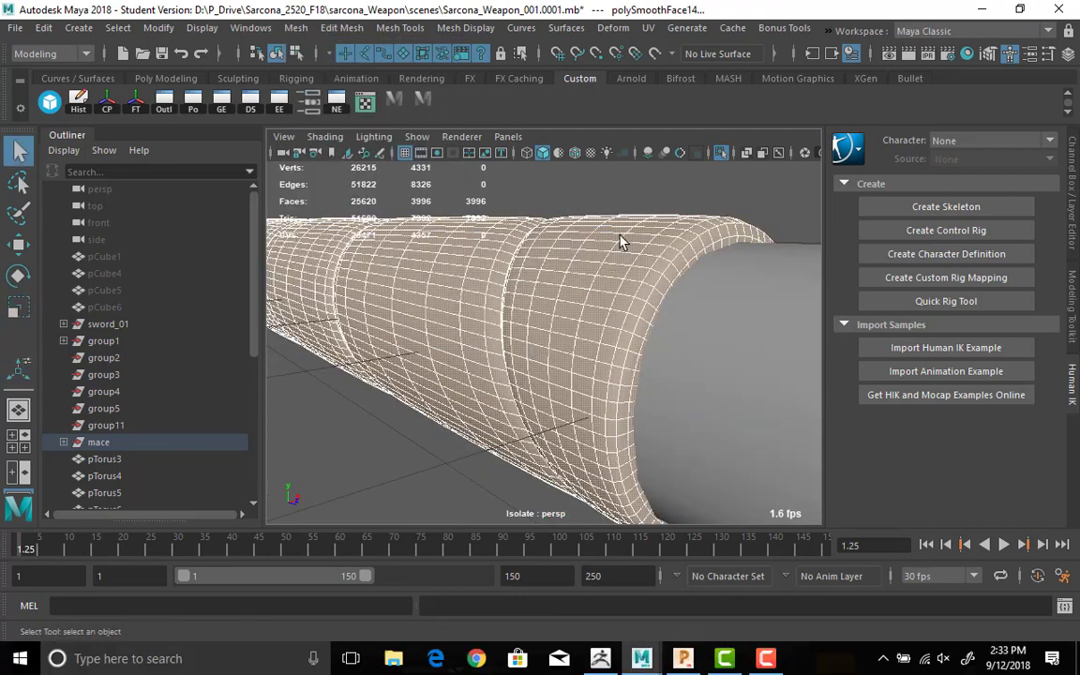
click(554, 201)
Examine the smoothed grip wrap at both ends, including where its spiral starts on the shaft.
click(607, 258)
mouse_move(607, 258)
alt+mouse_down()
mouse_move(680, 271)
mouse_move(560, 265)
mouse_move(598, 270)
alt+mouse_up()
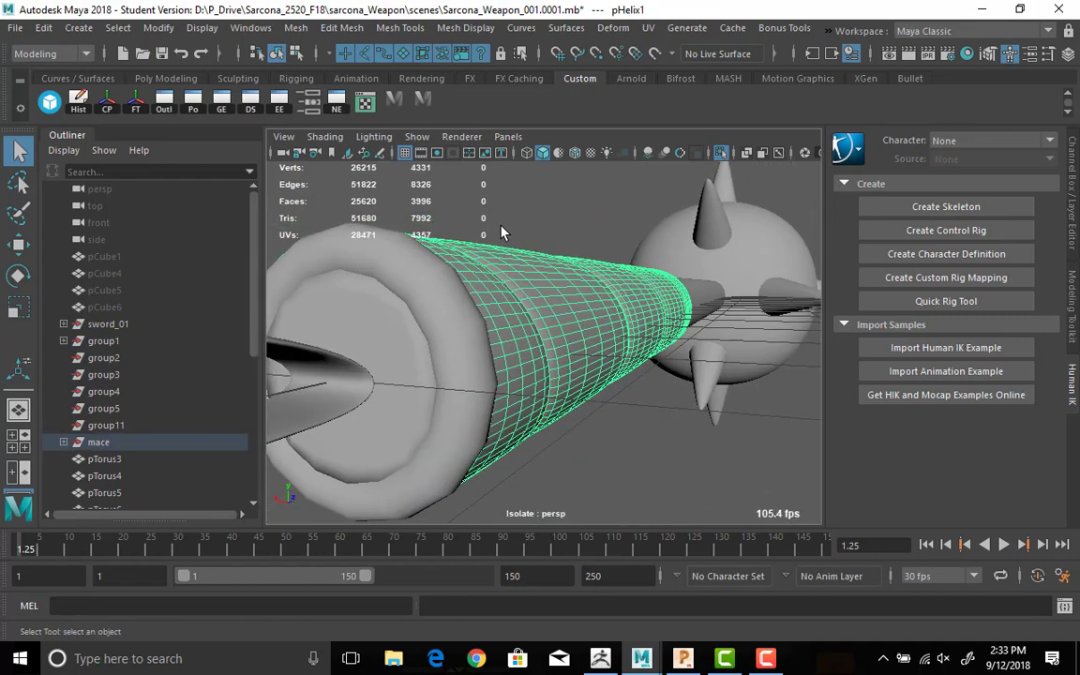
click(450, 202)
alt+drag(450, 202, 507, 265)
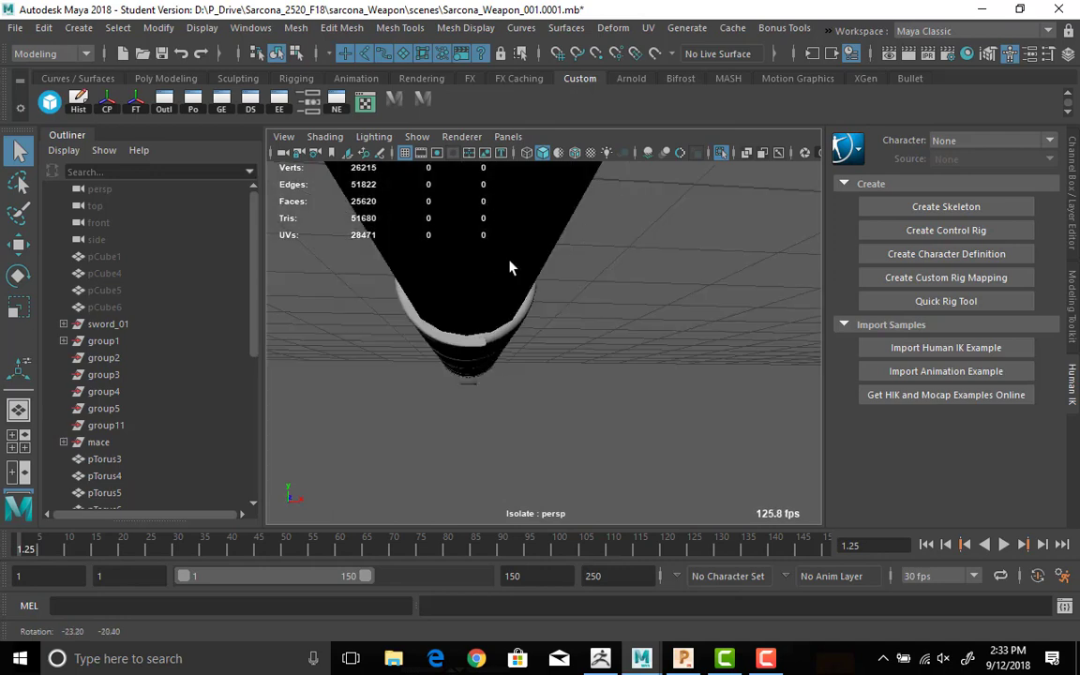
alt+right_drag(507, 266, 560, 266)
click(553, 246)
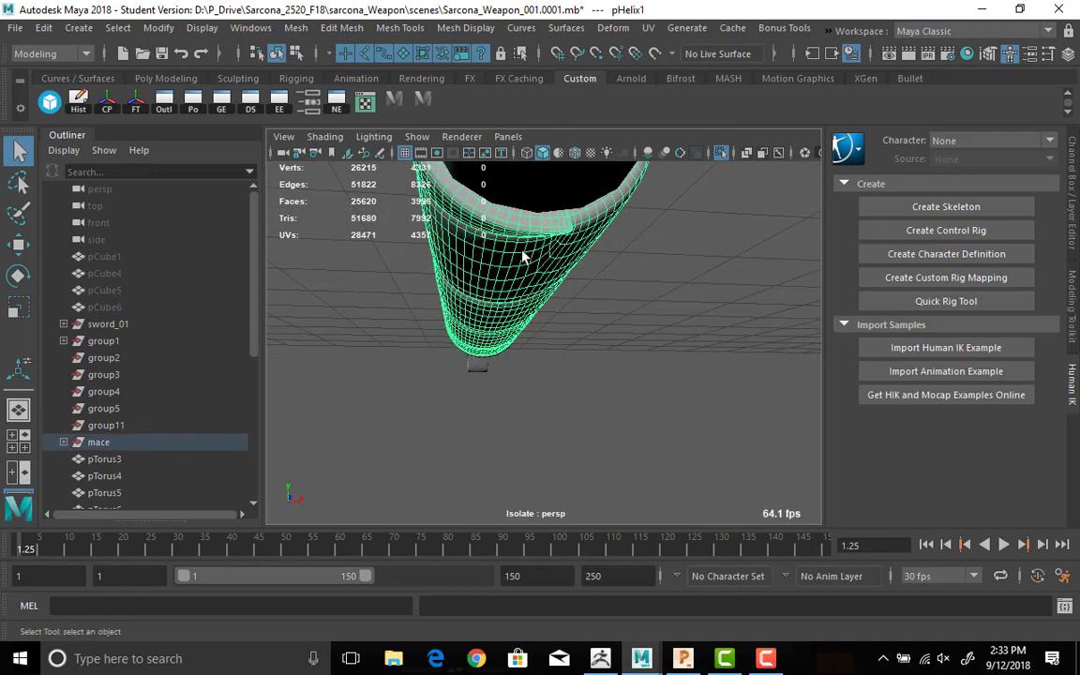
alt+drag(526, 255, 467, 204)
alt+right_drag(467, 203, 543, 354)
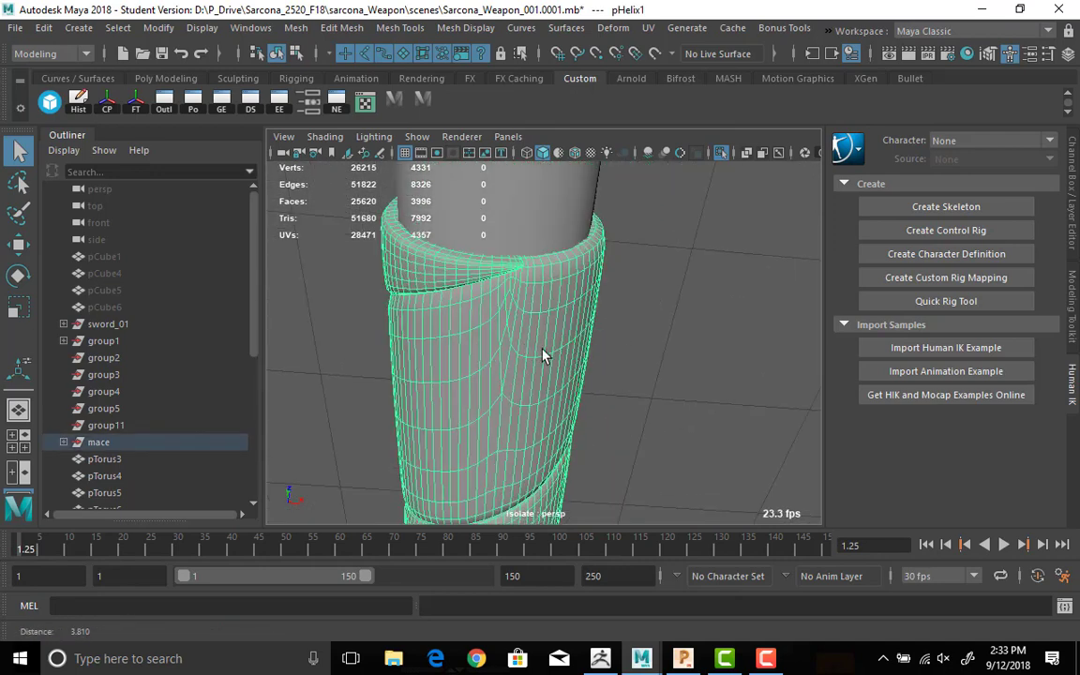
alt+drag(544, 354, 413, 274)
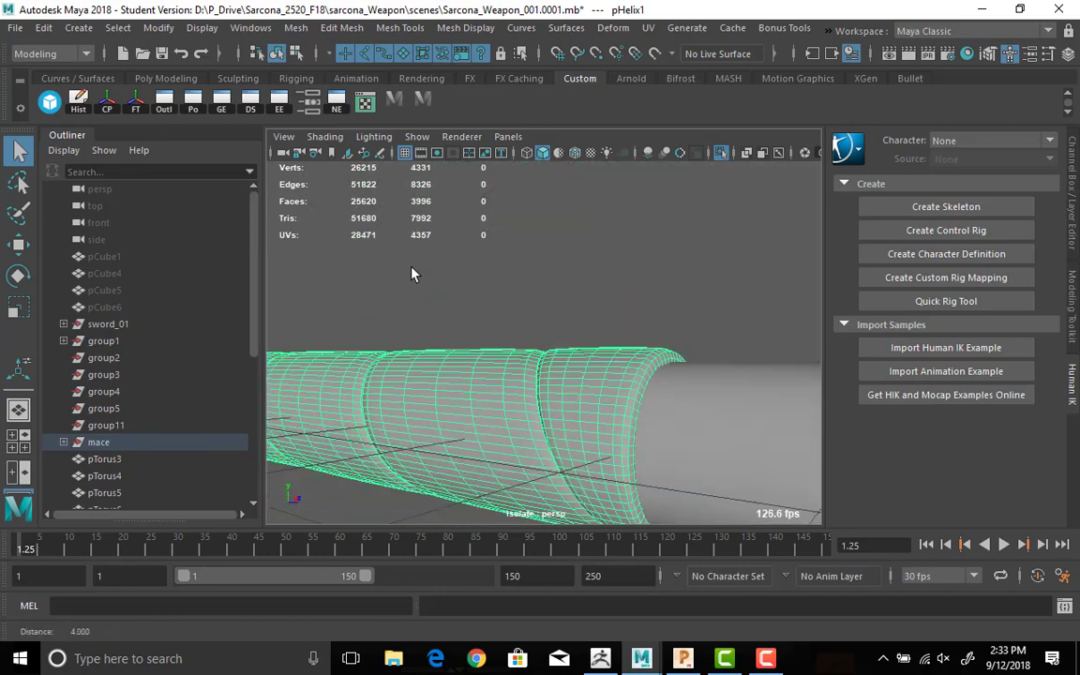
scroll(413, 274, down, 3)
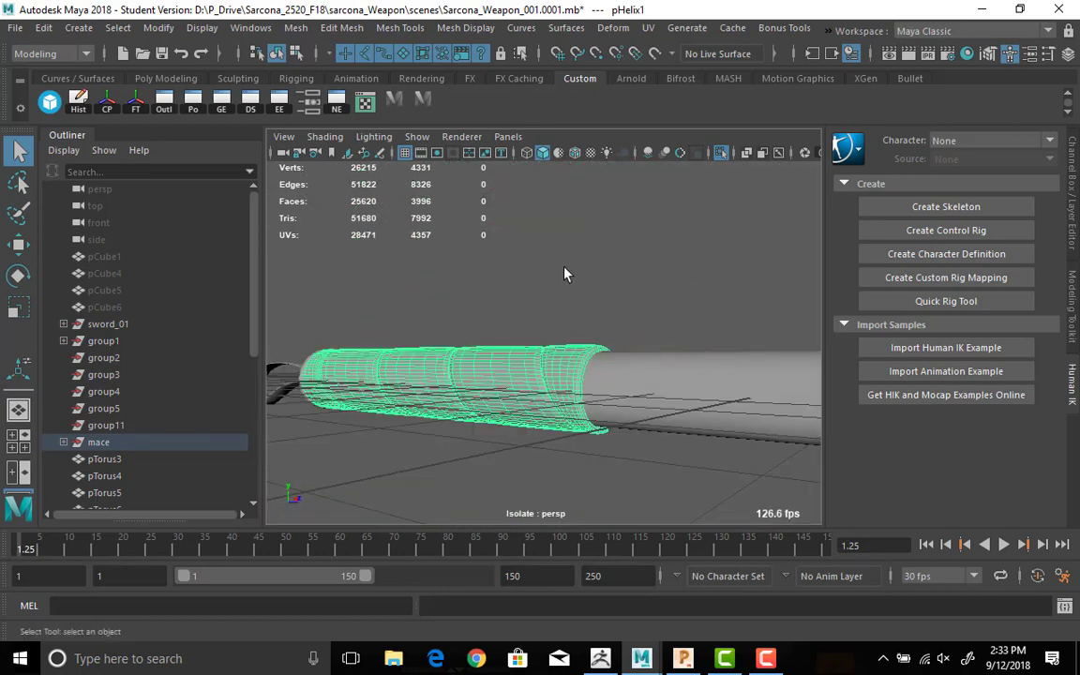
Try to merge the grip wrap and the mace with a Boolean Union, and undo it.
shift+click(694, 380)
click(295, 27)
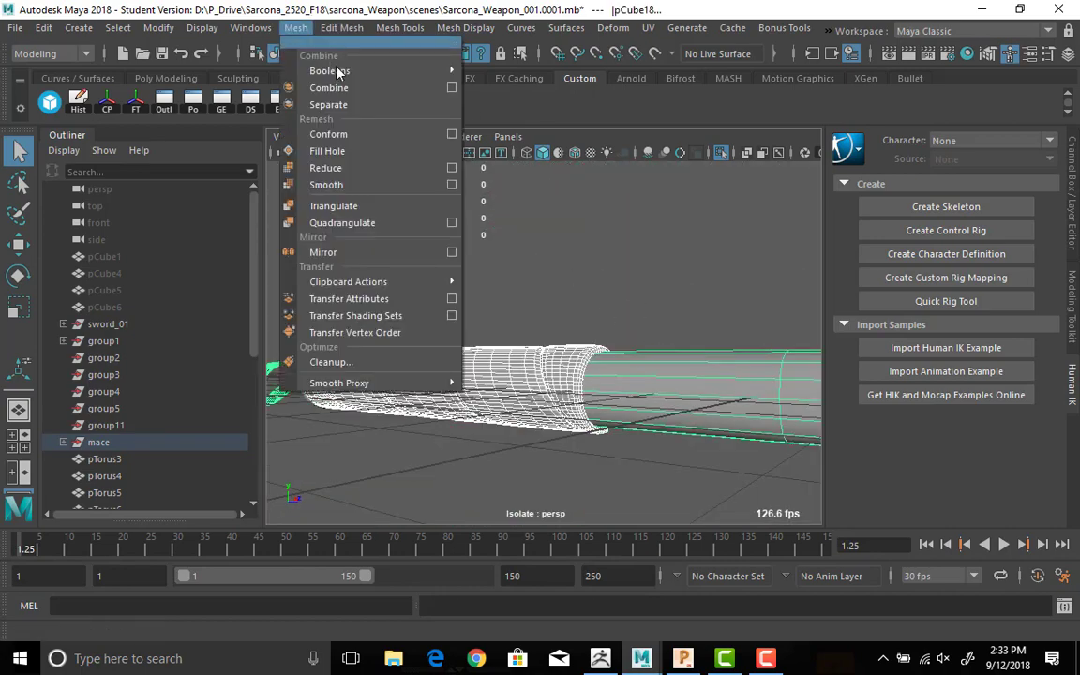
mouse_move(440, 71)
click(514, 89)
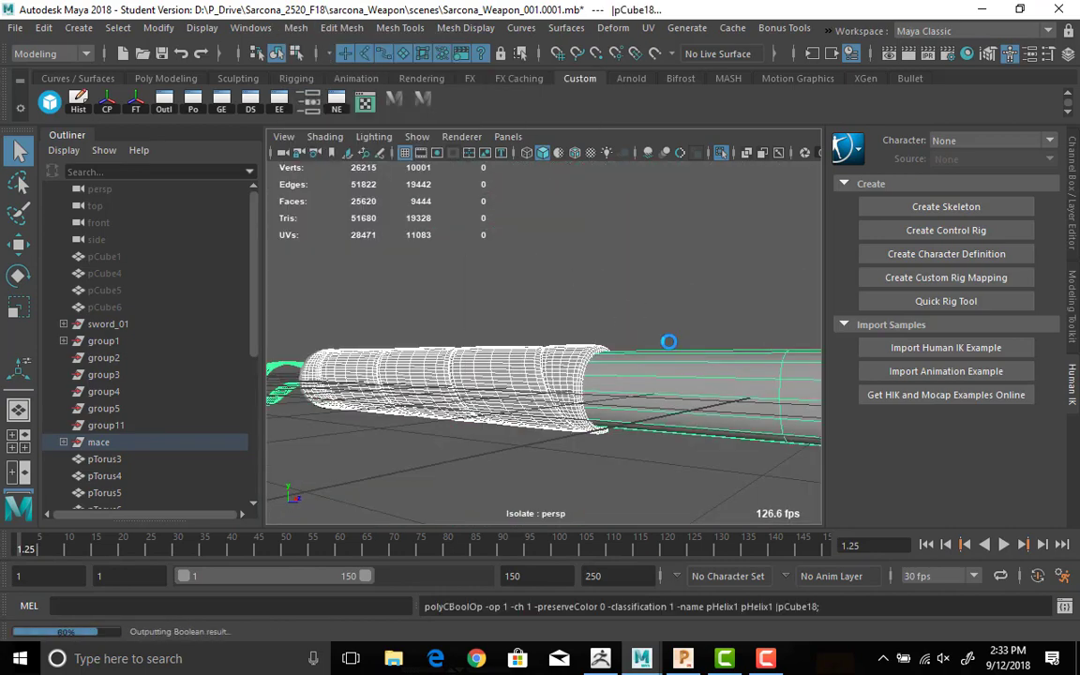
alt+drag(569, 307, 438, 325)
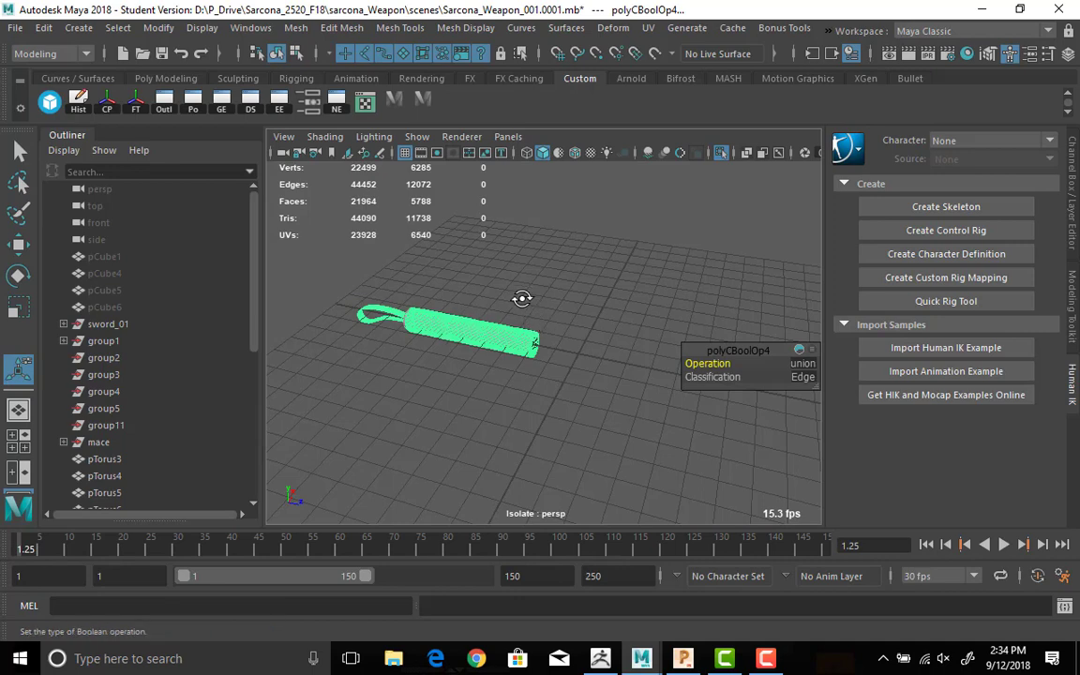
alt+drag(469, 286, 530, 335)
key(ctrl+z)
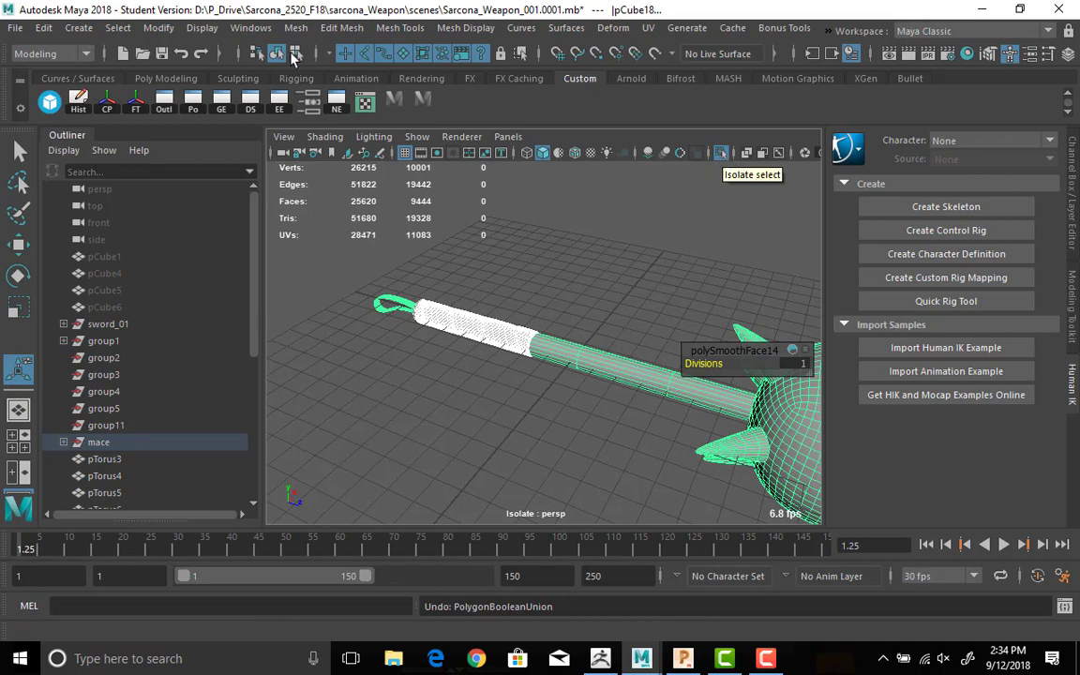
Repeat the Boolean Union of the grip wrap and mace, check it with isolation turned off, and undo it.
click(296, 27)
mouse_move(393, 71)
click(496, 87)
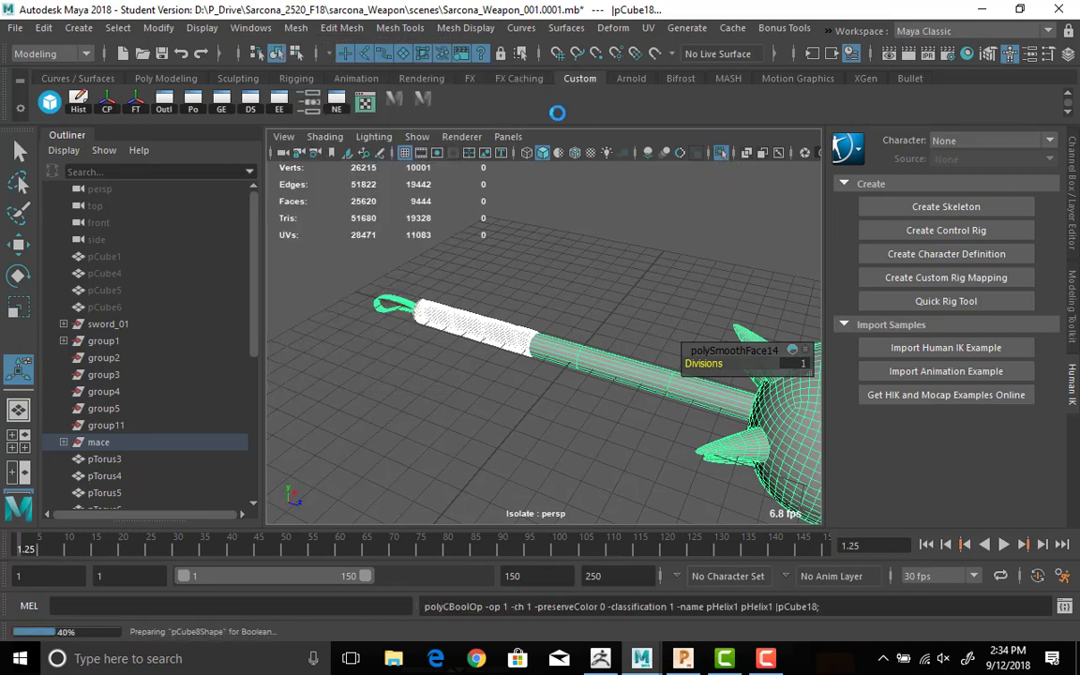
click(721, 153)
click(722, 153)
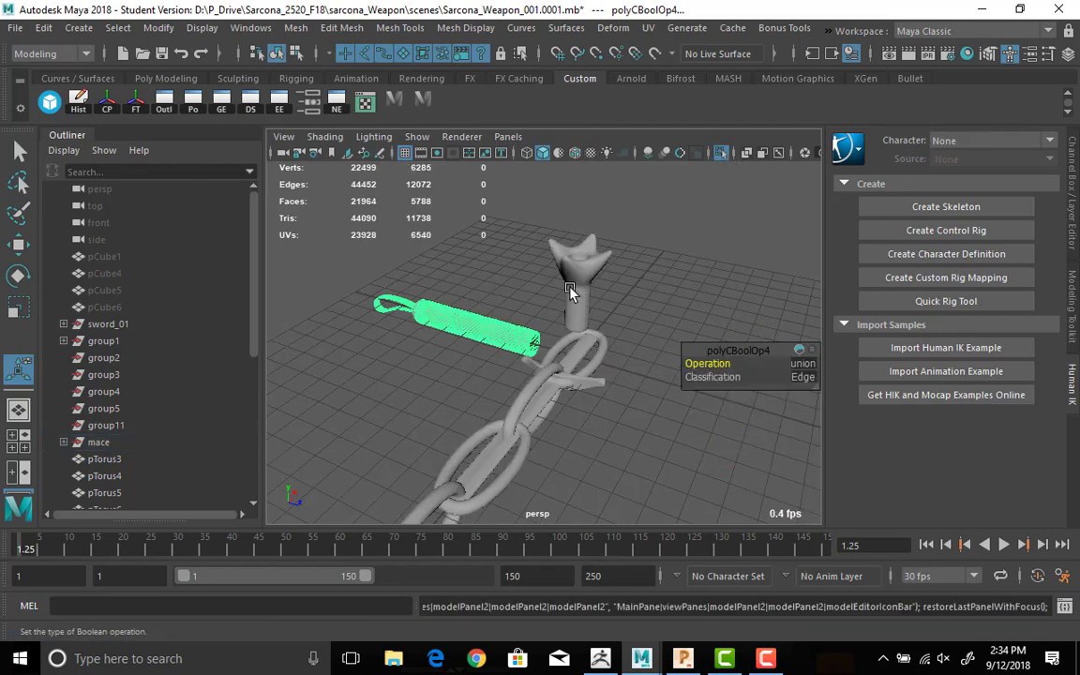
key(ctrl+z)
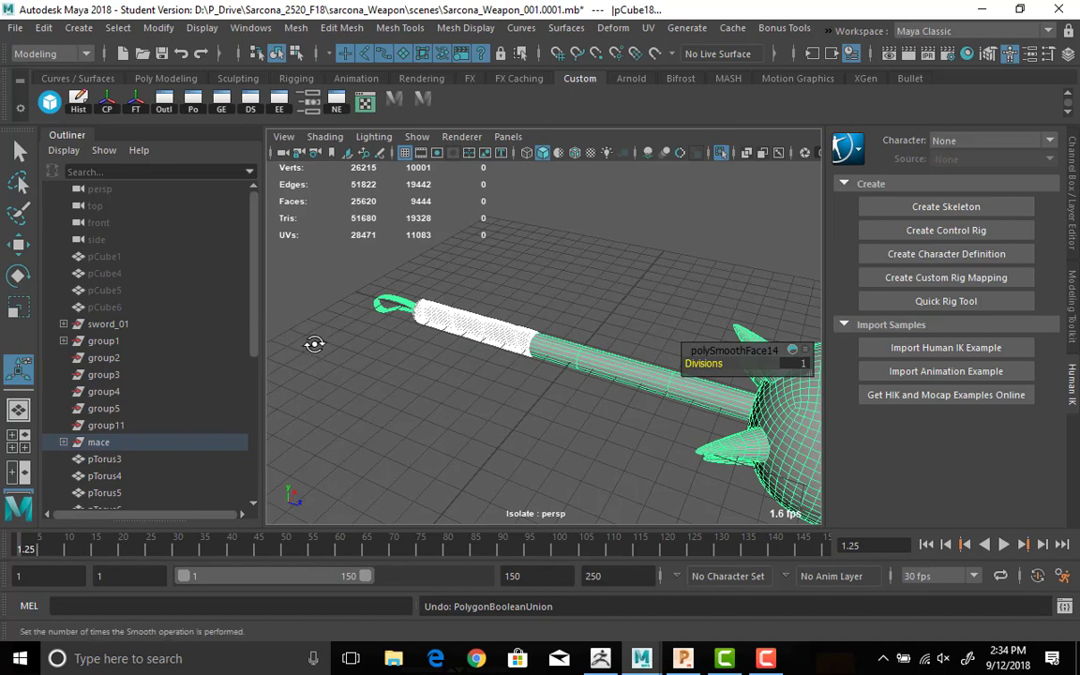
Delete the history of the grip wrap and mace, retry their Boolean Union, and undo the union.
click(83, 105)
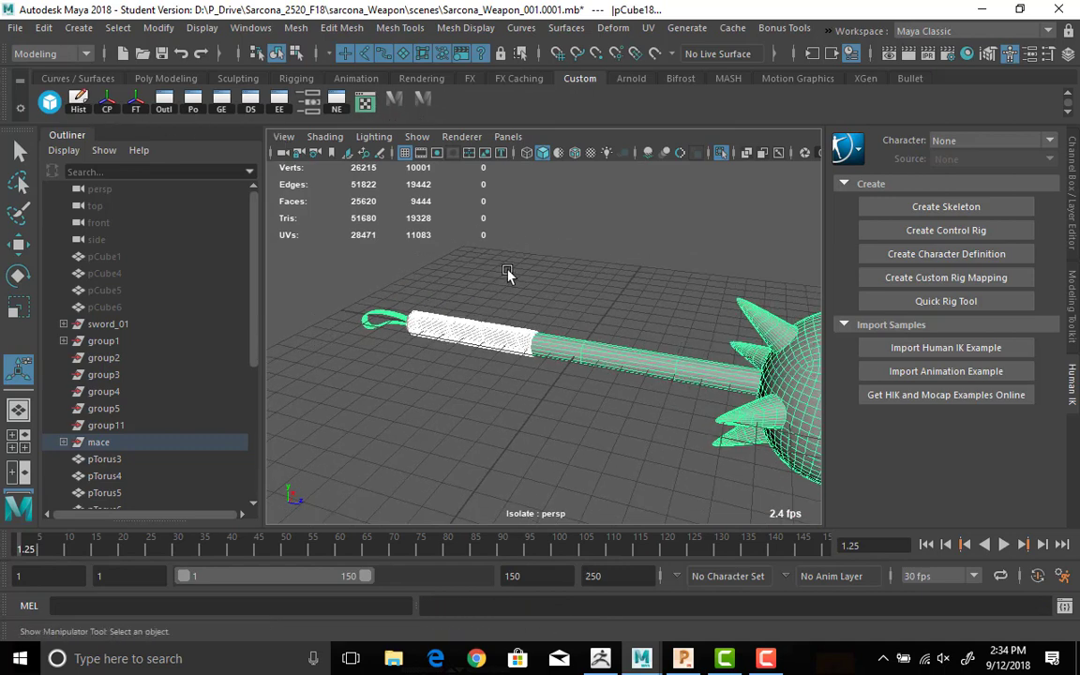
click(295, 28)
mouse_move(377, 71)
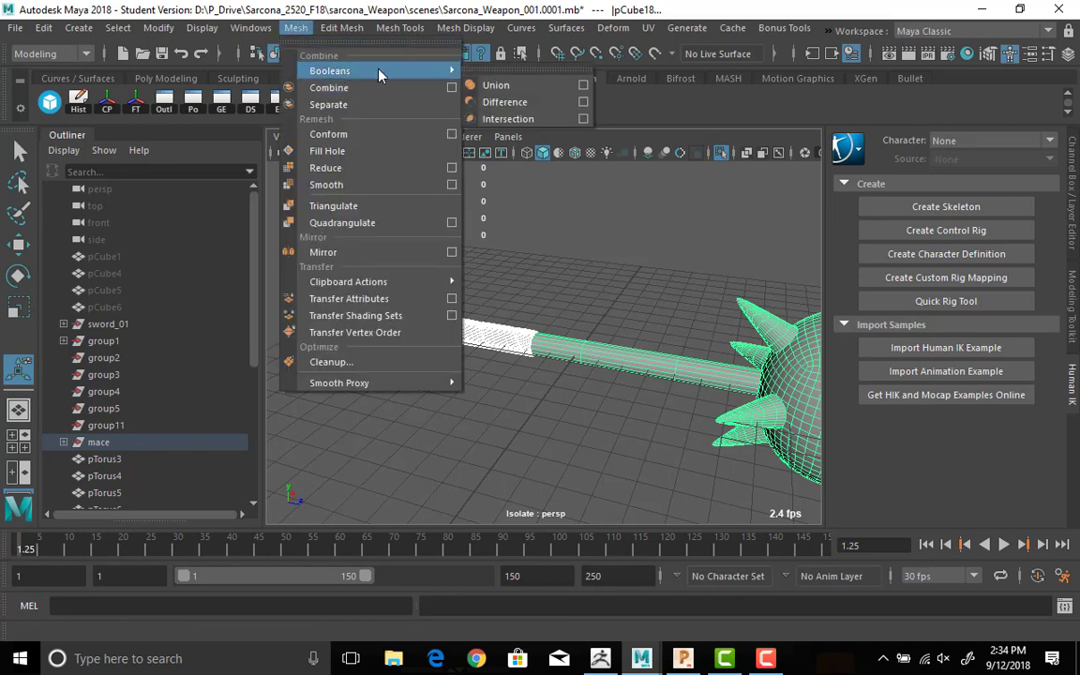
click(494, 85)
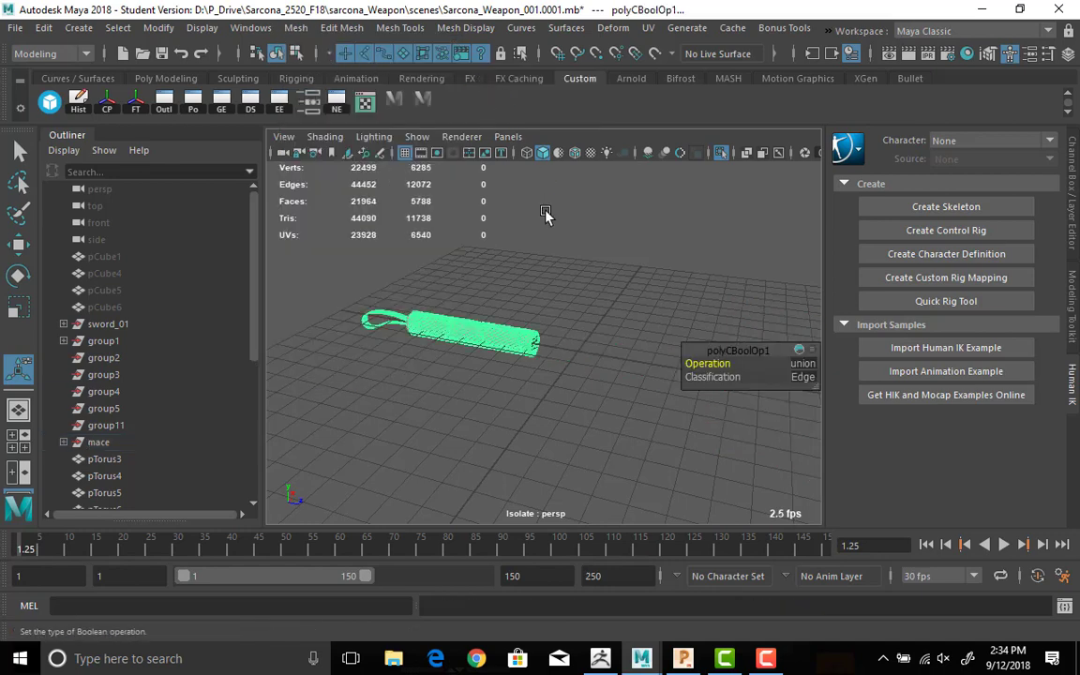
key(ctrl+z)
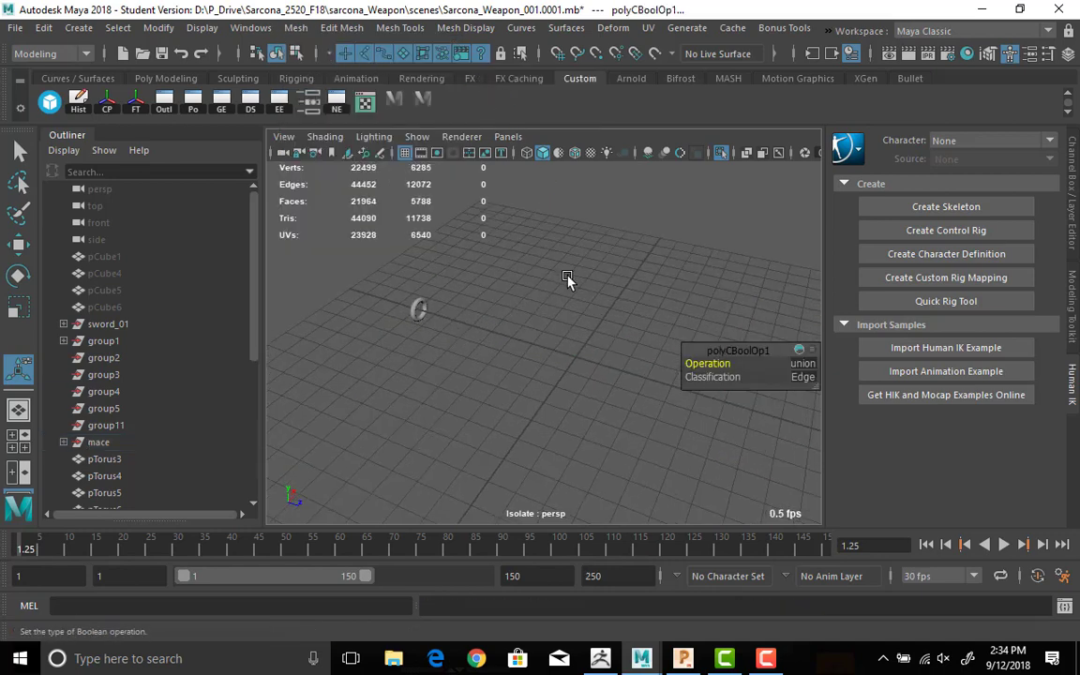
key(ctrl+z)
Examine the junction between the shaft and the grip wrap, checking each mesh separately.
click(507, 292)
alt+drag(507, 291, 581, 337)
scroll(473, 342, up, 5)
click(495, 338)
alt+drag(494, 338, 641, 299)
click(468, 246)
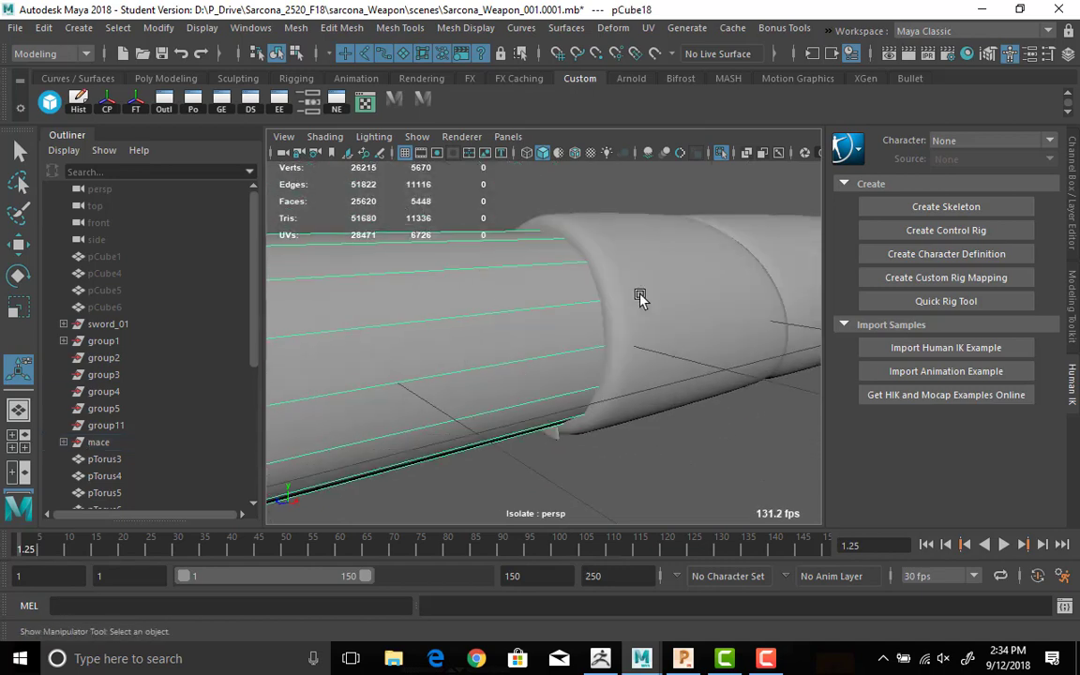
click(641, 292)
click(568, 286)
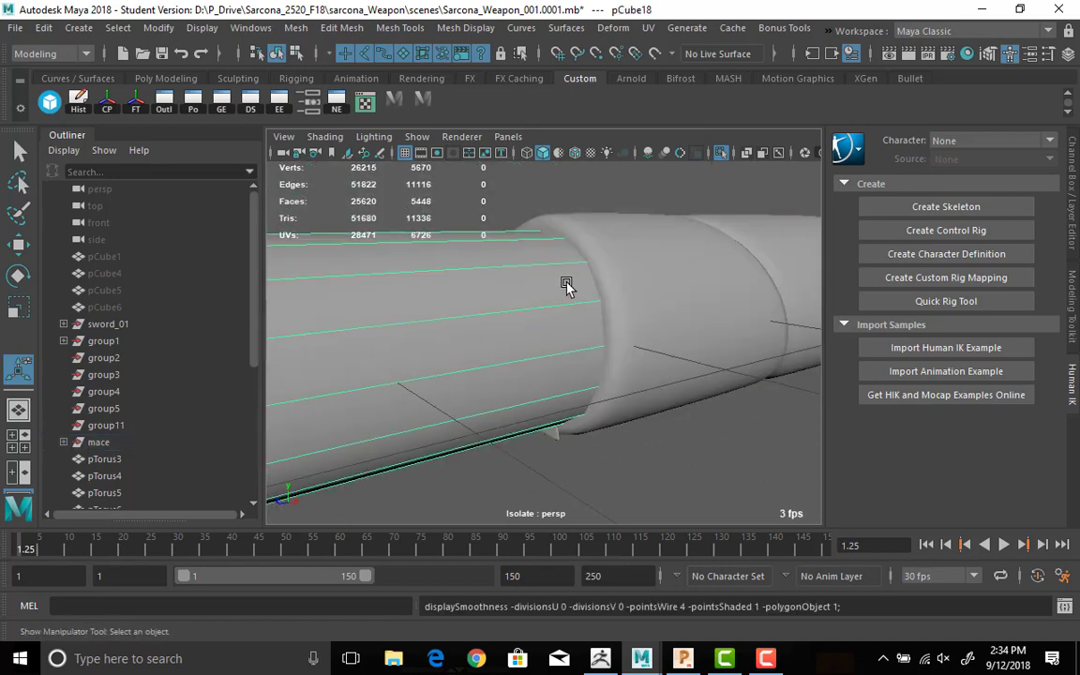
click(586, 199)
alt+drag(308, 245, 532, 334)
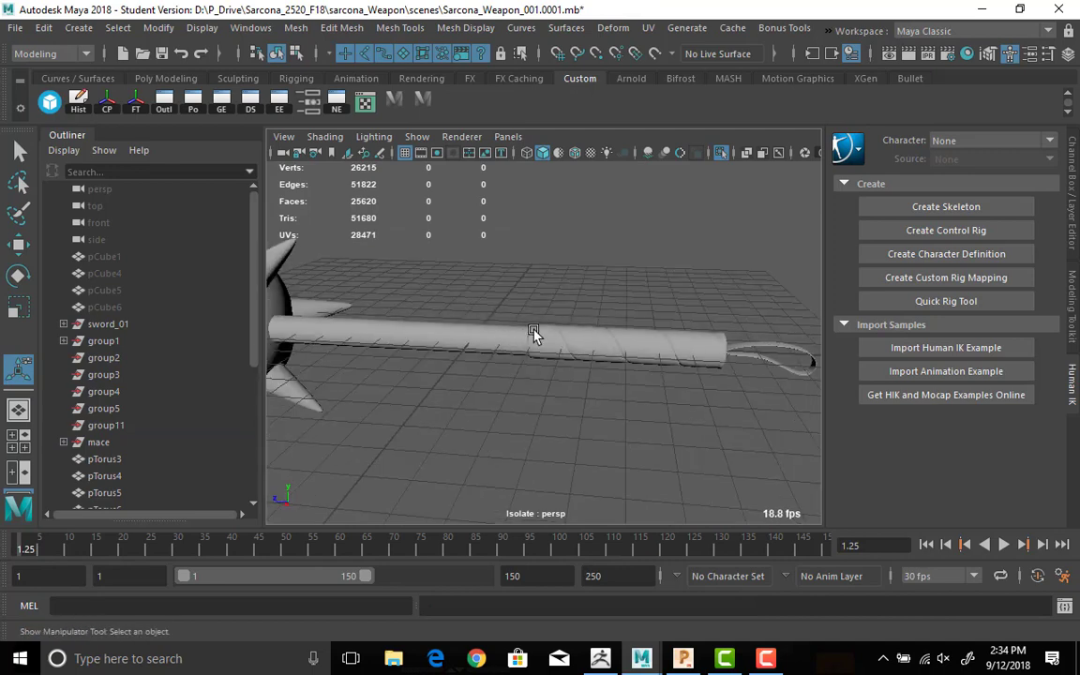
Apply a Boolean Union to the mace and the grip wrap and change the Boolean's operation to difference.
click(533, 334)
click(434, 321)
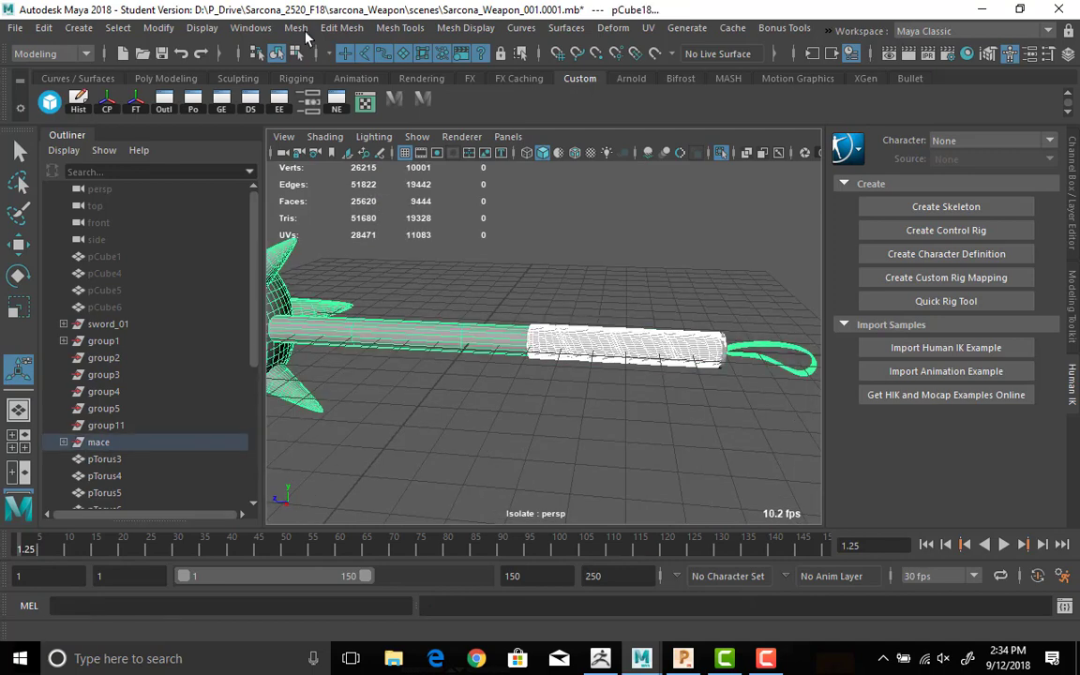
click(298, 29)
mouse_move(345, 73)
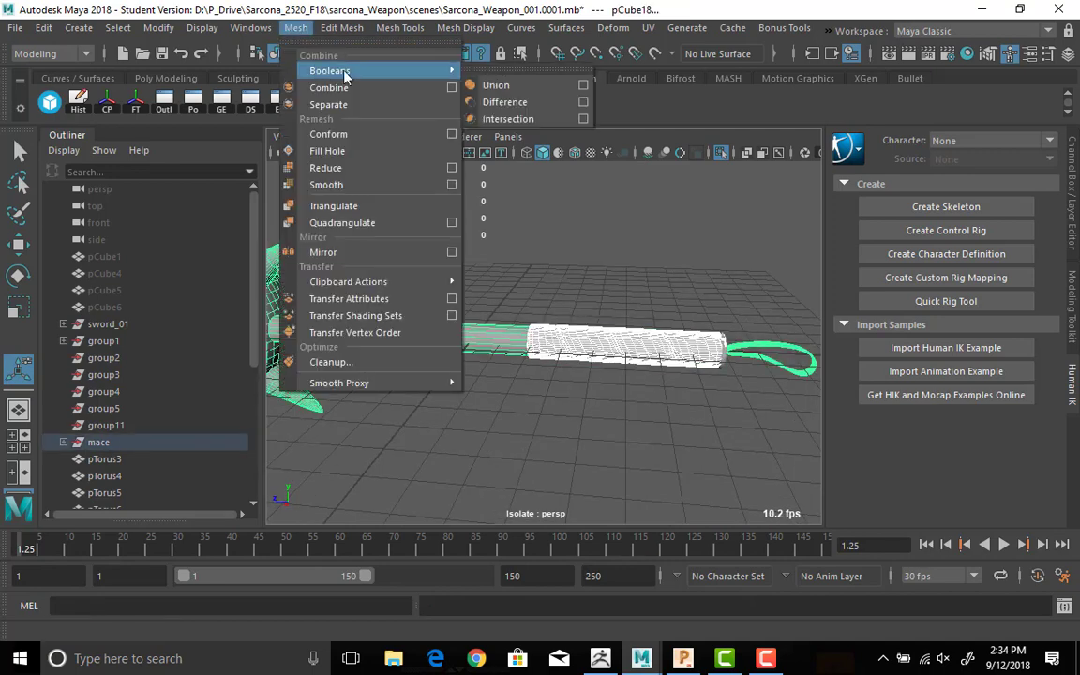
click(534, 88)
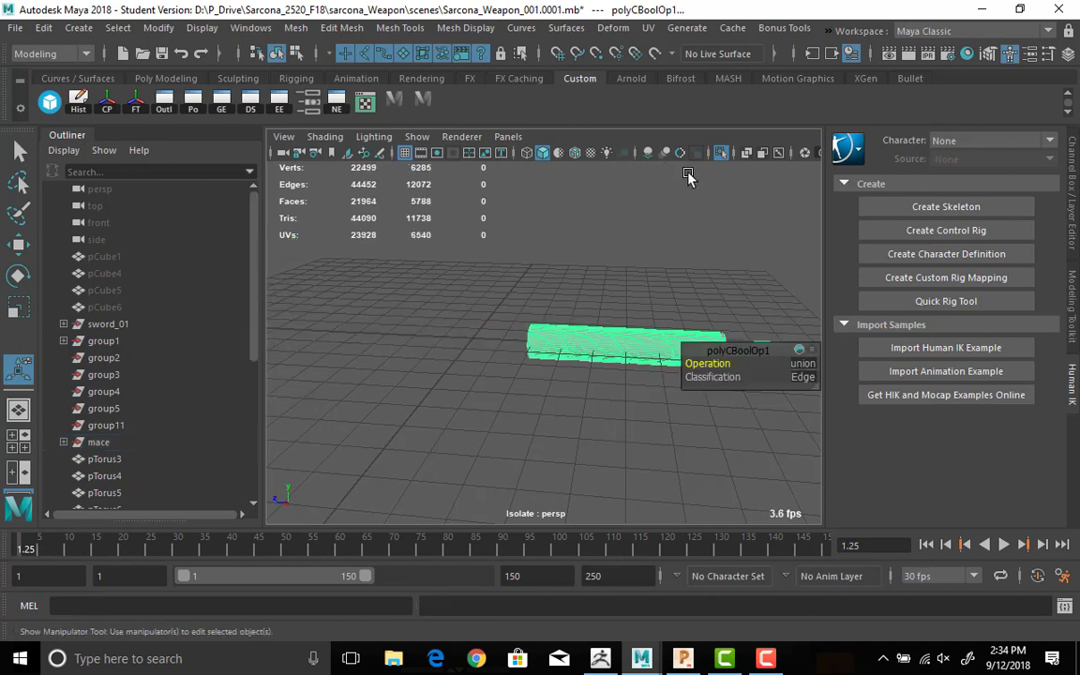
key(ctrl+a)
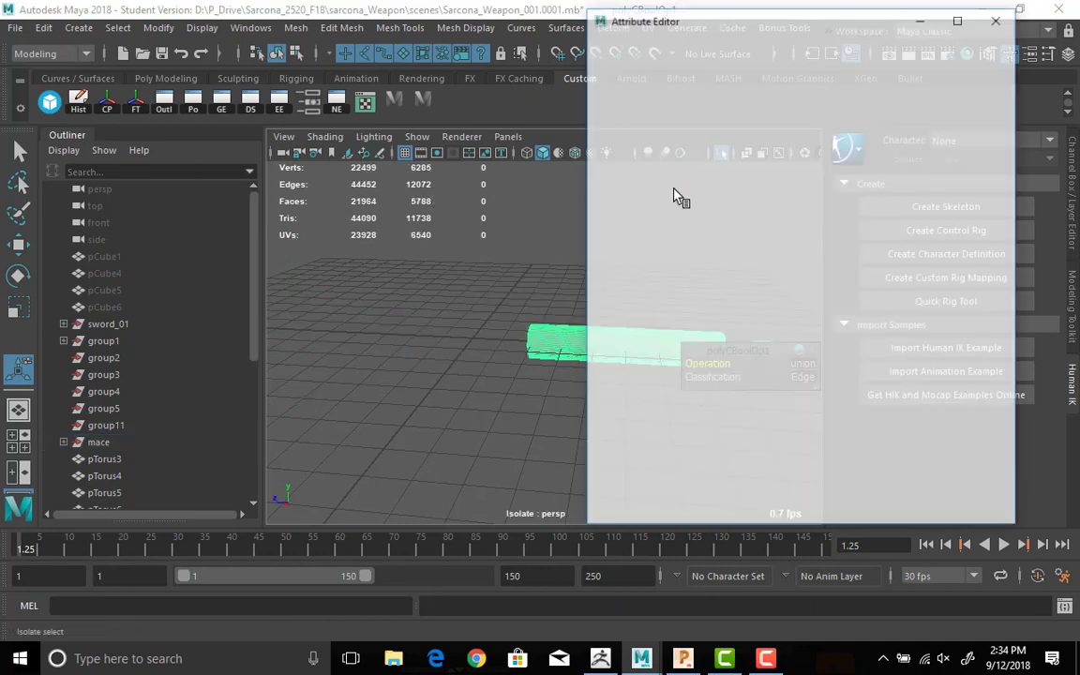
alt+middle_drag(448, 250, 234, 235)
click(796, 187)
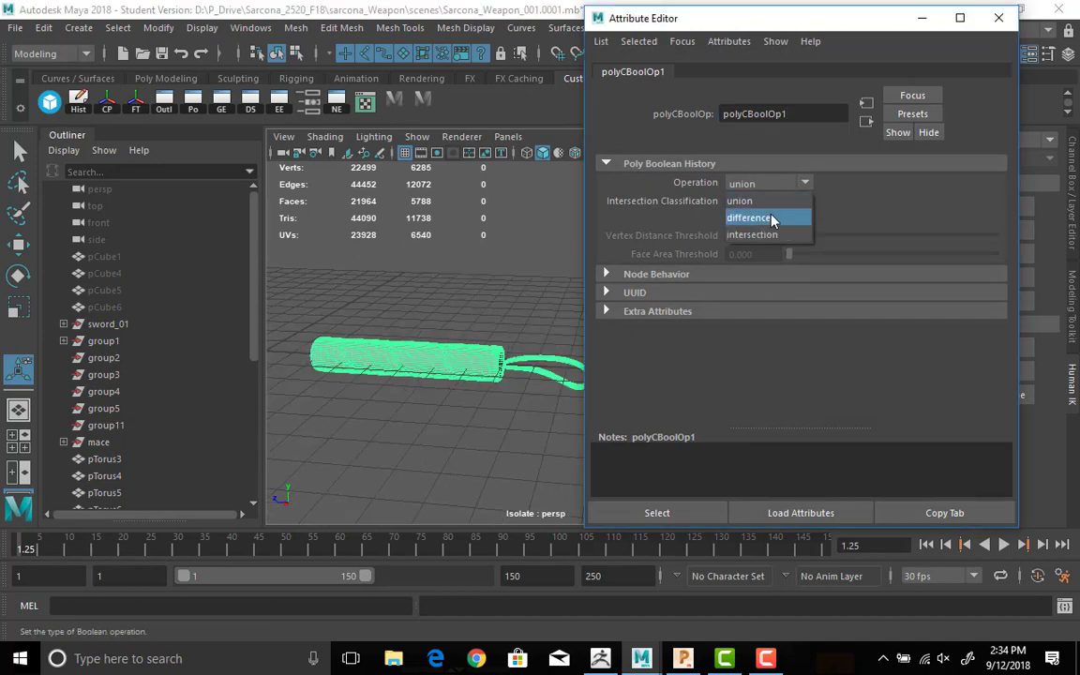
click(792, 217)
alt+drag(447, 290, 495, 362)
alt+drag(440, 272, 495, 367)
Try the intersection operation on the Boolean of mace and grip wrap, and undo the whole Boolean attempt.
click(767, 183)
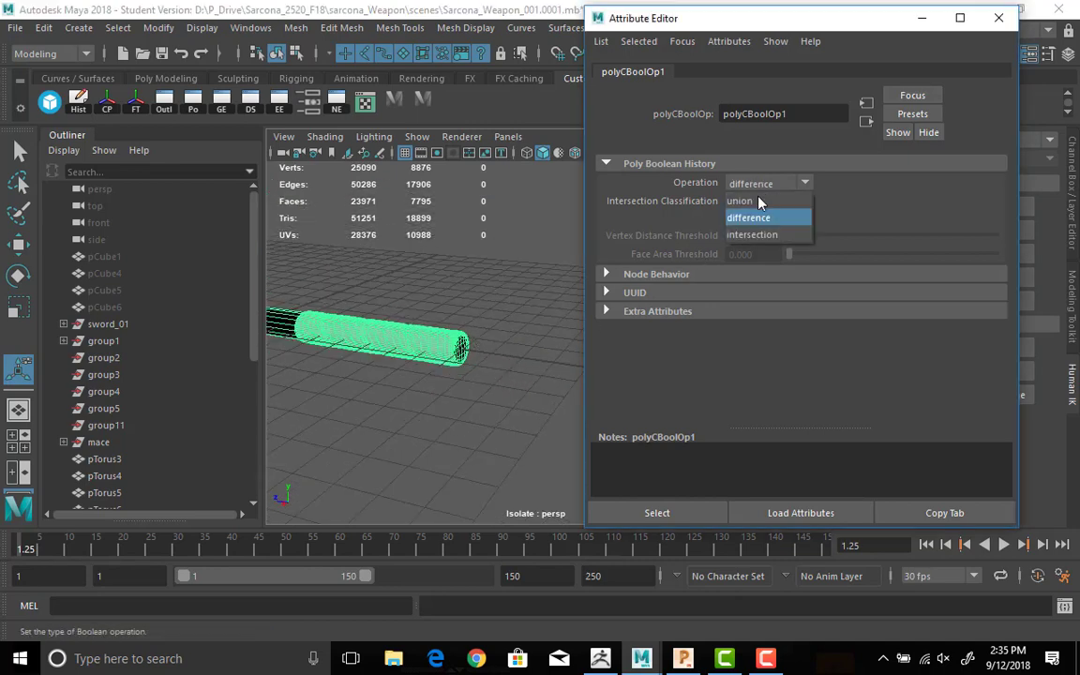
click(761, 233)
alt+drag(486, 336, 553, 350)
click(434, 299)
alt+drag(434, 299, 486, 373)
click(488, 321)
key(ctrl+z)
key(ctrl+z)
key(ctrl+z)
key(ctrl+z)
key(ctrl+z)
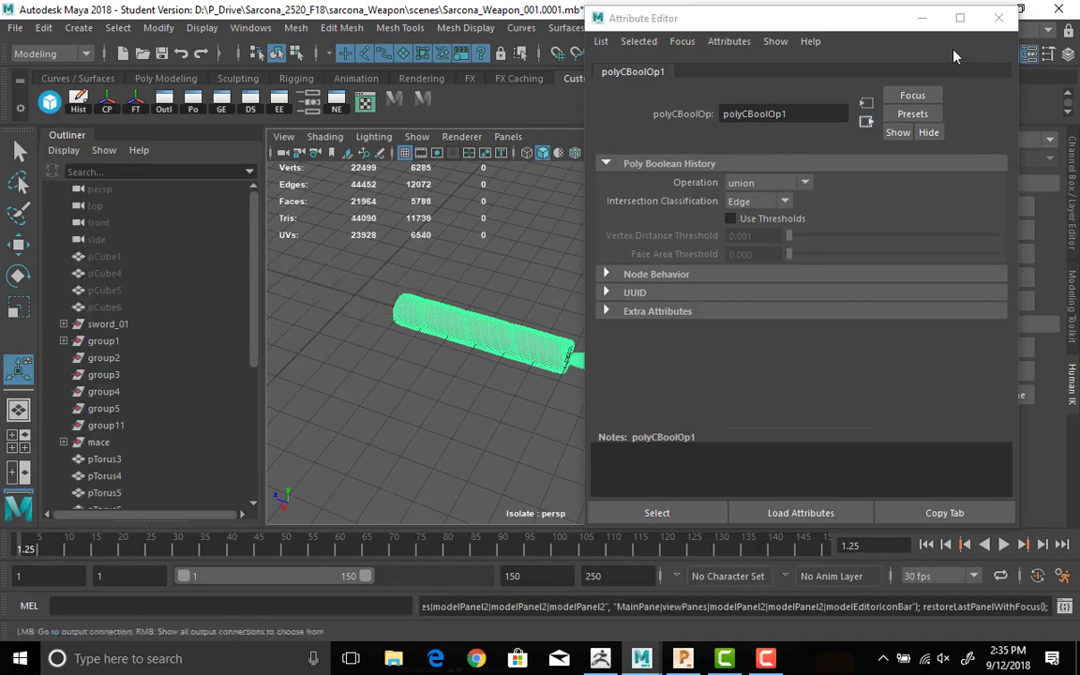
click(998, 18)
key(ctrl+z)
key(ctrl+z)
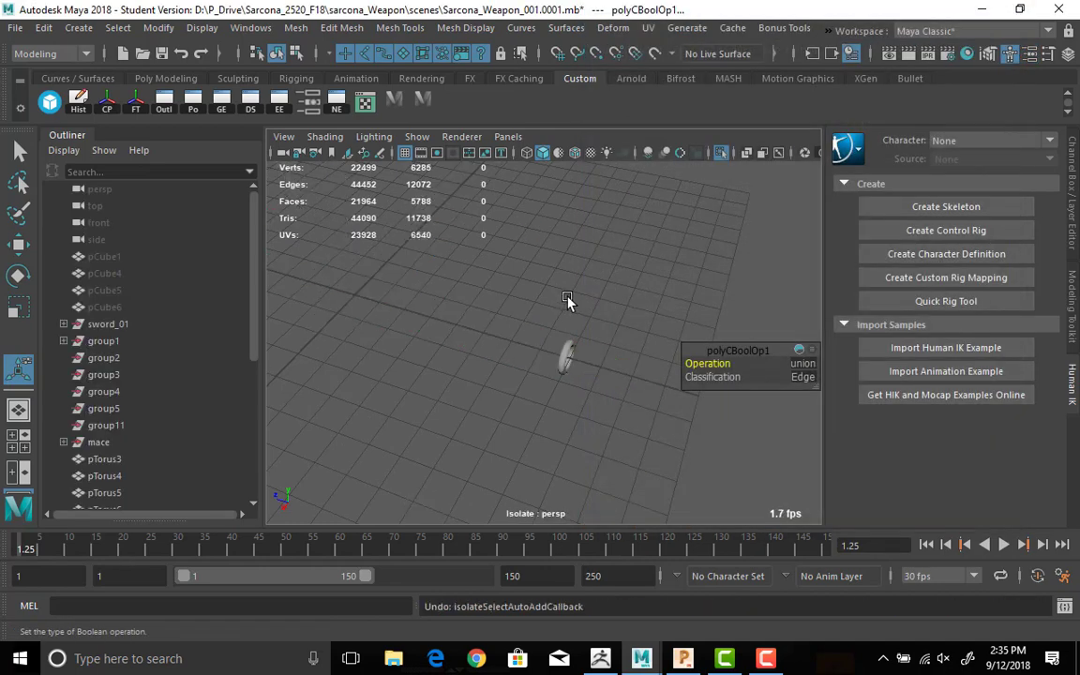
Hide the spiral grip wrap on the mace handle.
click(586, 293)
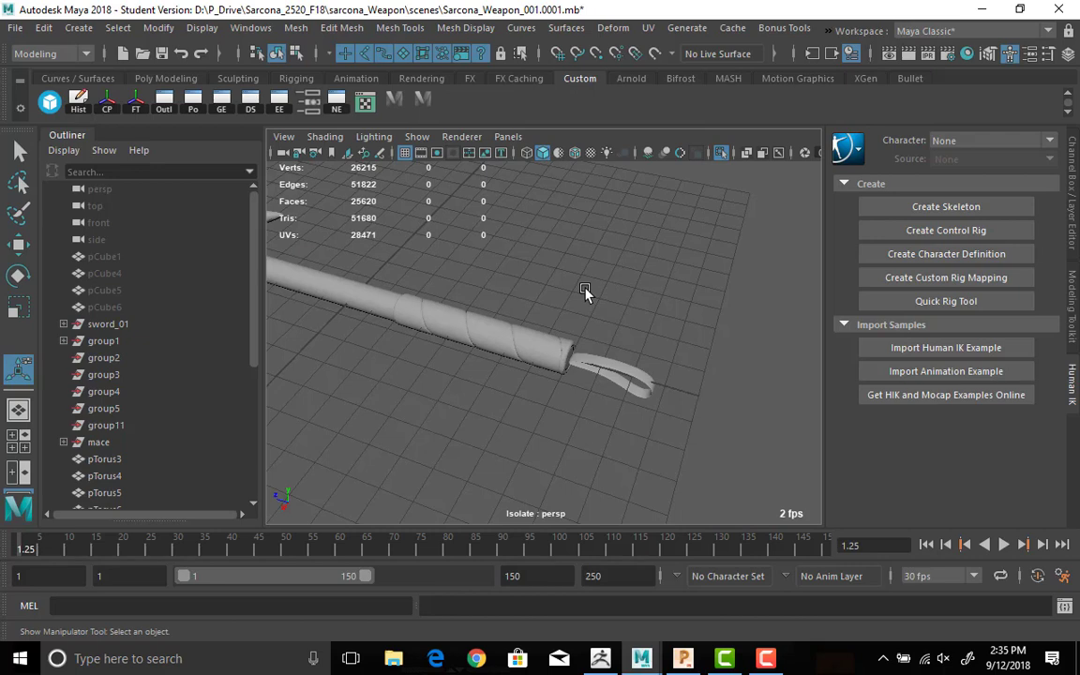
click(467, 320)
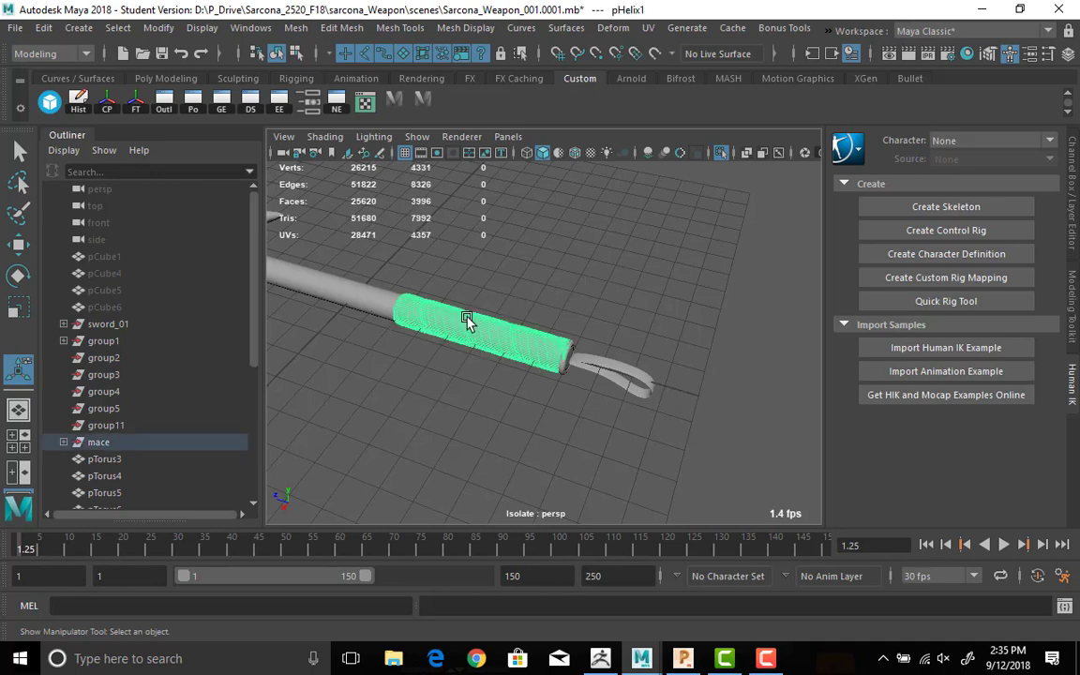
key(ctrl+h)
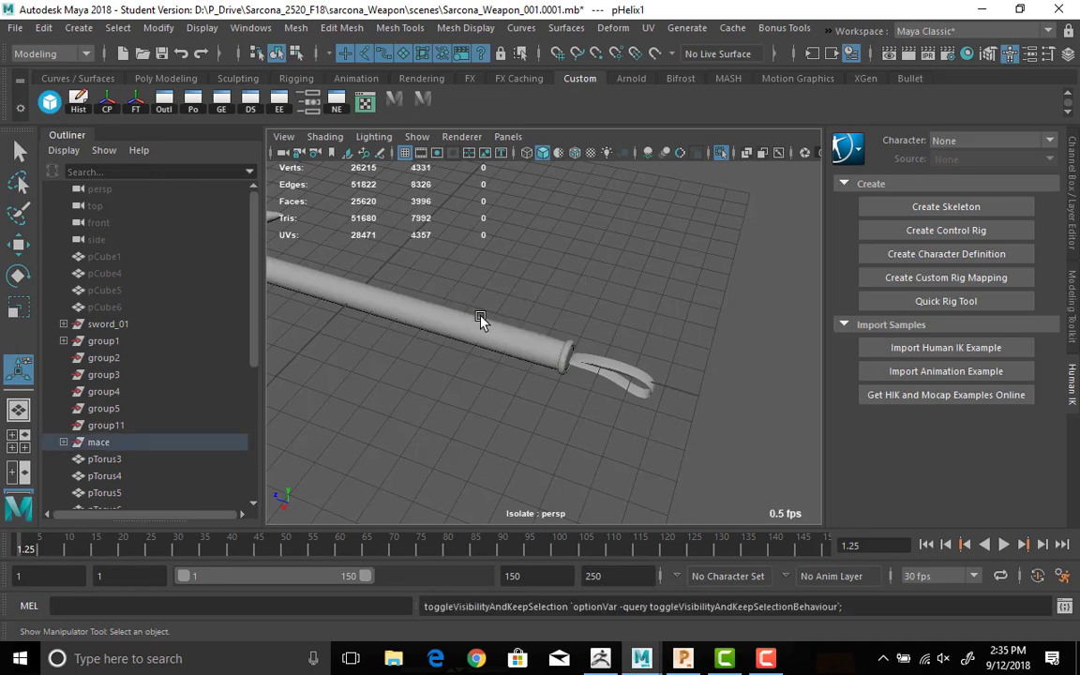
Merge the ring at the handle's end with the mace using a Boolean Union and delete the result's history.
click(567, 353)
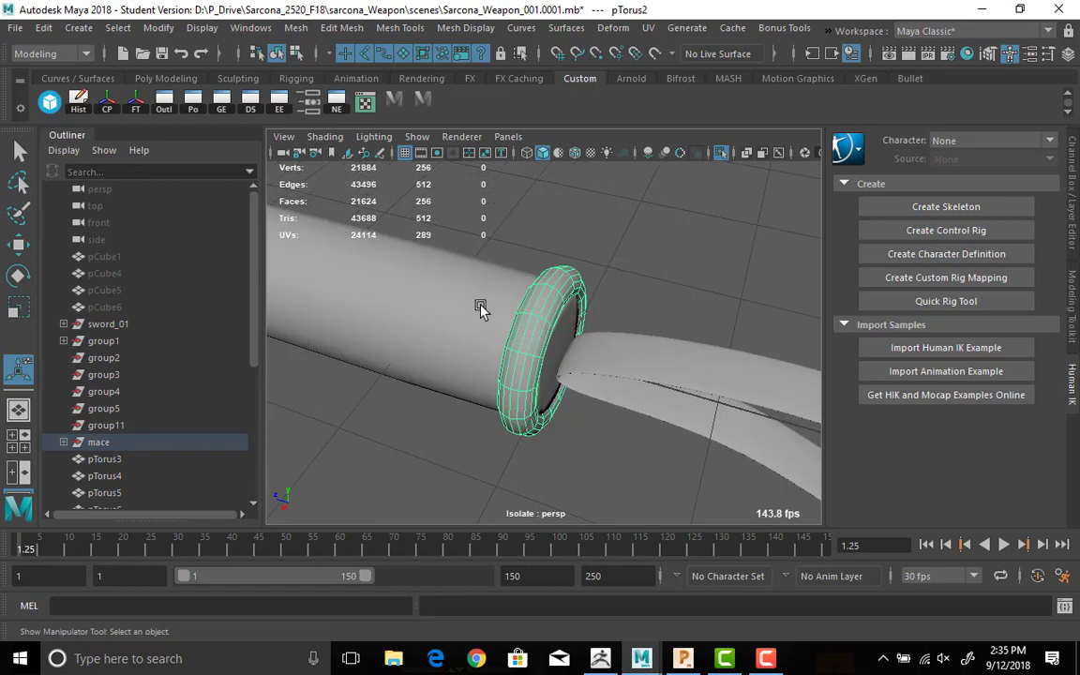
shift+click(478, 306)
alt+drag(527, 269, 451, 157)
click(297, 27)
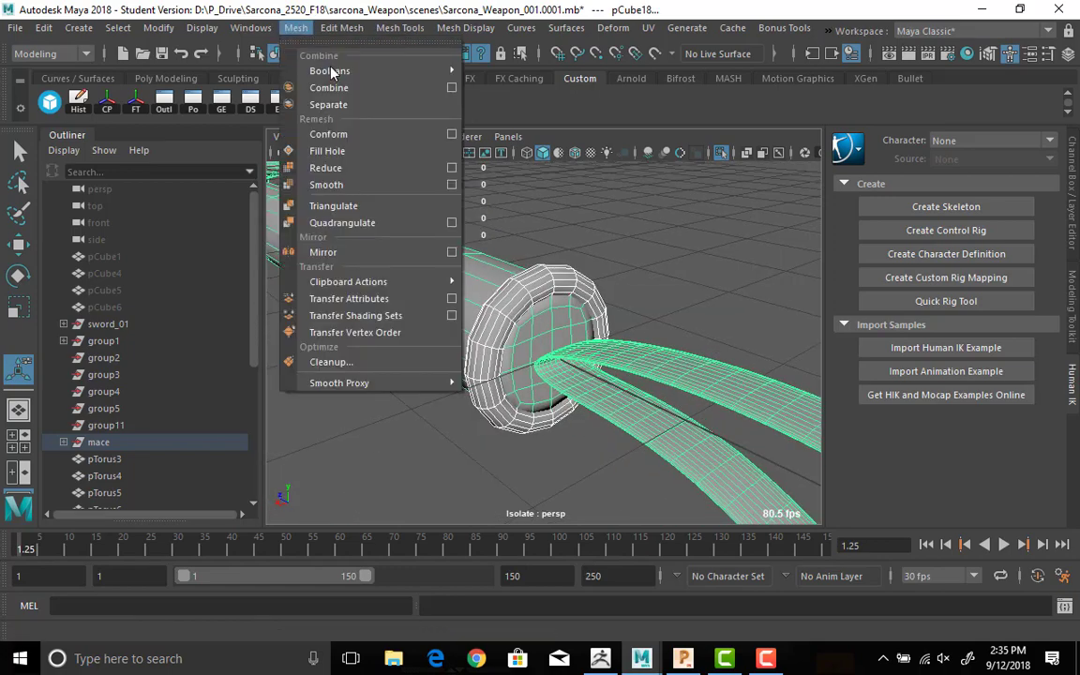
mouse_move(328, 71)
click(493, 79)
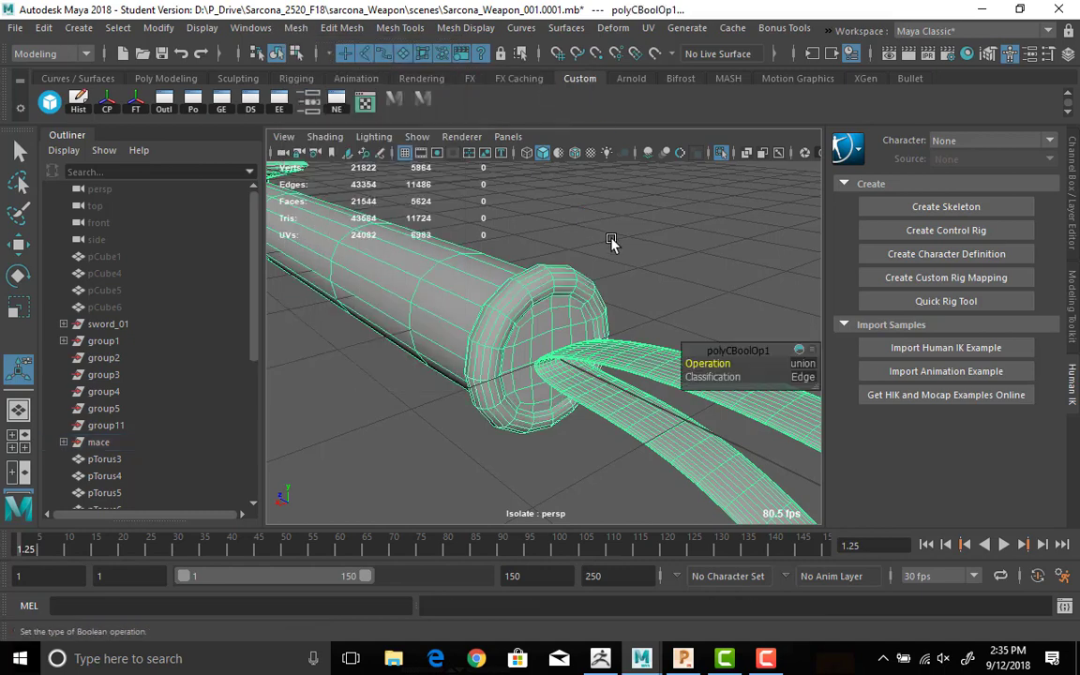
click(78, 101)
Check the faces of the strap loop and separate the disconnected strap from the merged mace mesh.
alt+drag(454, 267, 582, 308)
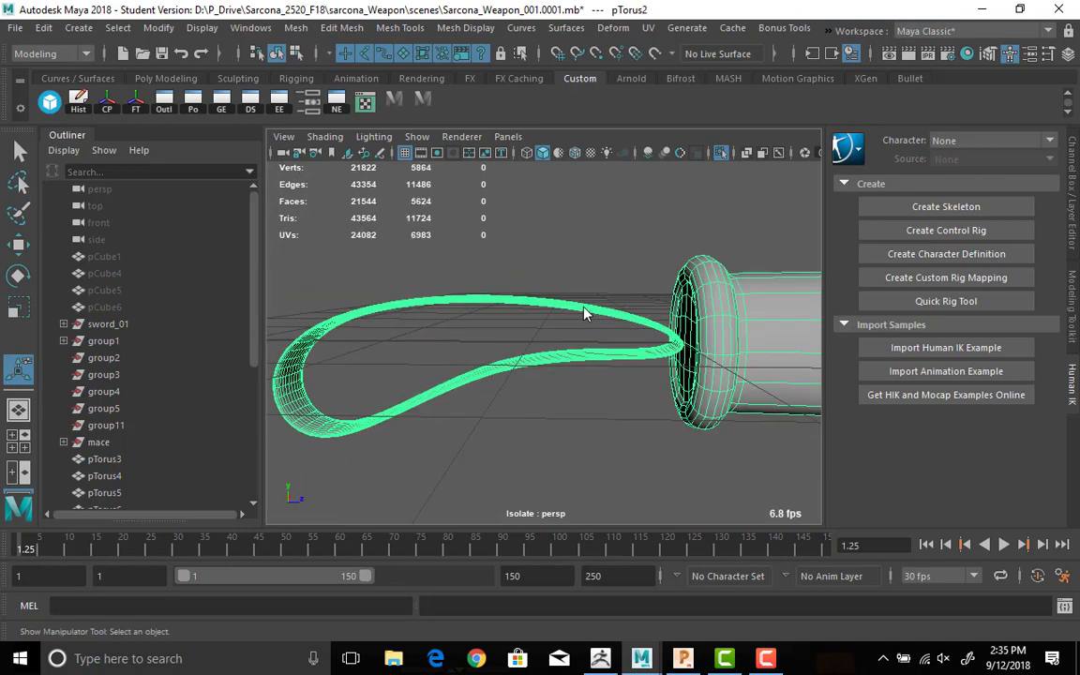
right_drag(578, 197, 574, 306)
click(576, 305)
double_click(575, 306)
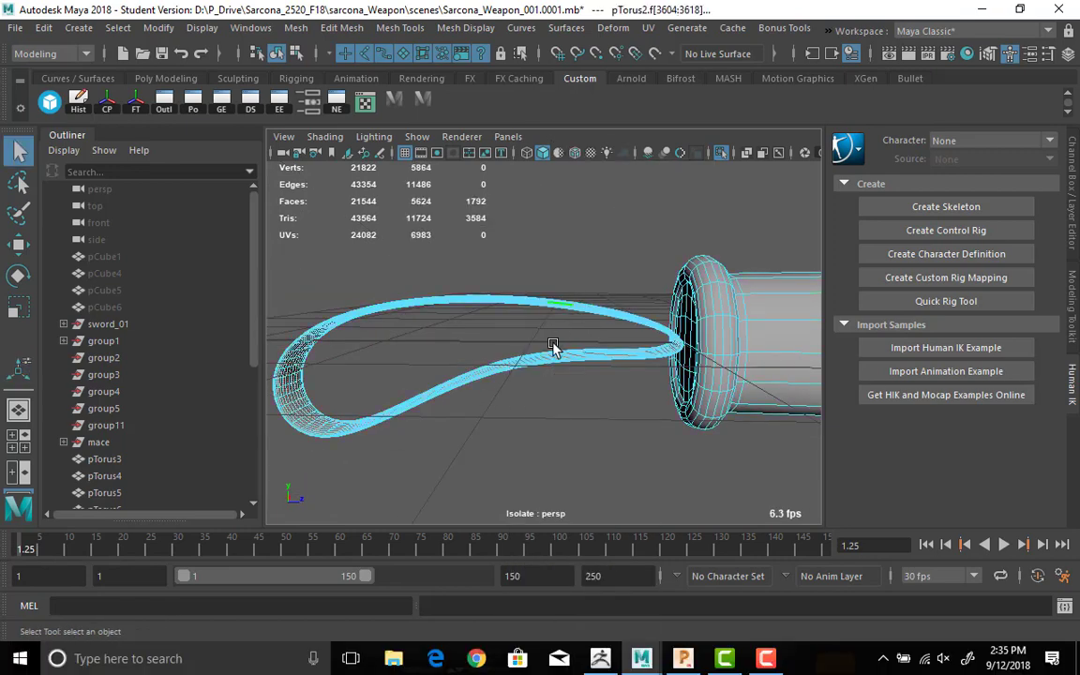
key(w)
drag(562, 364, 468, 282)
key(F8)
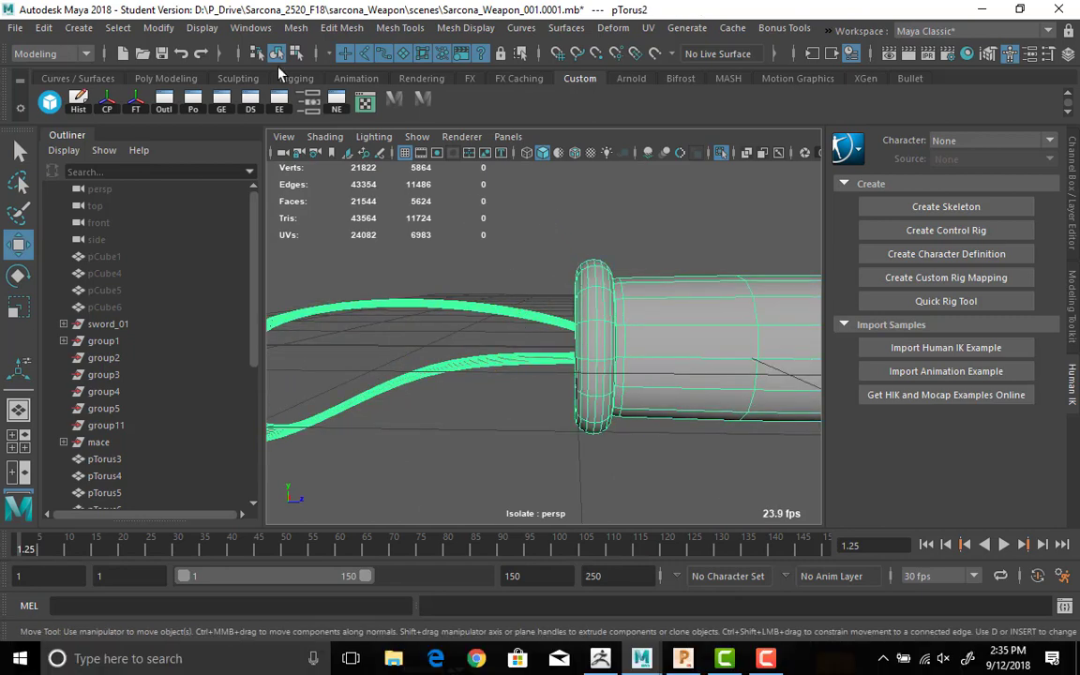
click(296, 27)
click(328, 104)
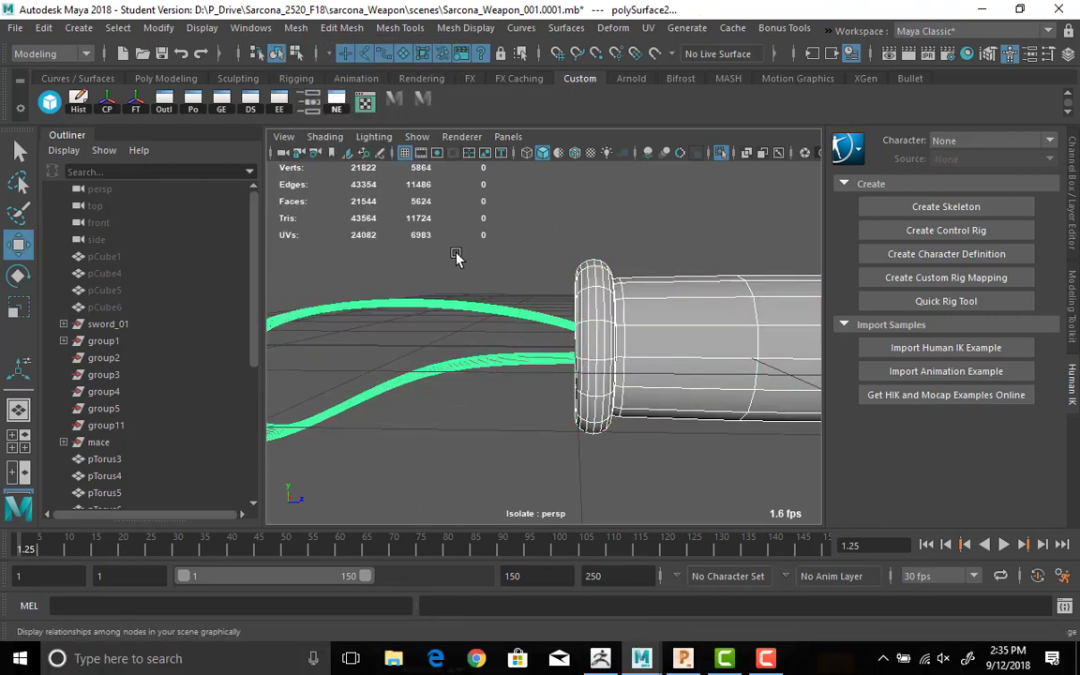
Merge the strap loop and the mace body with a Boolean Union and delete the merged mesh's history.
click(295, 28)
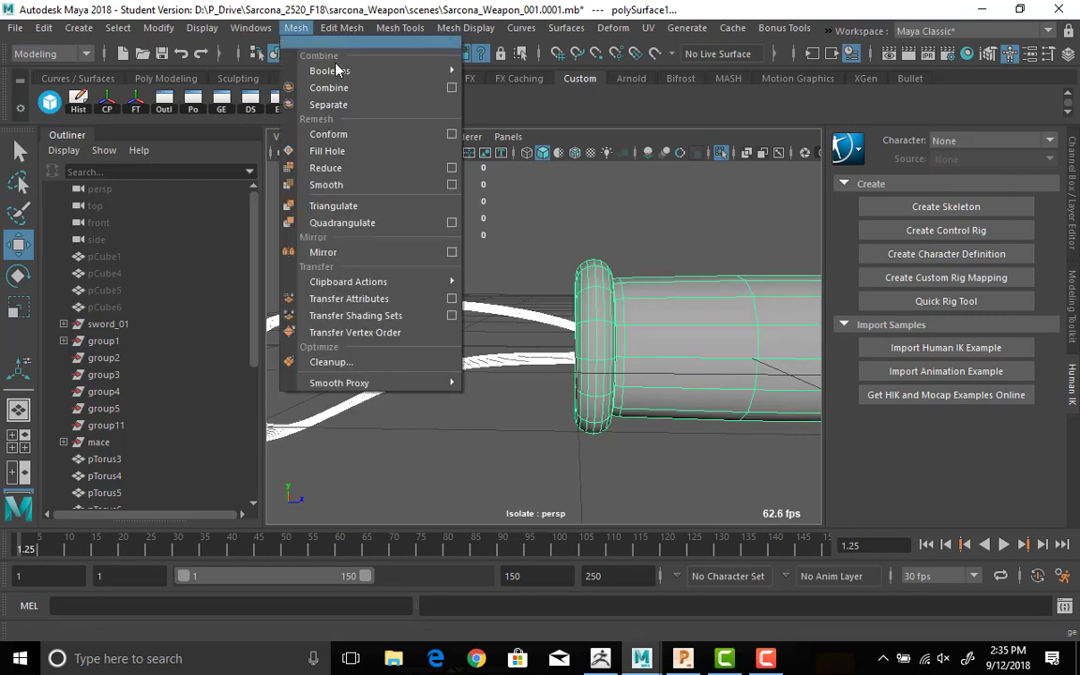
mouse_move(431, 72)
click(497, 85)
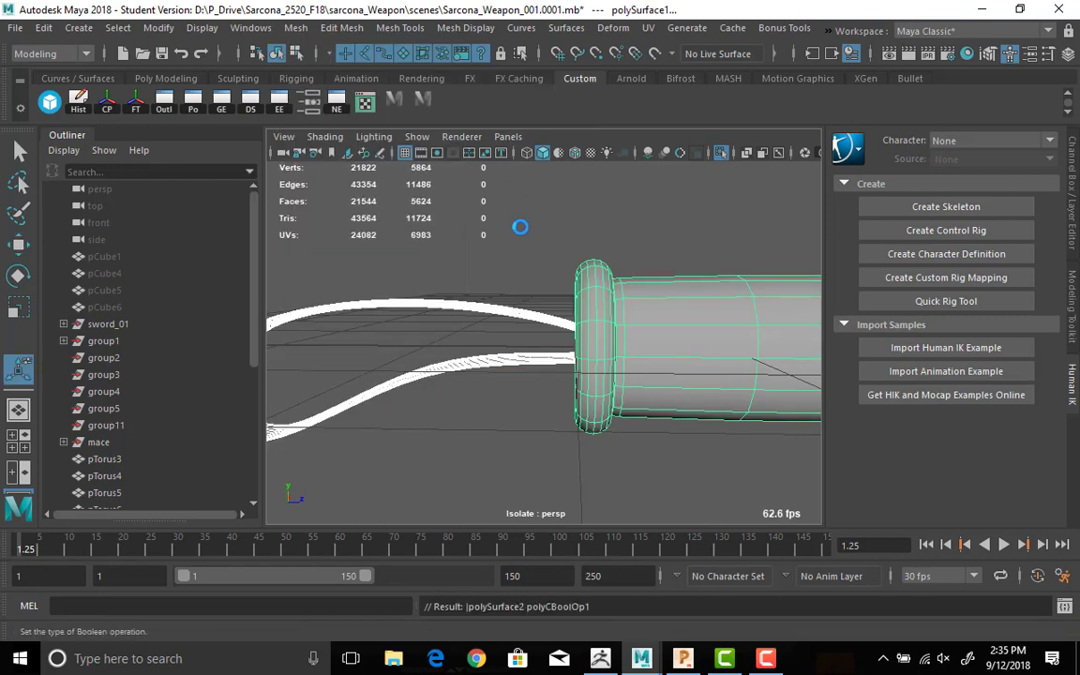
alt+drag(498, 234, 105, 174)
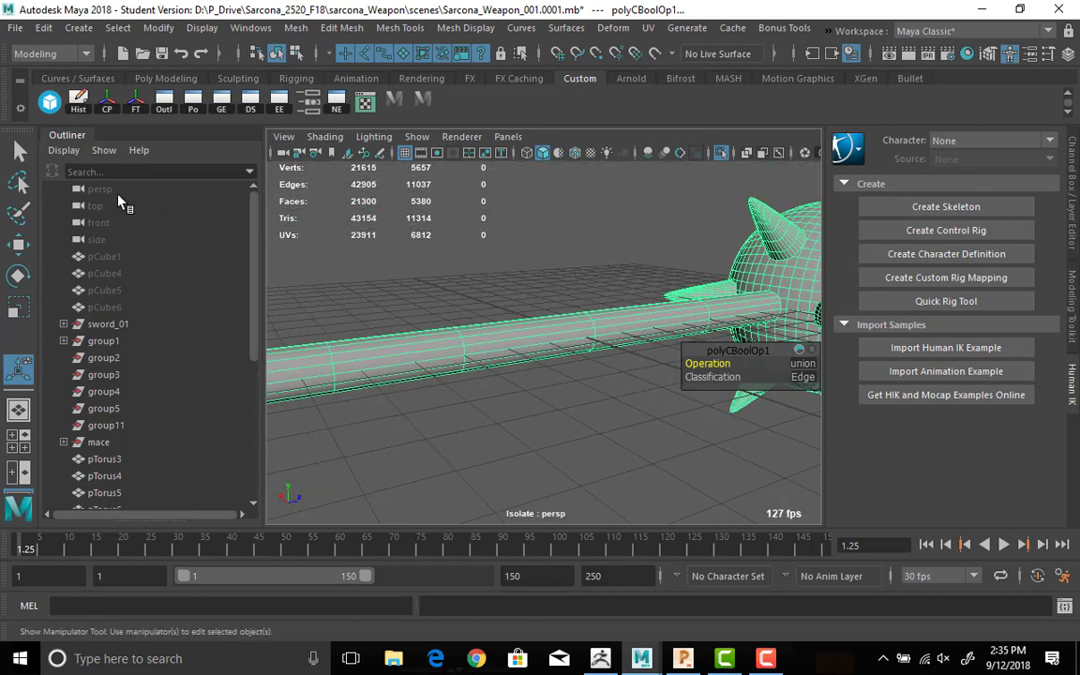
click(77, 101)
key(f)
click(552, 266)
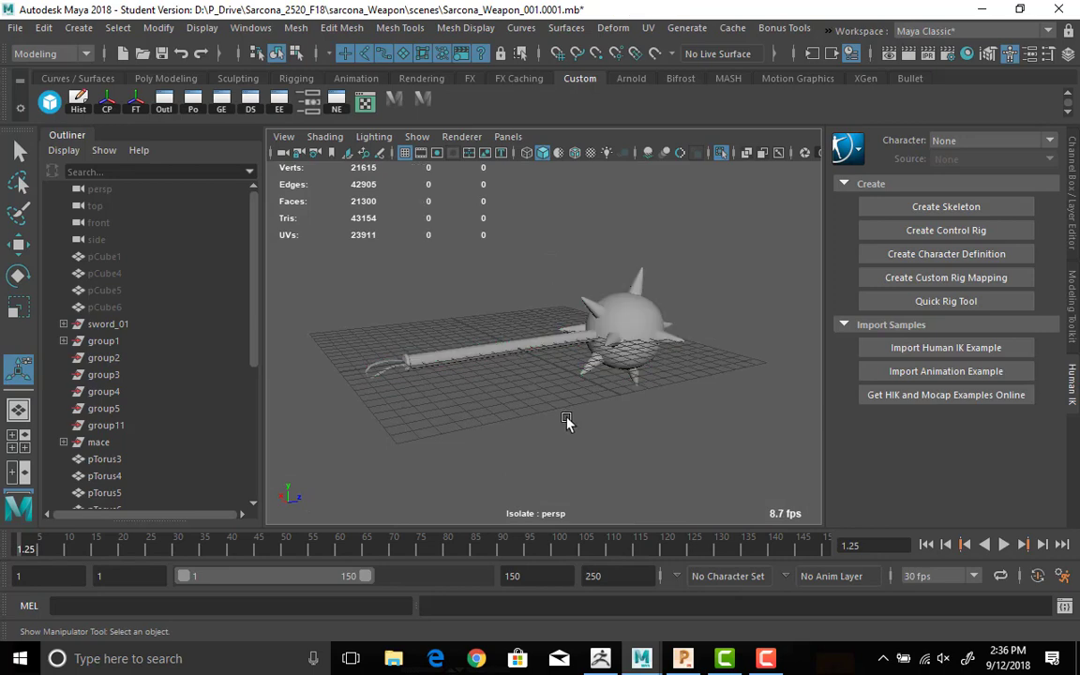
Select the merged mace and activate the Scale tool on it, viewing it against the grid.
alt+drag(567, 422, 585, 362)
click(585, 361)
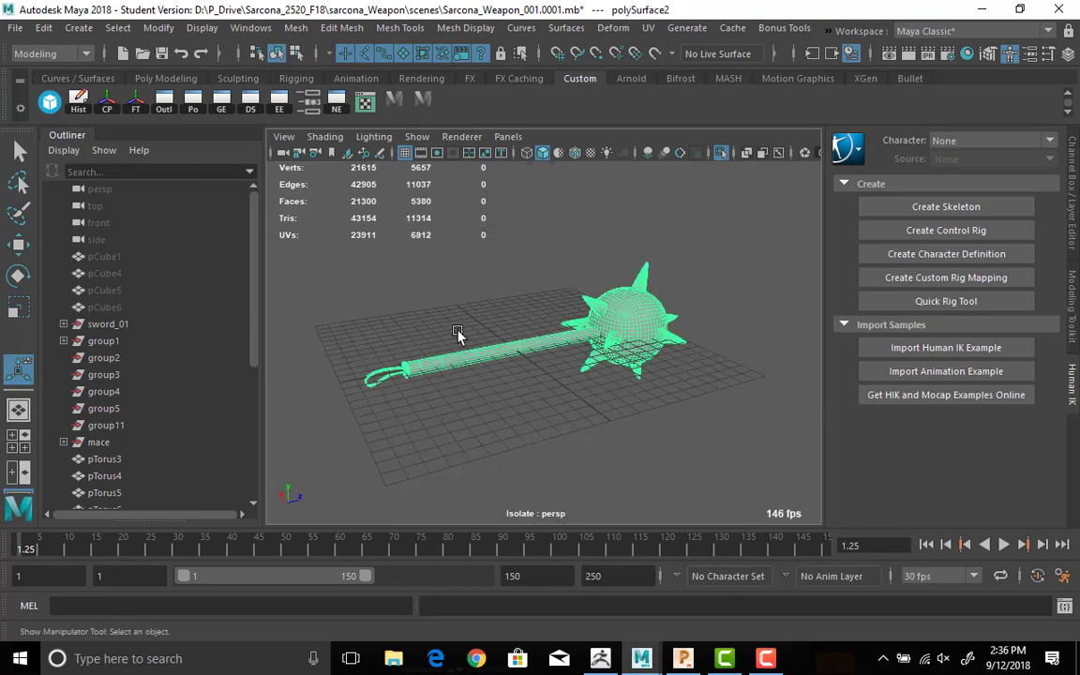
click(15, 28)
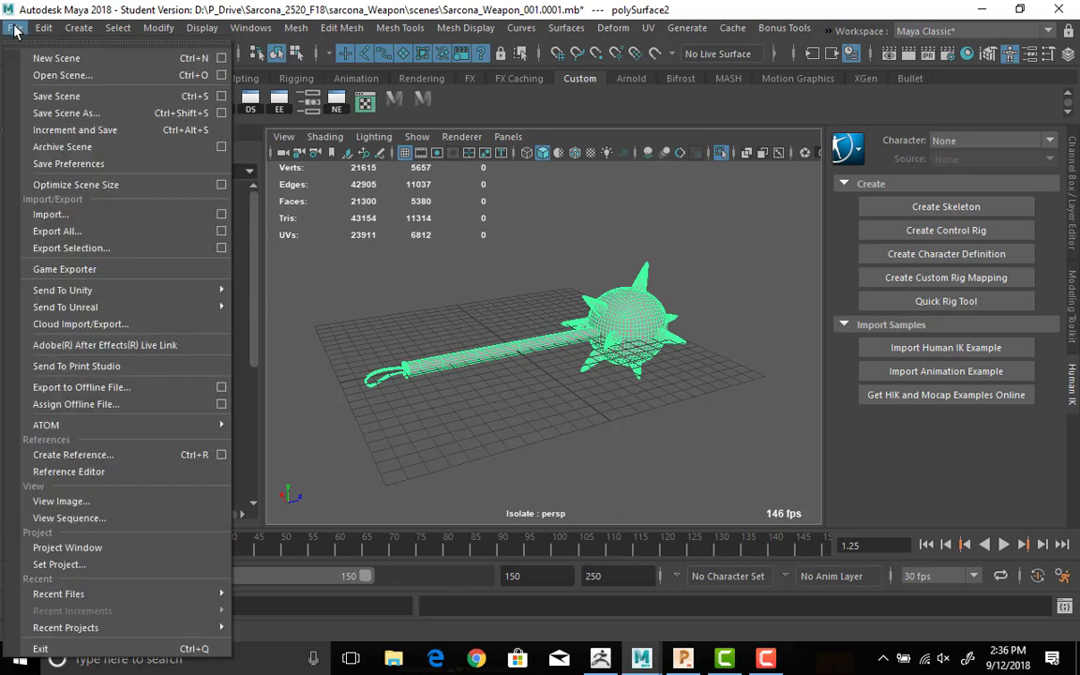
click(591, 245)
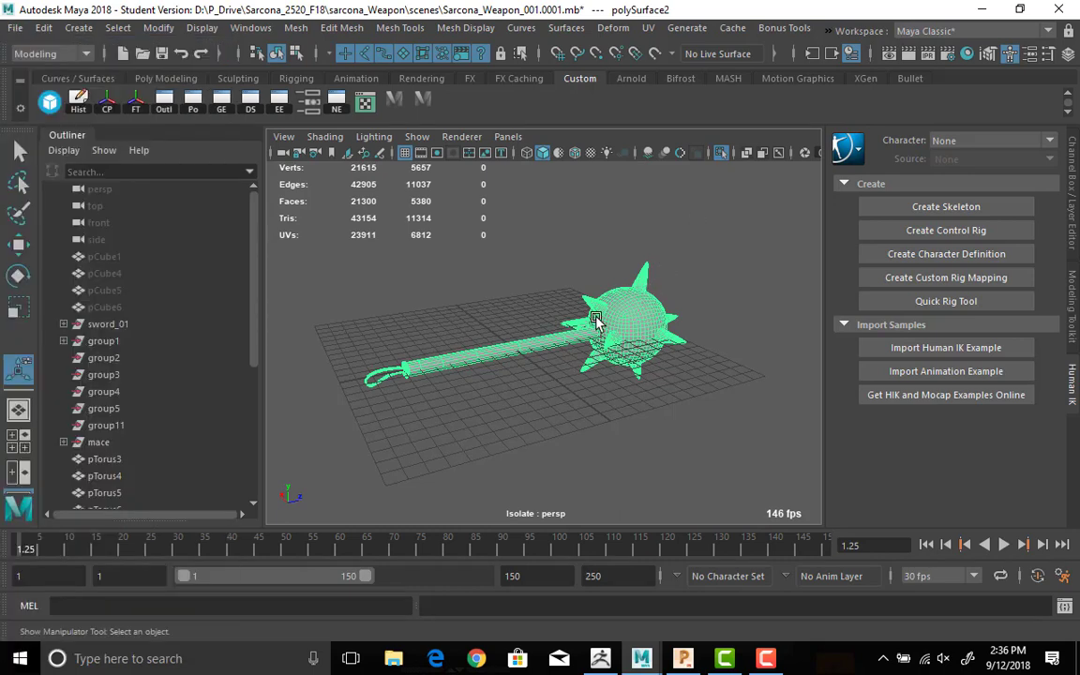
key(r)
alt+drag(590, 359, 499, 367)
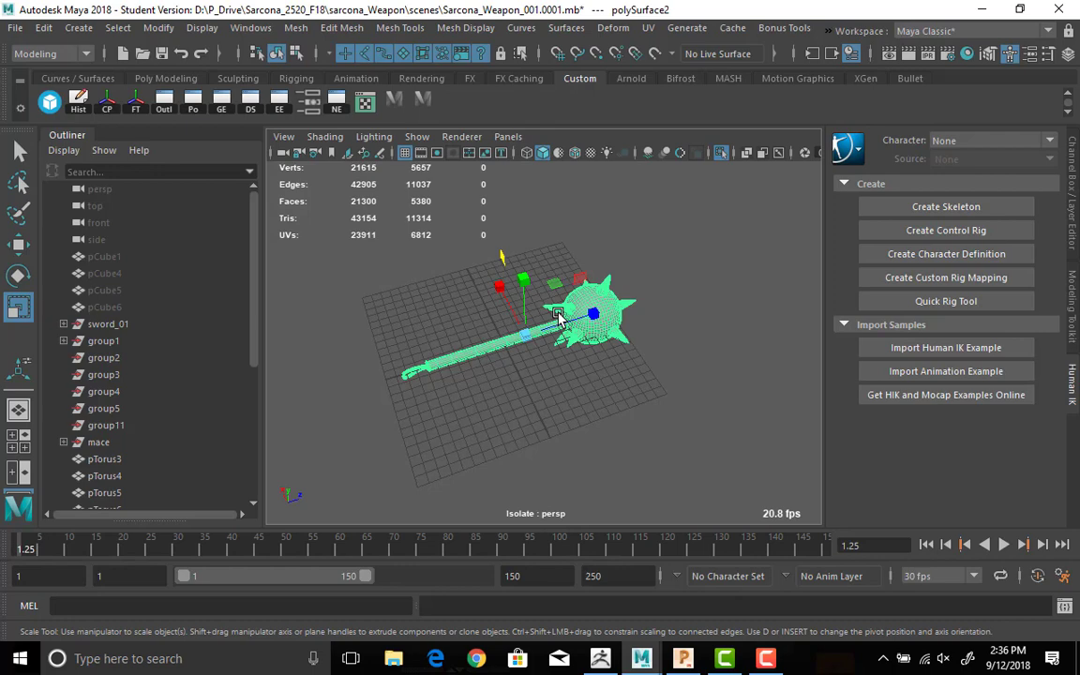
alt+drag(437, 379, 398, 344)
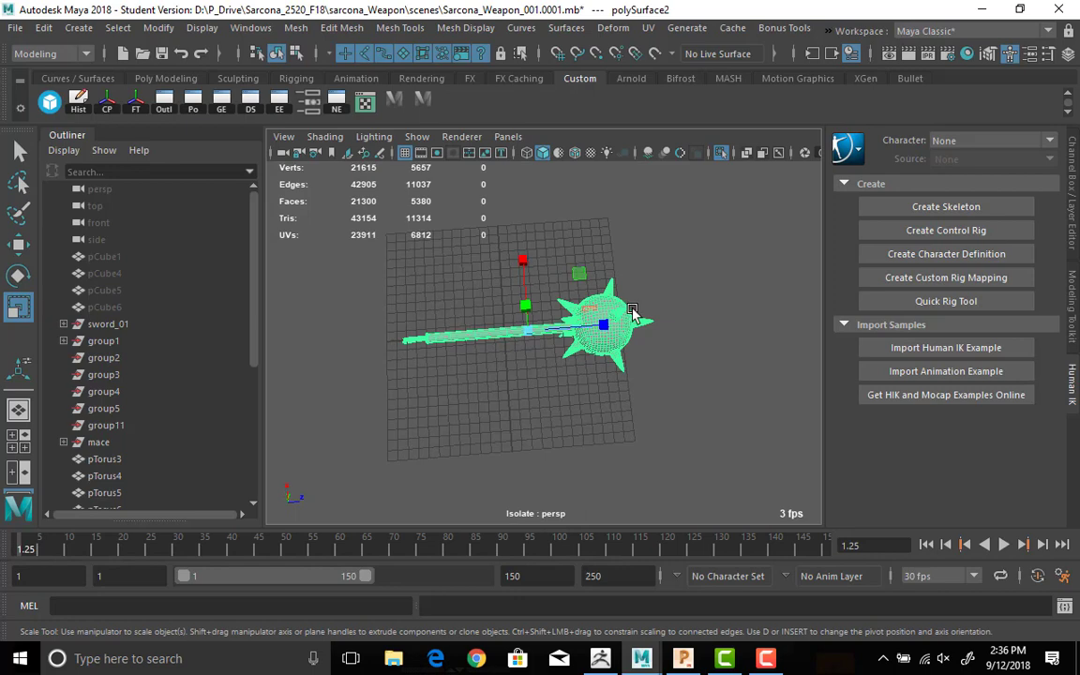
Switch to Chrome, search Google for "20cm to inches", check the conversion, and return to Maya.
click(477, 658)
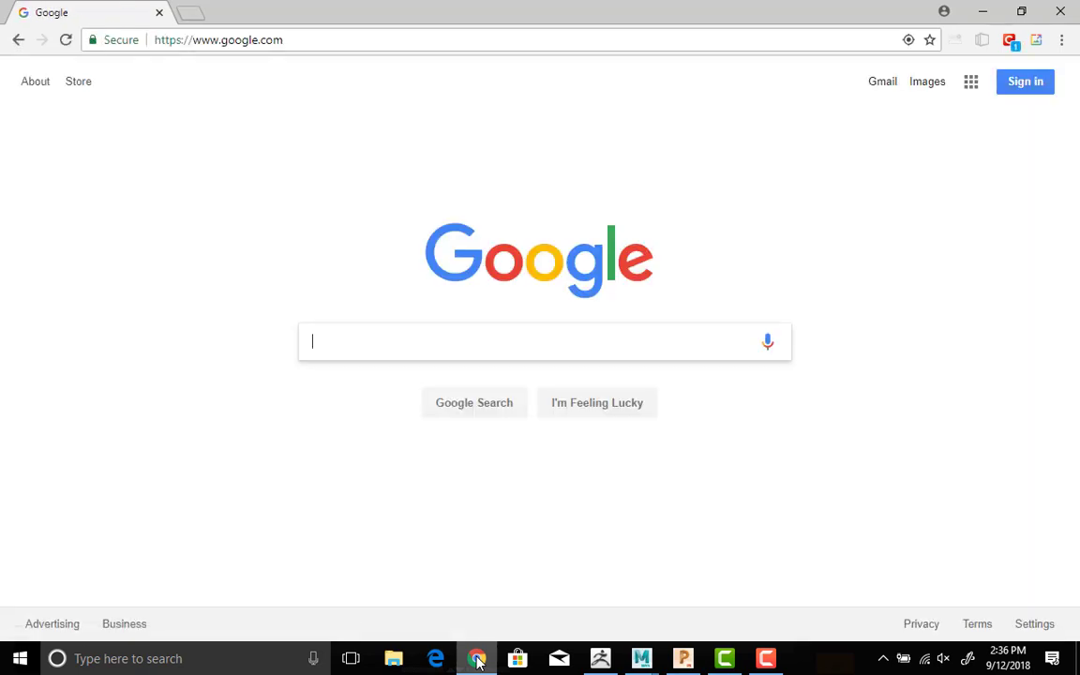
text(20cm to inches)
key(Return)
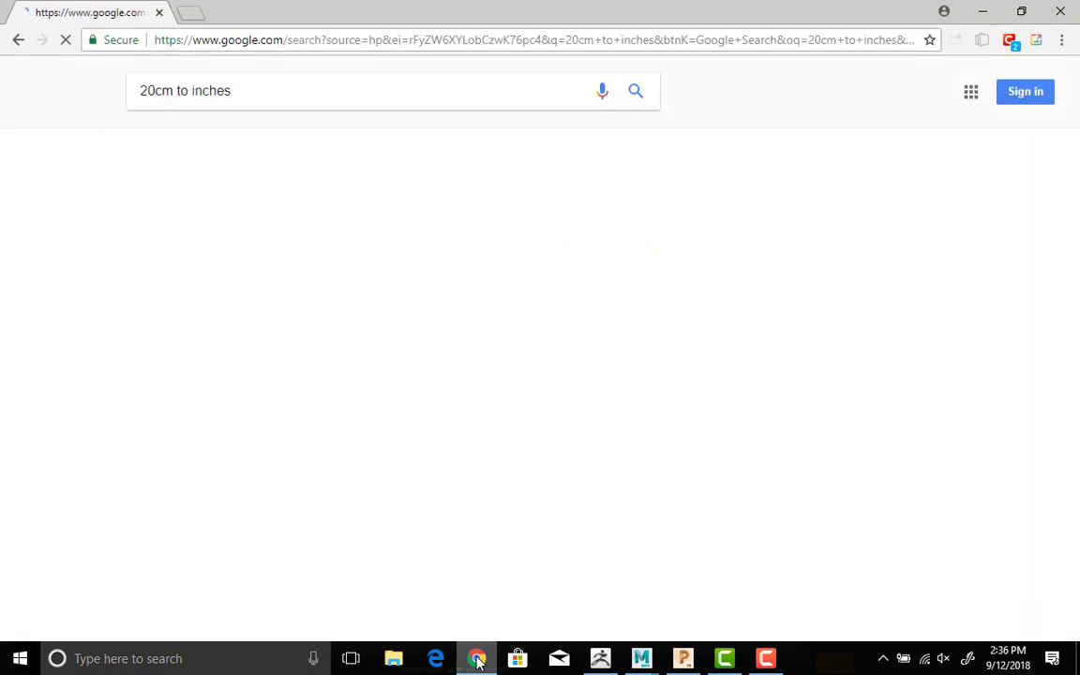
click(366, 282)
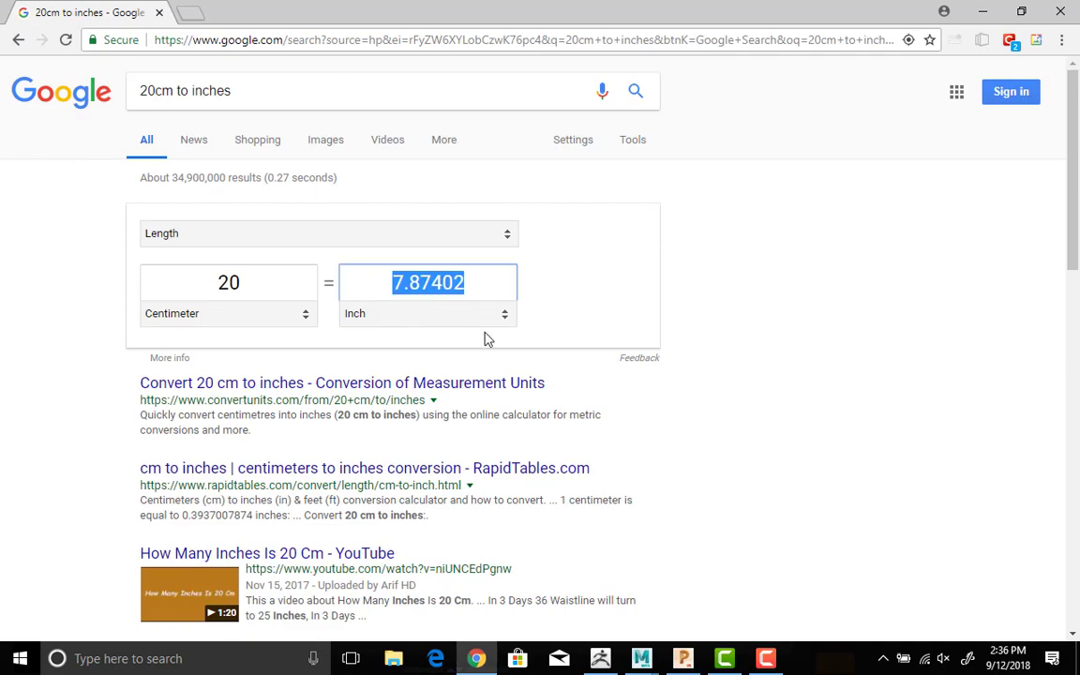
key(alt+Tab)
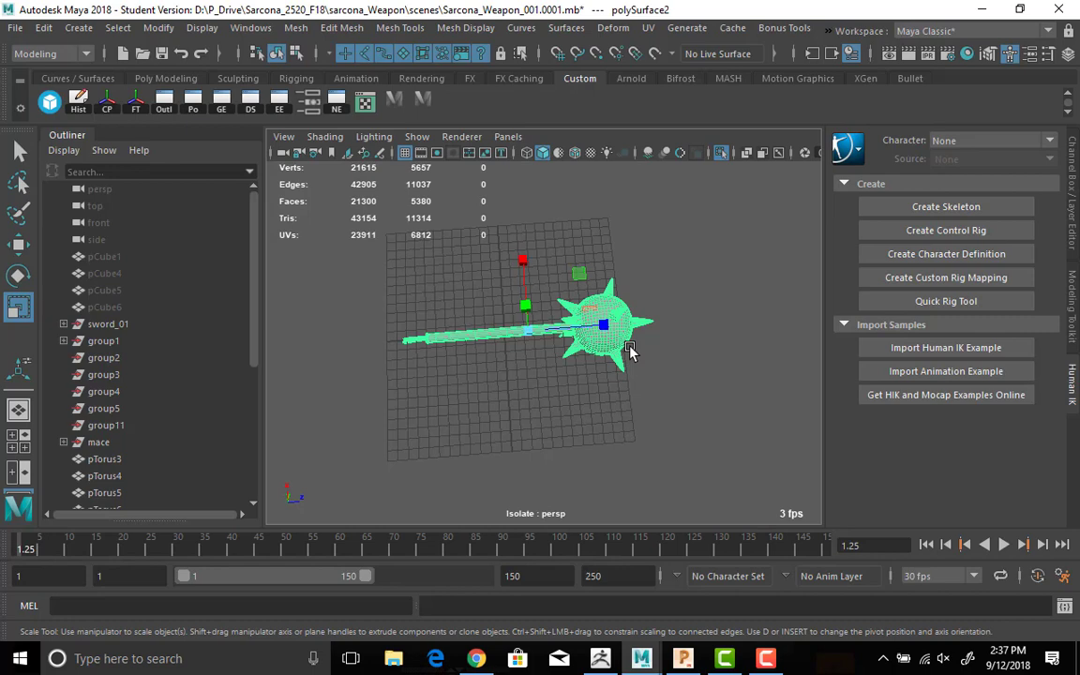
Examine the merged mace from the strap and end ring along the shaft to the spiked head.
alt+drag(477, 343, 512, 359)
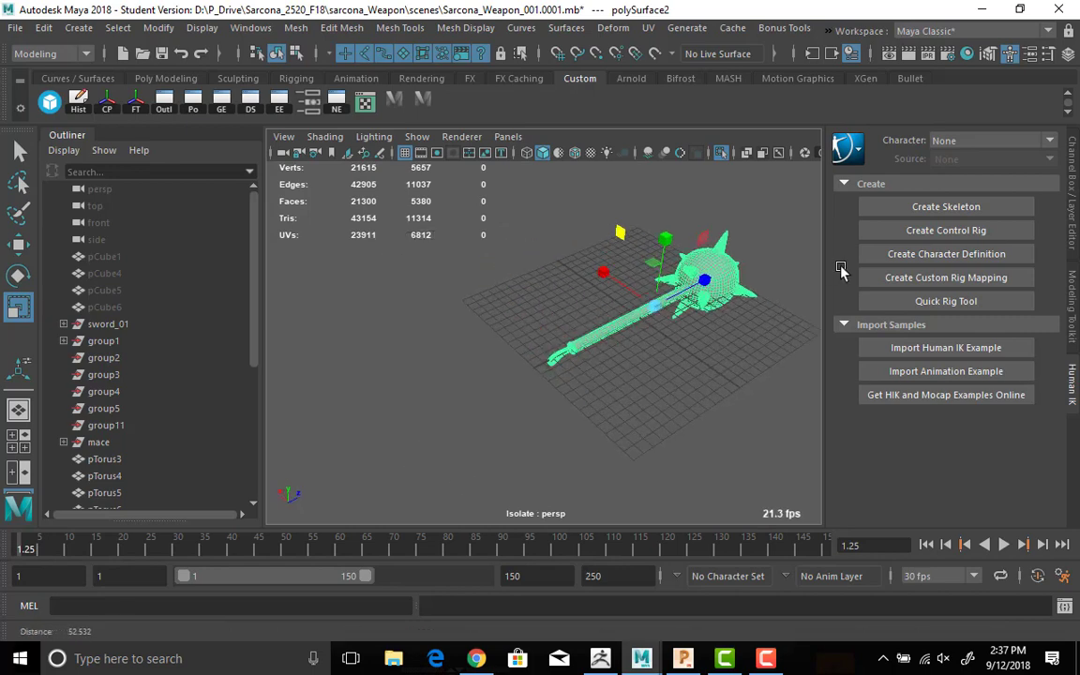
scroll(525, 368, up, 5)
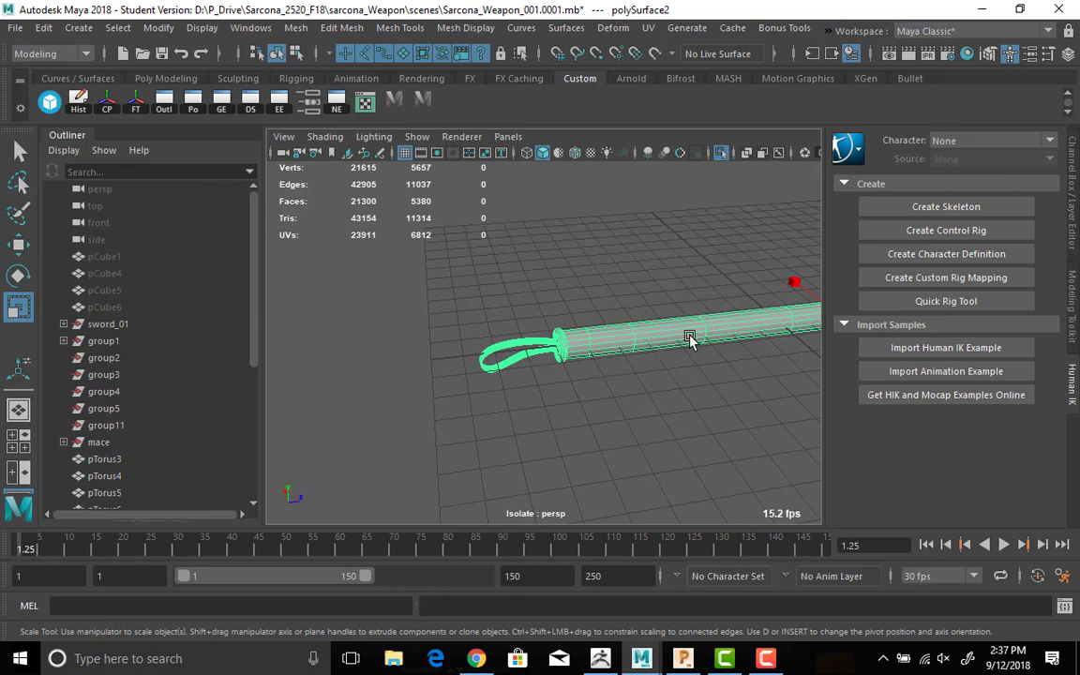
alt+middle_drag(718, 325, 429, 358)
alt+right_drag(429, 357, 530, 366)
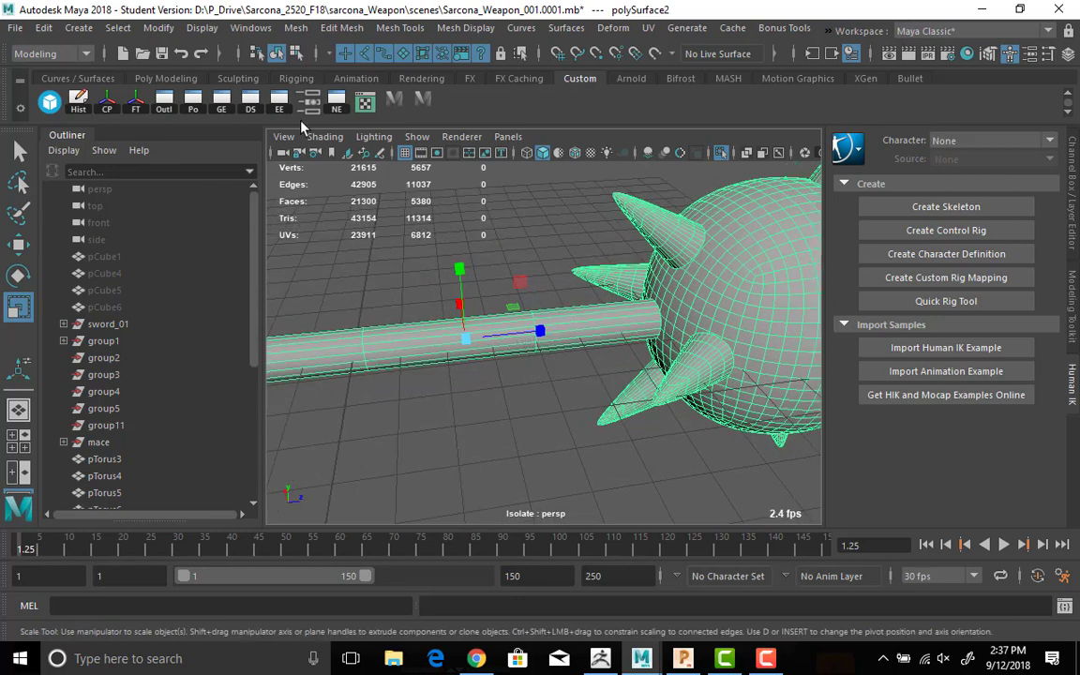
scroll(410, 278, down, 5)
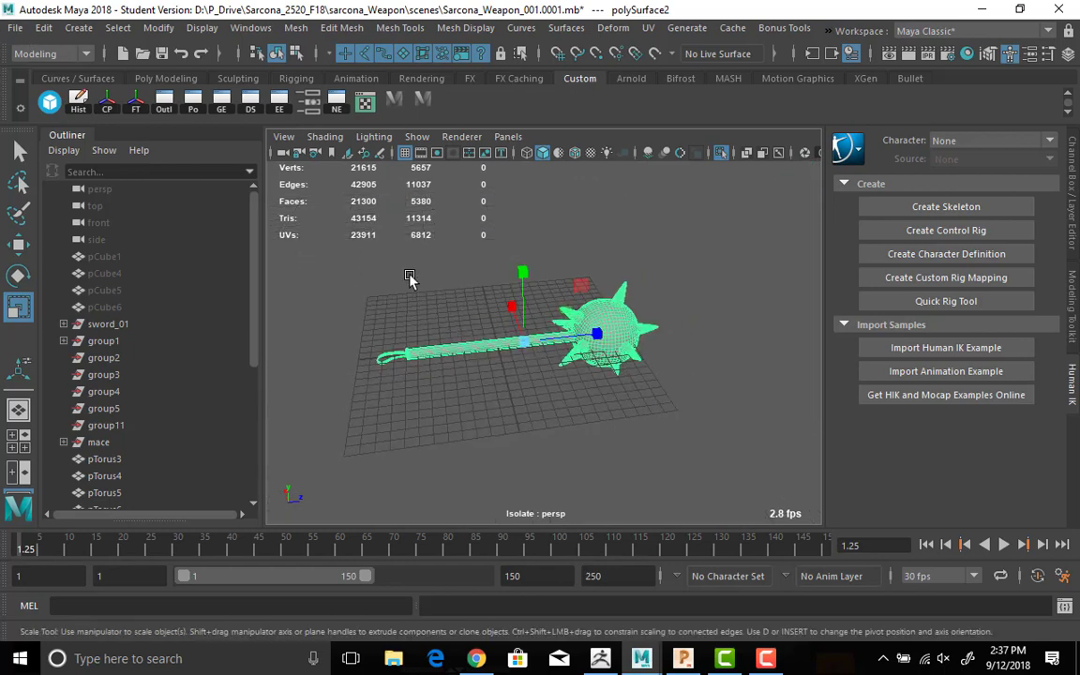
Measure the mace's overall length in the top view with the Distance Tool, from the strap's end to the outermost spike tip.
alt+drag(410, 279, 328, 249)
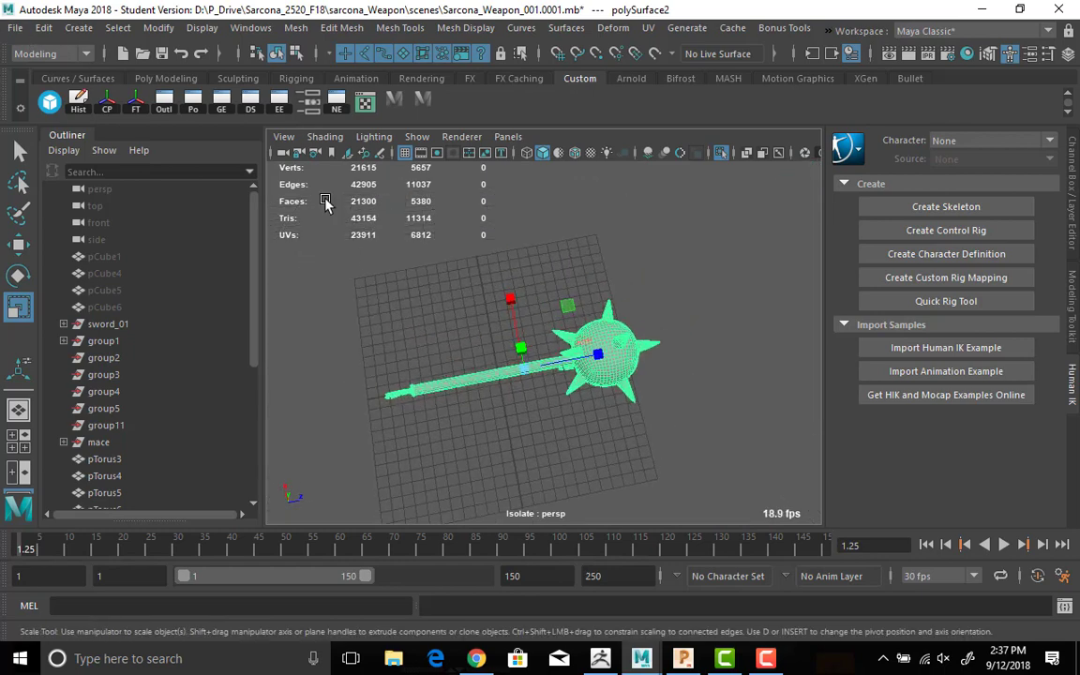
click(79, 27)
mouse_move(193, 306)
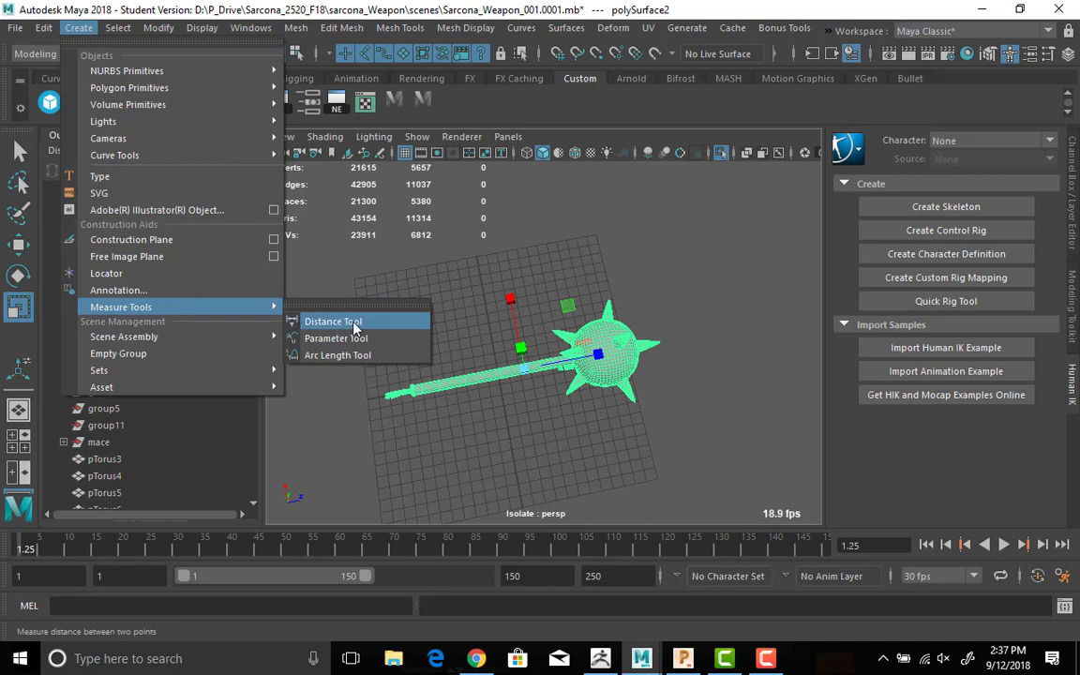
click(341, 326)
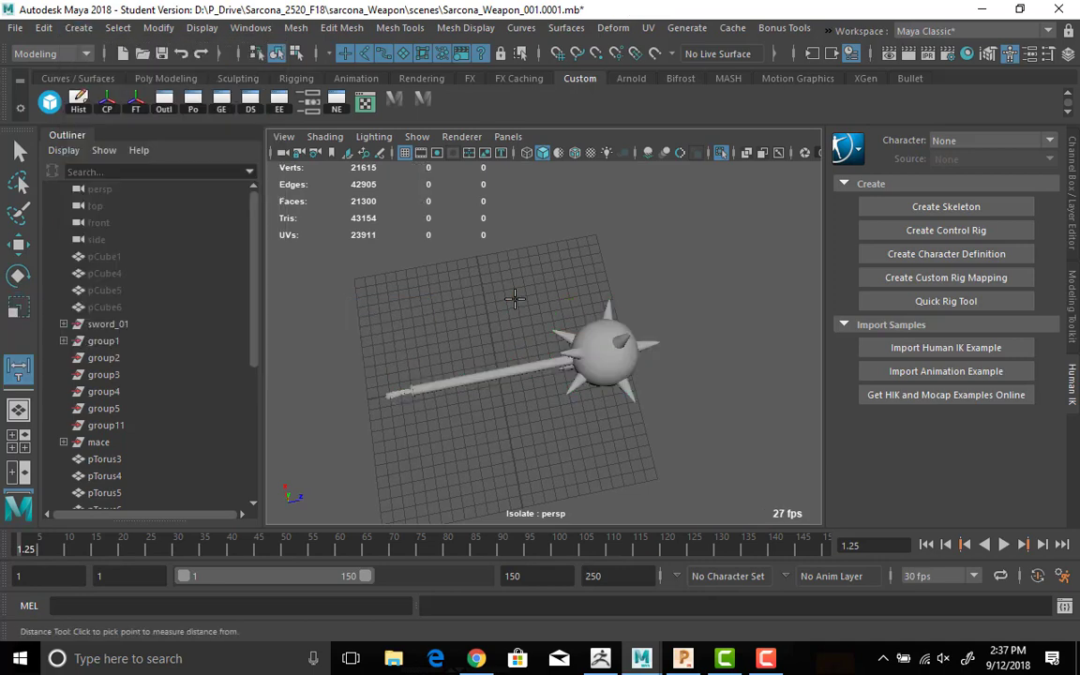
key(space)
drag(520, 283, 433, 279)
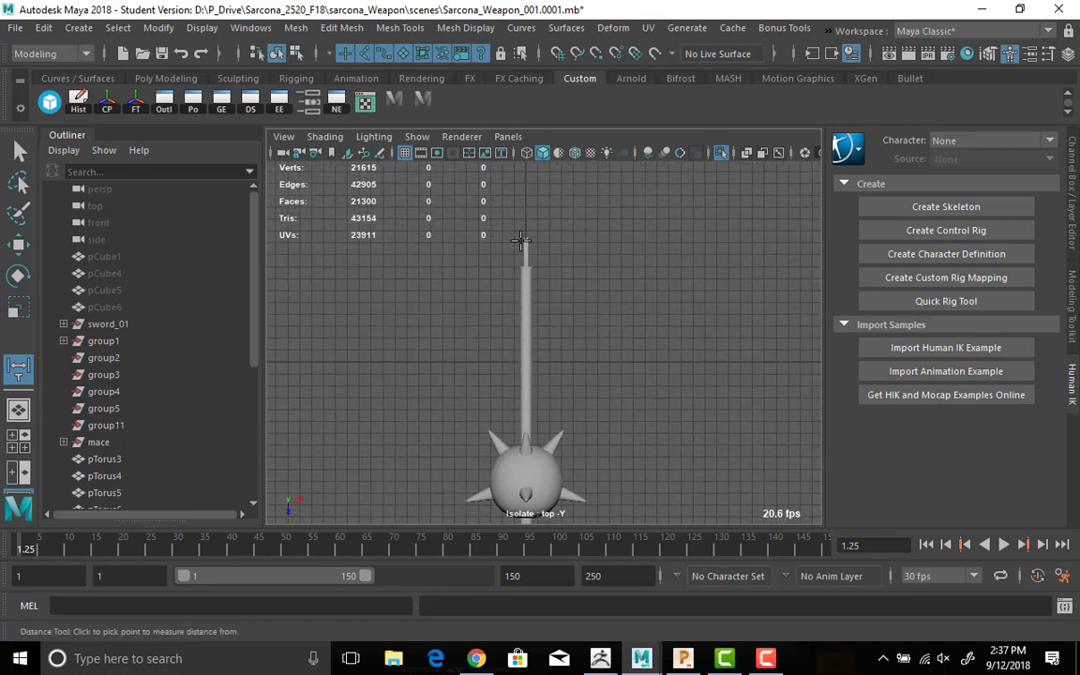
click(503, 219)
alt+middle_drag(527, 486, 518, 359)
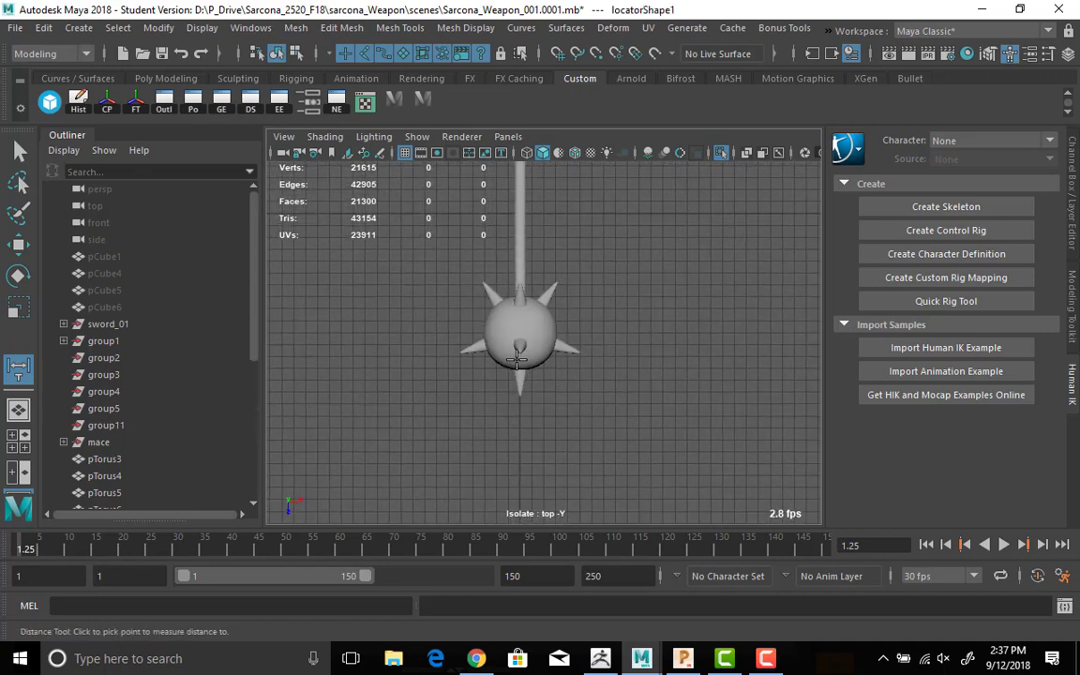
click(521, 401)
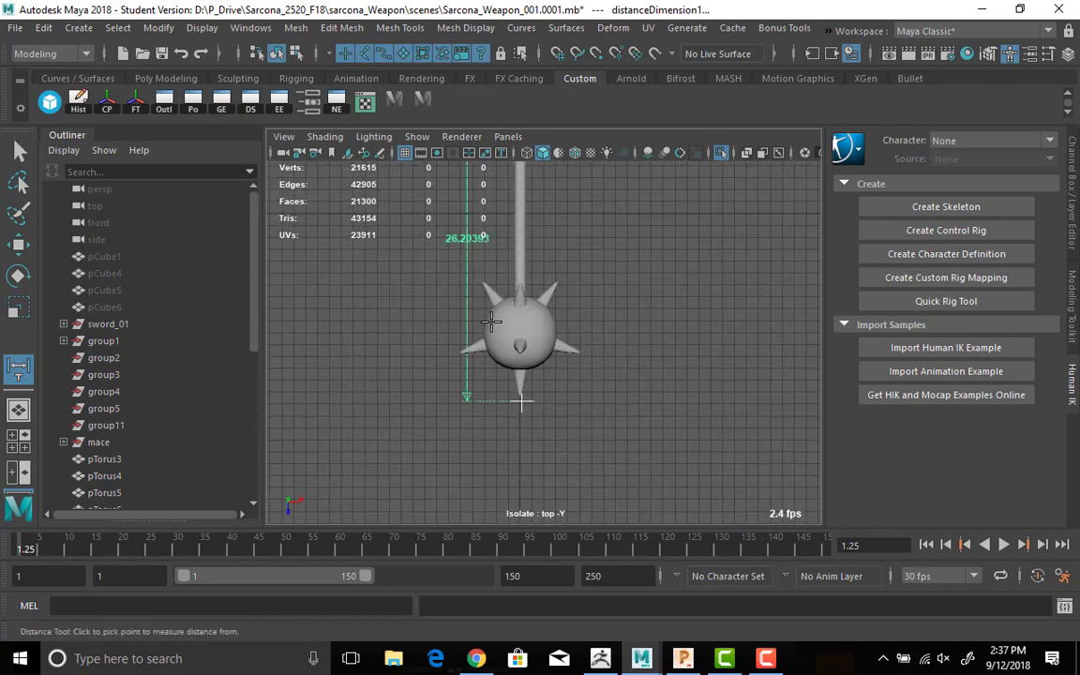
alt+middle_drag(455, 238, 484, 323)
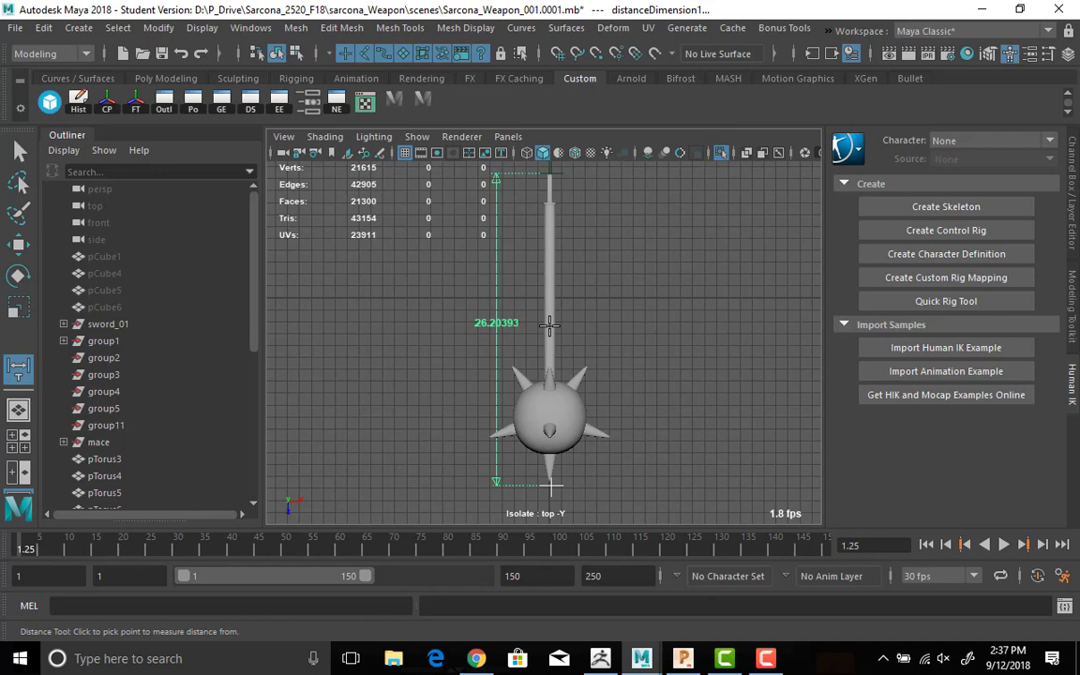
Place a distance dimension in the side view from the top edge of the strap loop's upper cord to a point above it.
key(space)
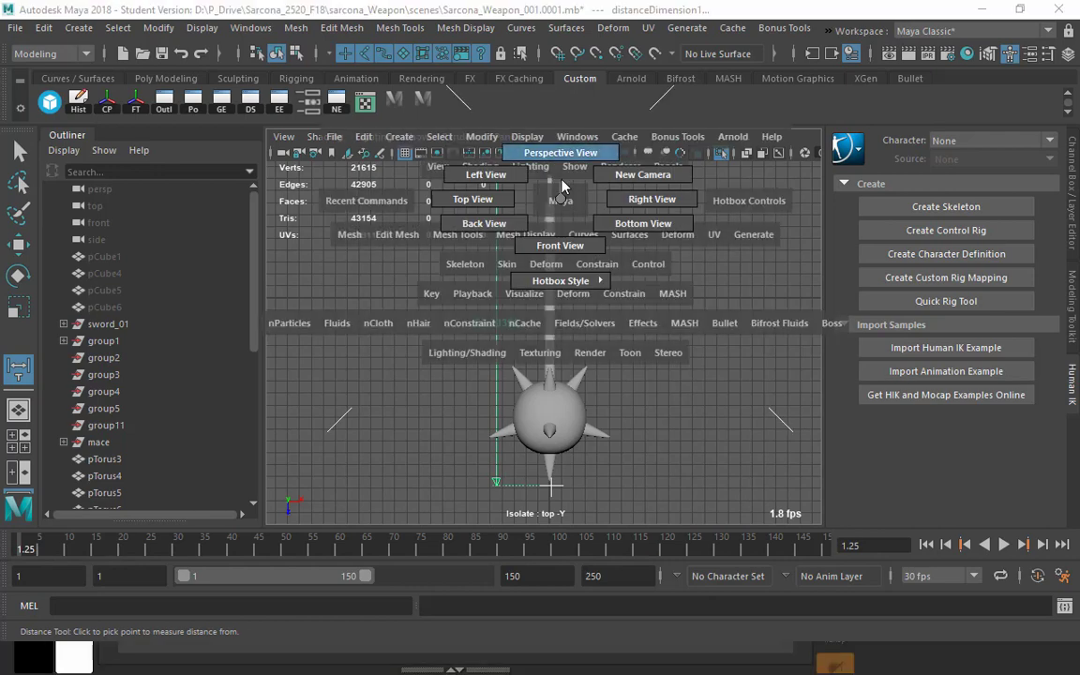
drag(562, 181, 562, 169)
alt+middle_drag(475, 336, 593, 293)
key(space)
drag(593, 294, 641, 295)
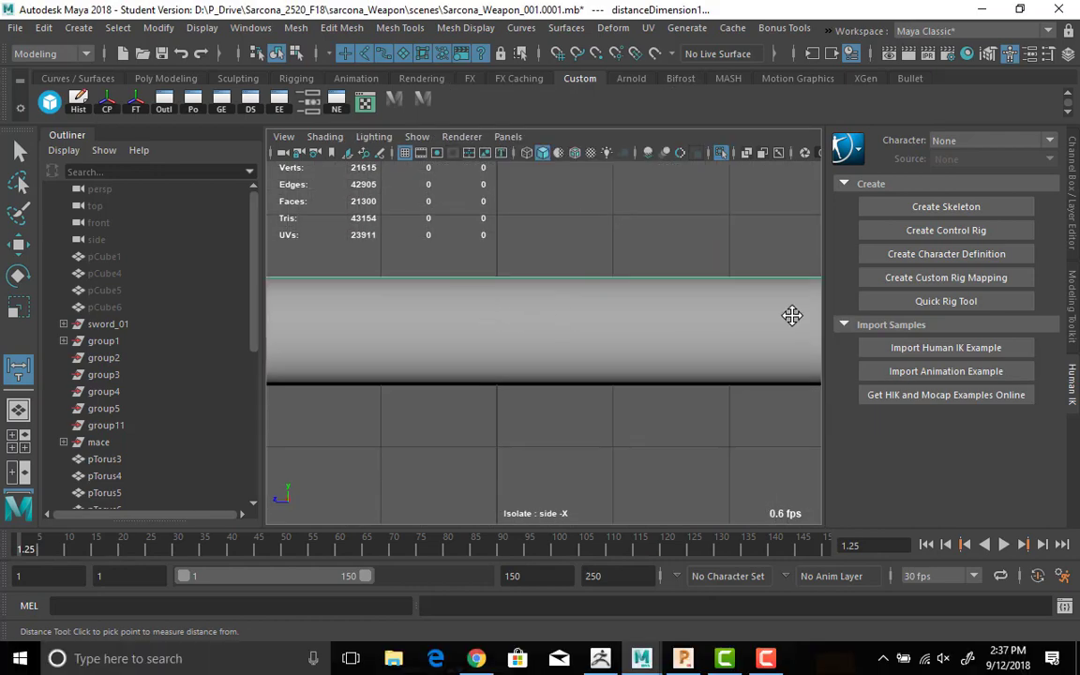
scroll(560, 313, down, 2)
scroll(773, 318, down, 2)
scroll(338, 270, down, 2)
scroll(594, 321, down, 2)
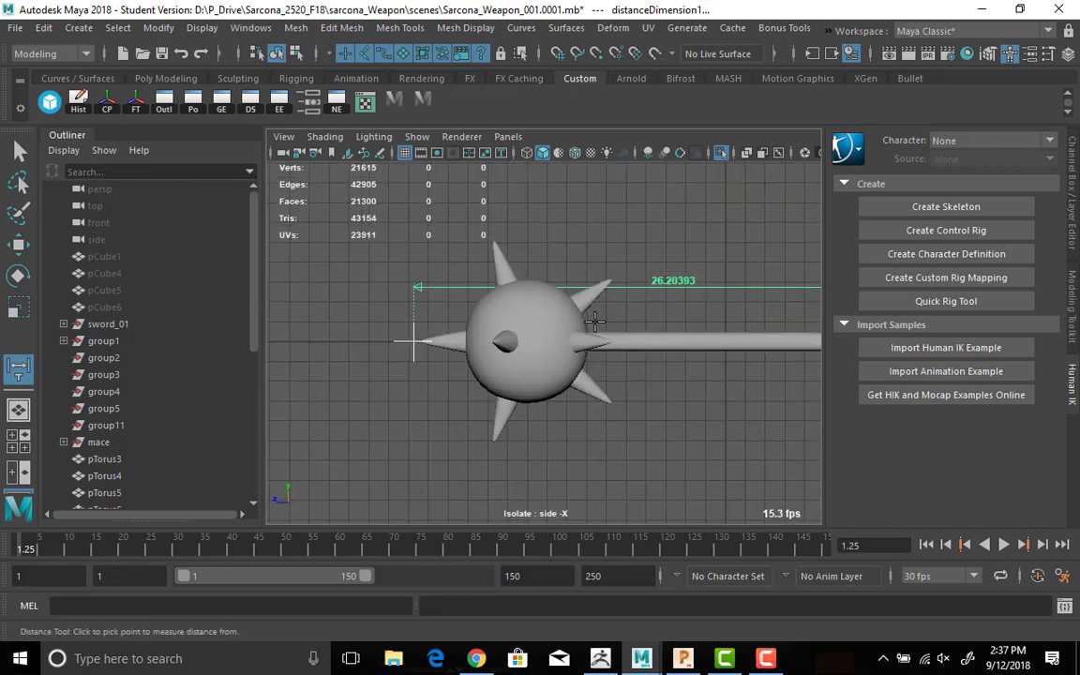
scroll(647, 314, up, 2)
scroll(530, 274, up, 5)
scroll(528, 278, up, 3)
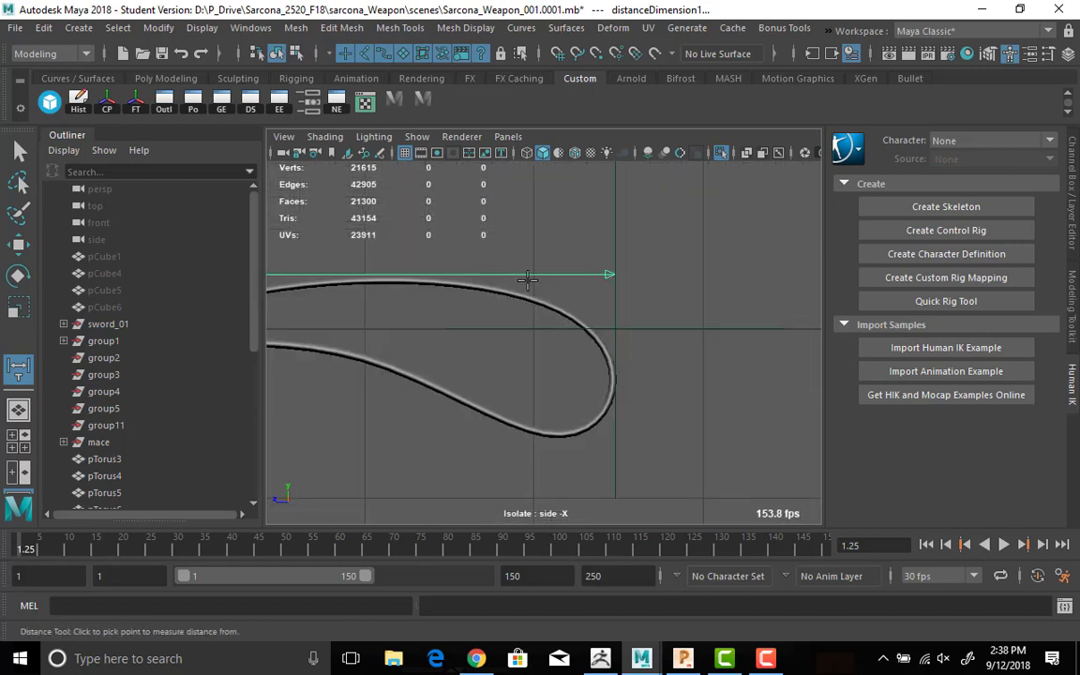
scroll(417, 299, up, 3)
scroll(788, 413, up, 3)
scroll(621, 301, up, 3)
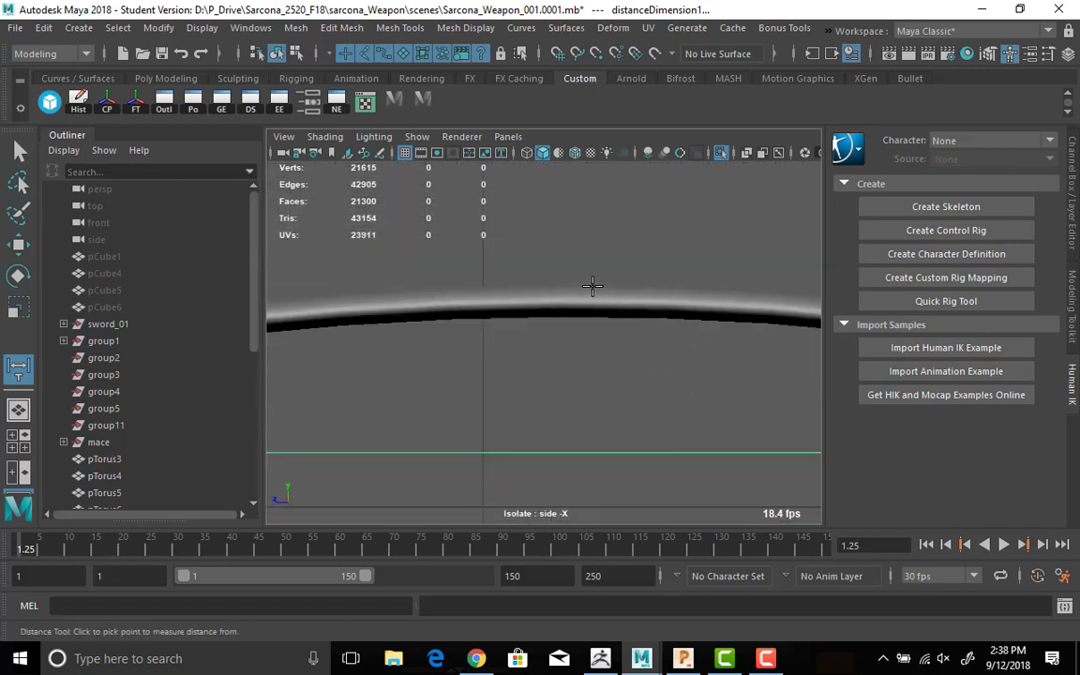
click(593, 286)
click(598, 321)
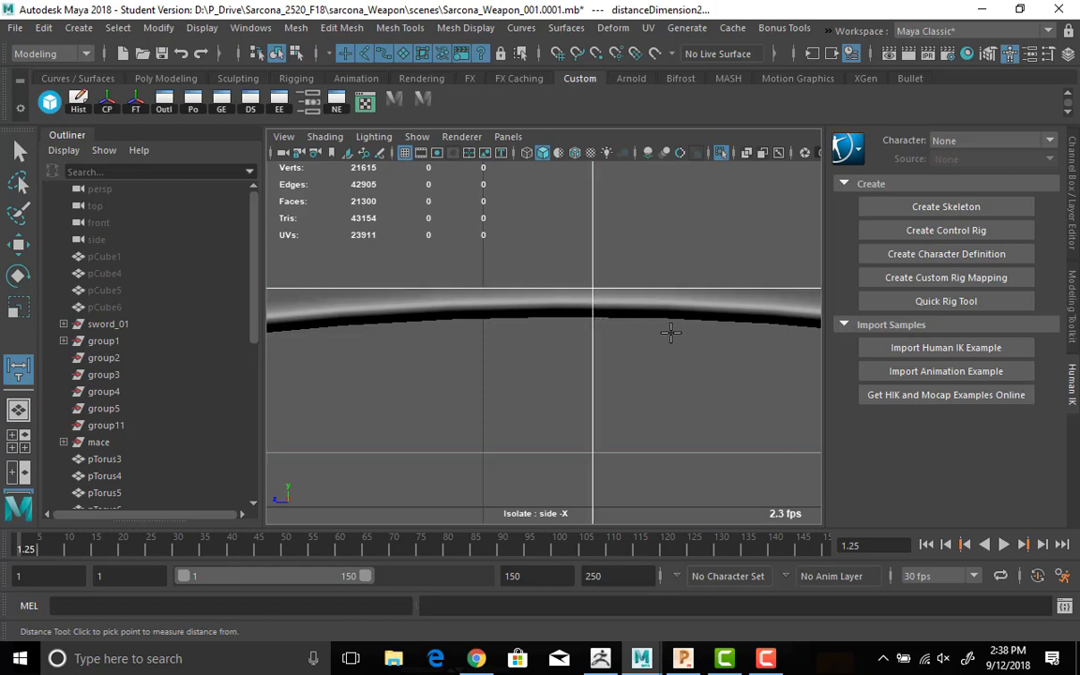
click(624, 319)
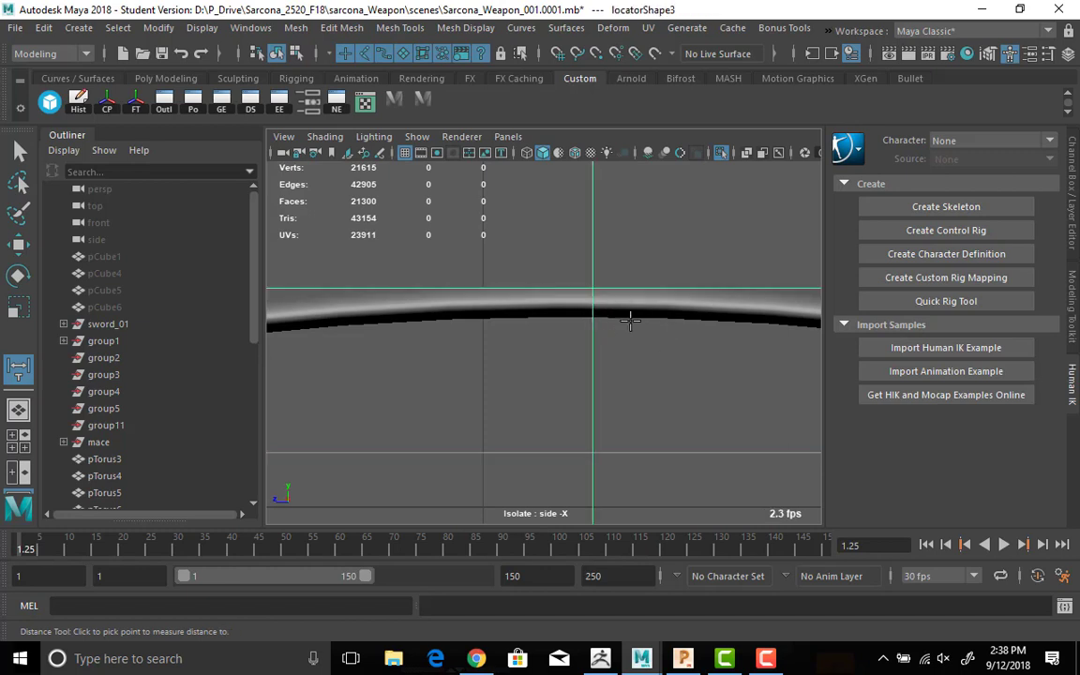
scroll(630, 320, down, 5)
scroll(549, 343, up, 5)
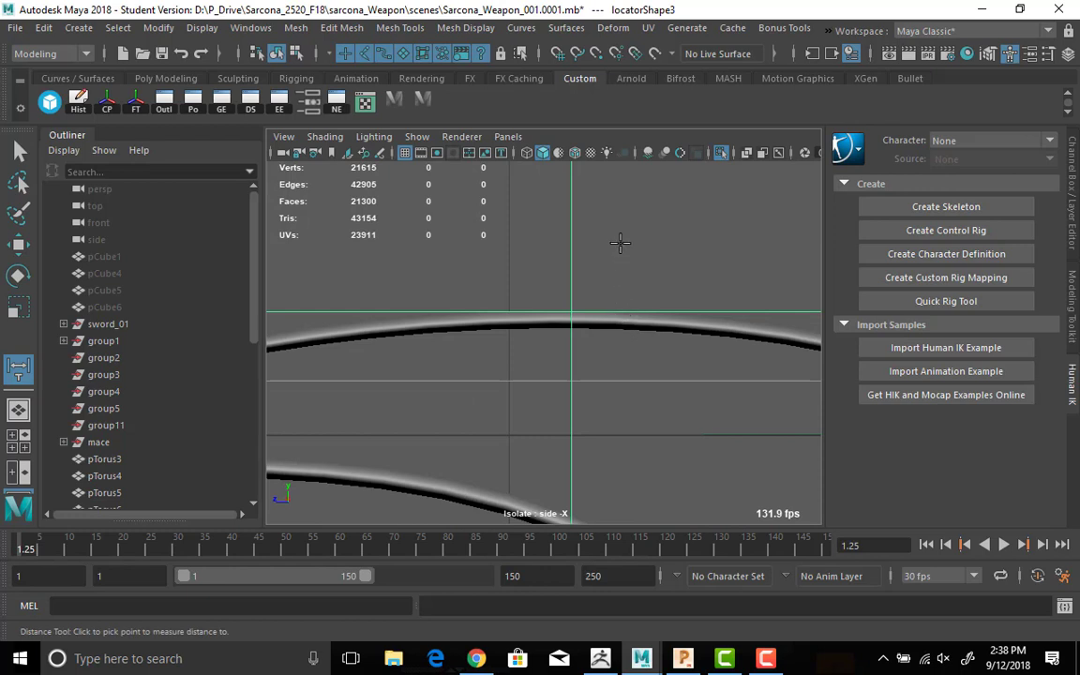
click(634, 197)
Move the new dimension's second locator onto the lower edge of the strap cord to measure the cord's thickness.
key(w)
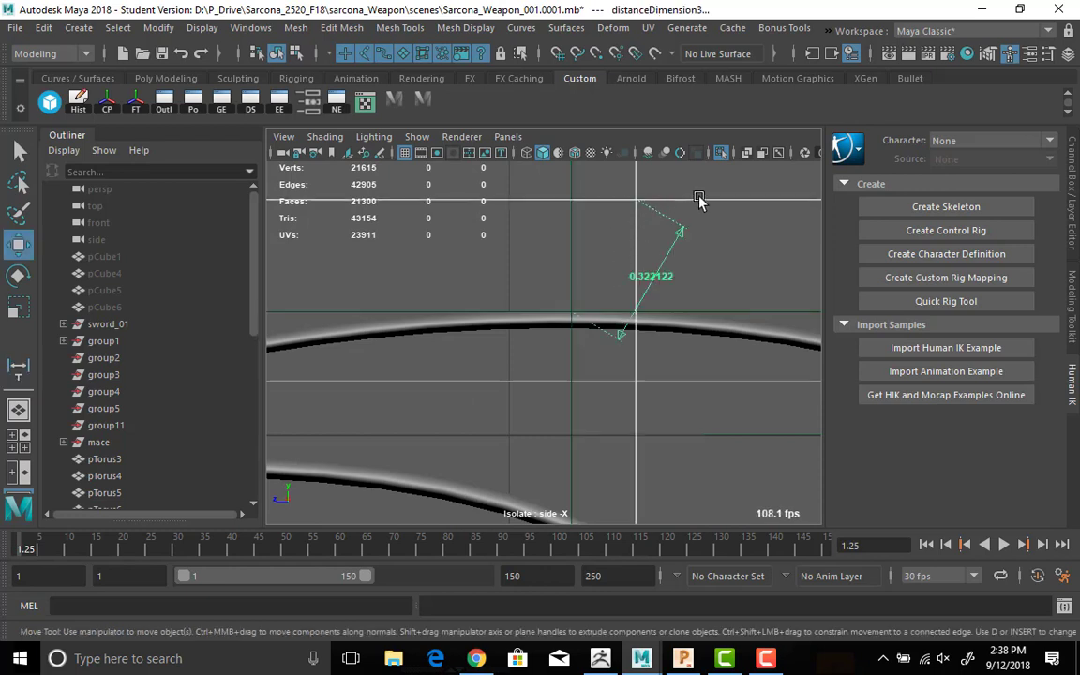
click(698, 200)
drag(637, 201, 575, 333)
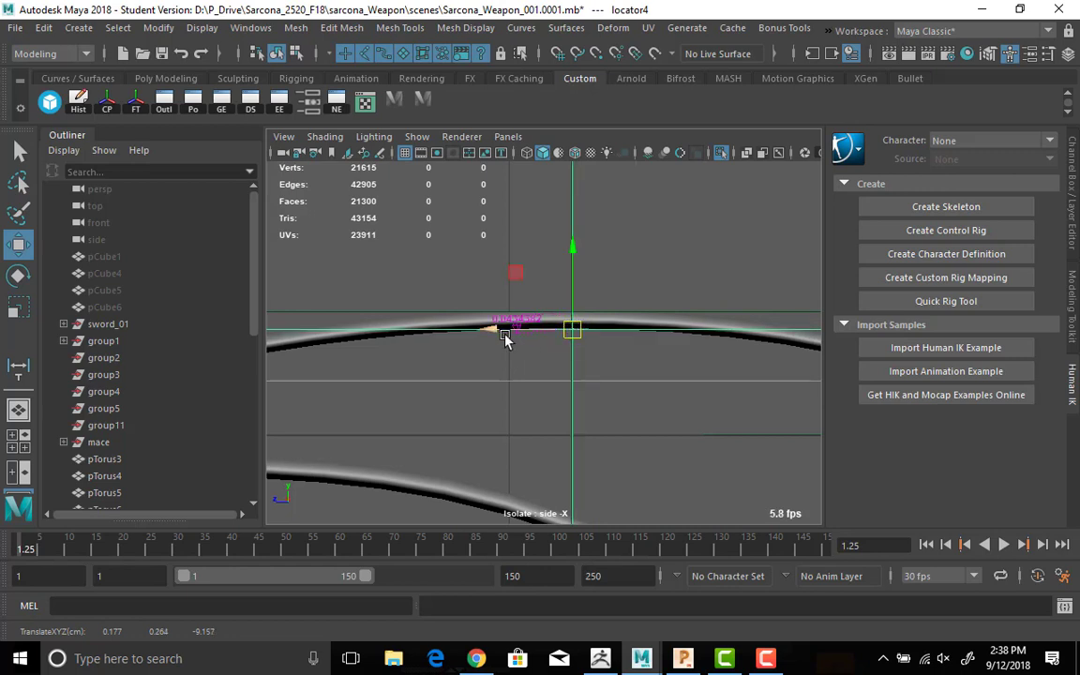
scroll(706, 352, up, 3)
drag(621, 302, 608, 318)
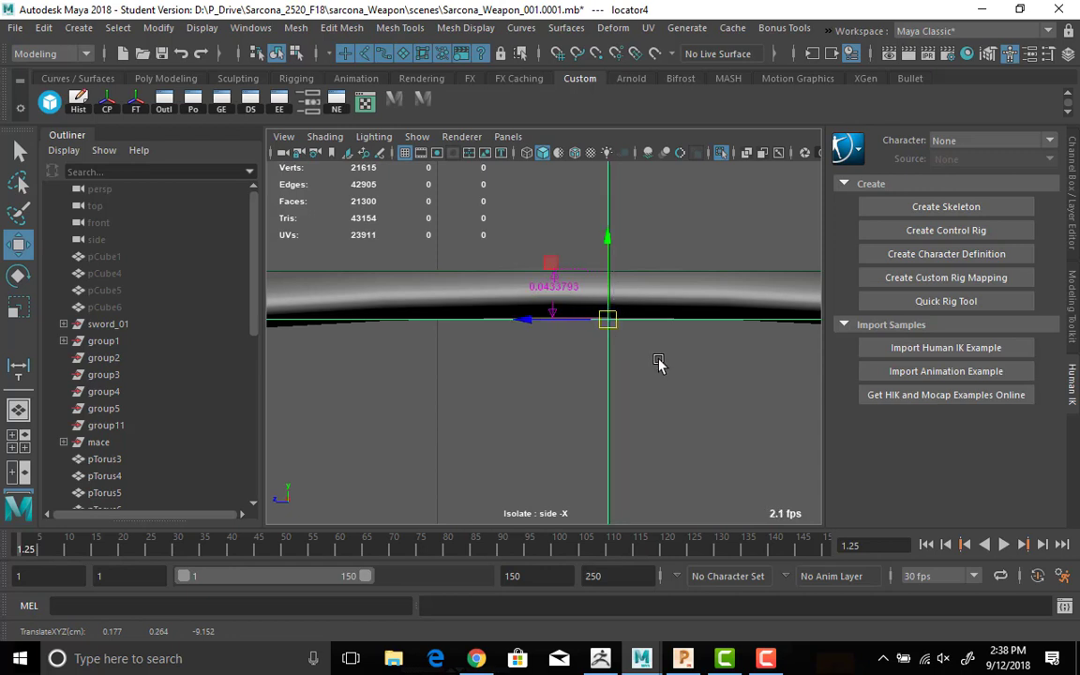
click(677, 385)
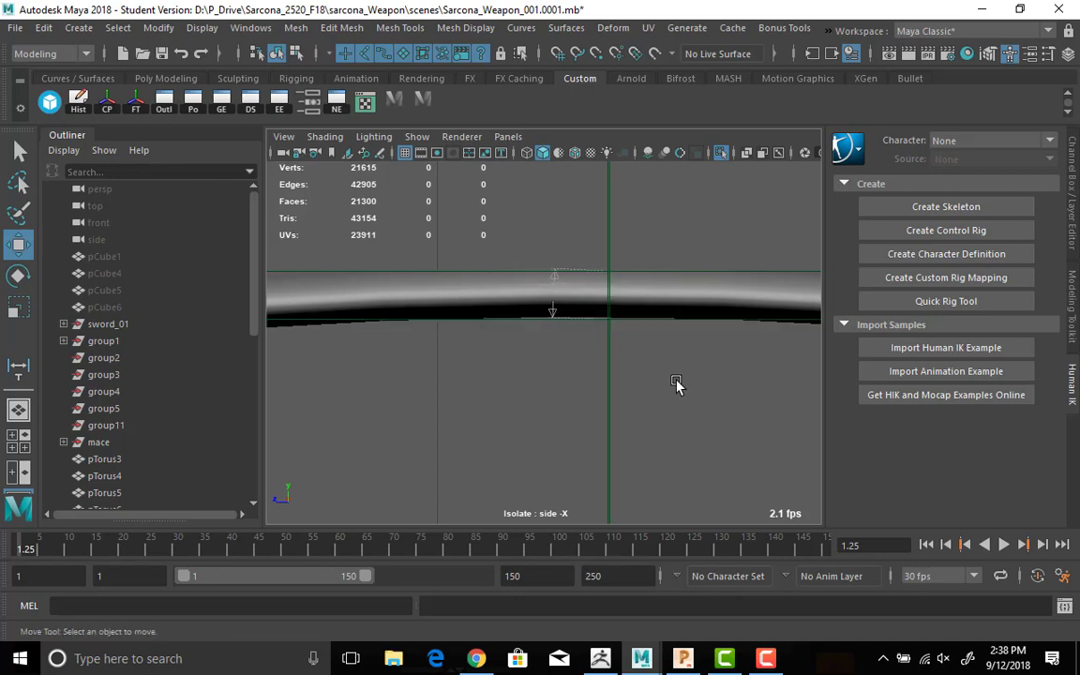
Select the merged mace in the perspective view and scale it down uniformly to about 8.4 units long.
scroll(677, 384, down, 5)
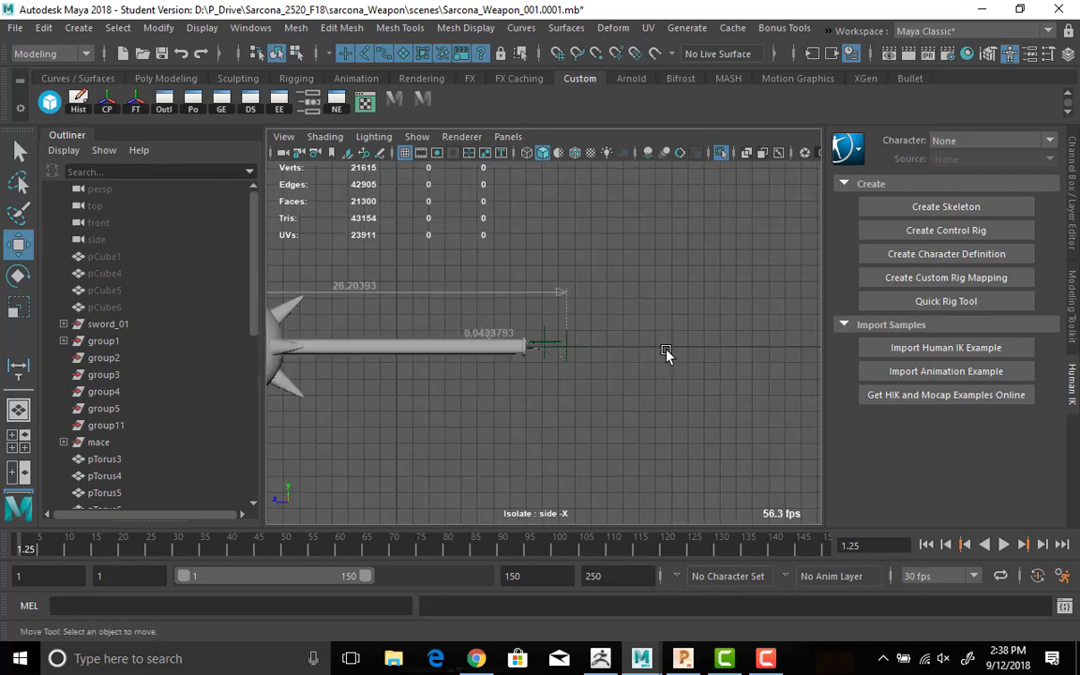
key(space)
drag(646, 291, 530, 317)
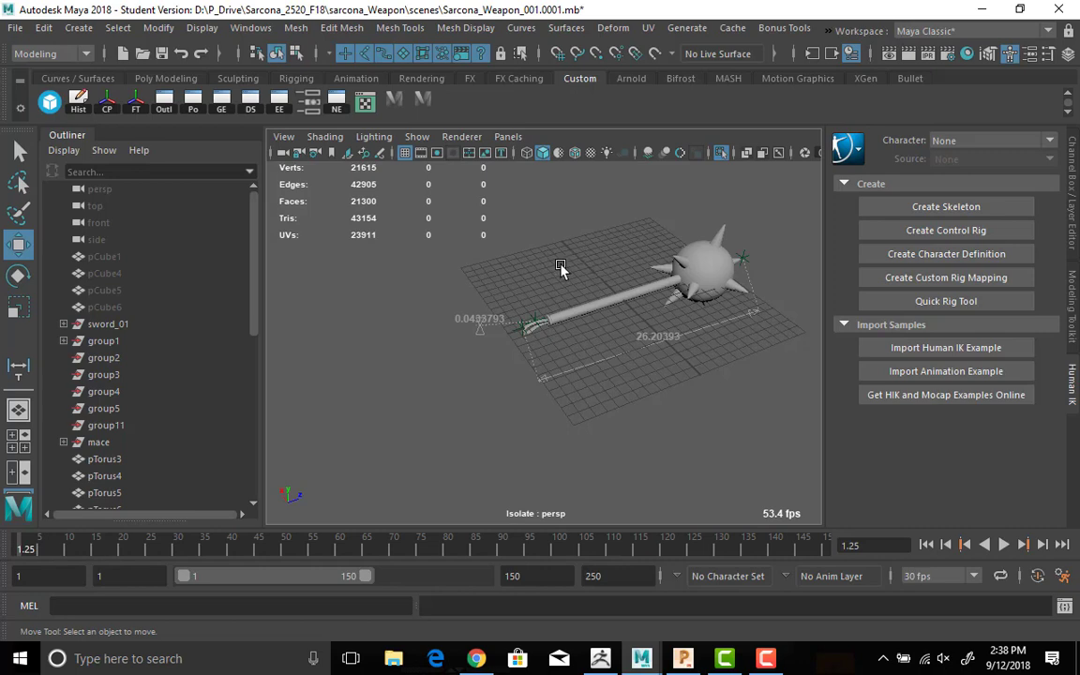
click(589, 309)
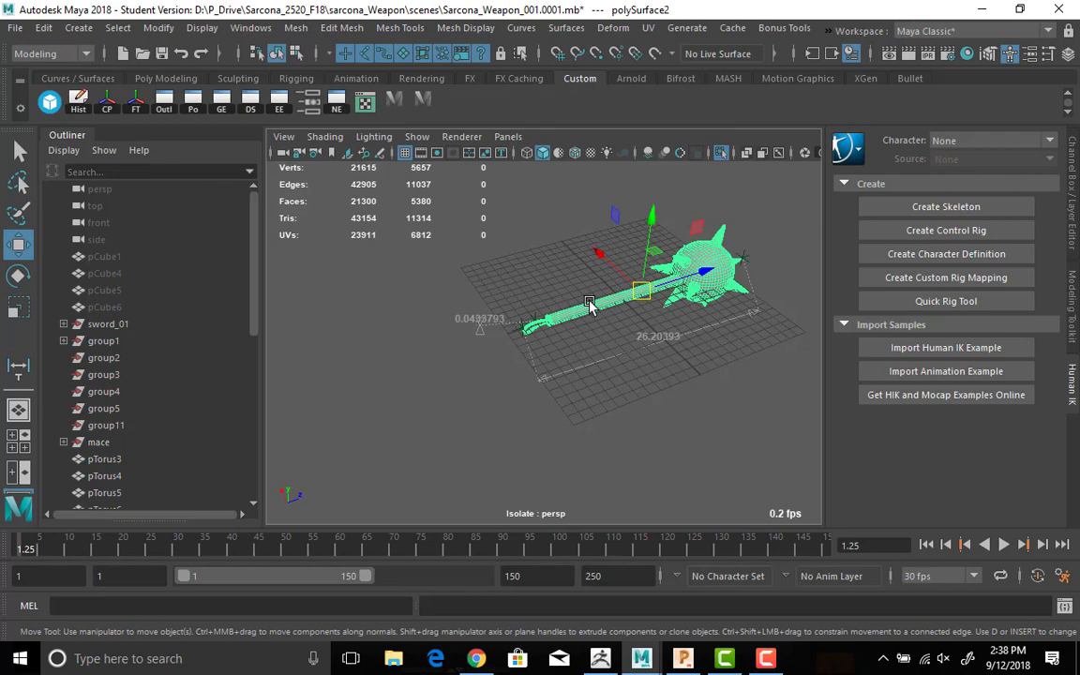
key(r)
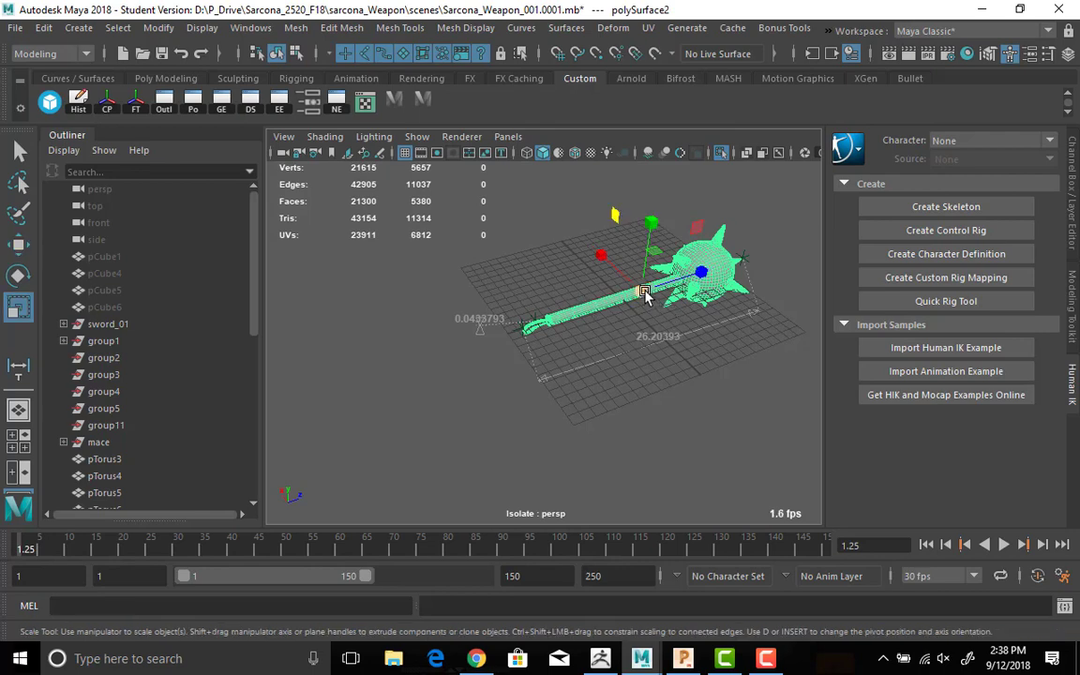
drag(642, 292, 582, 295)
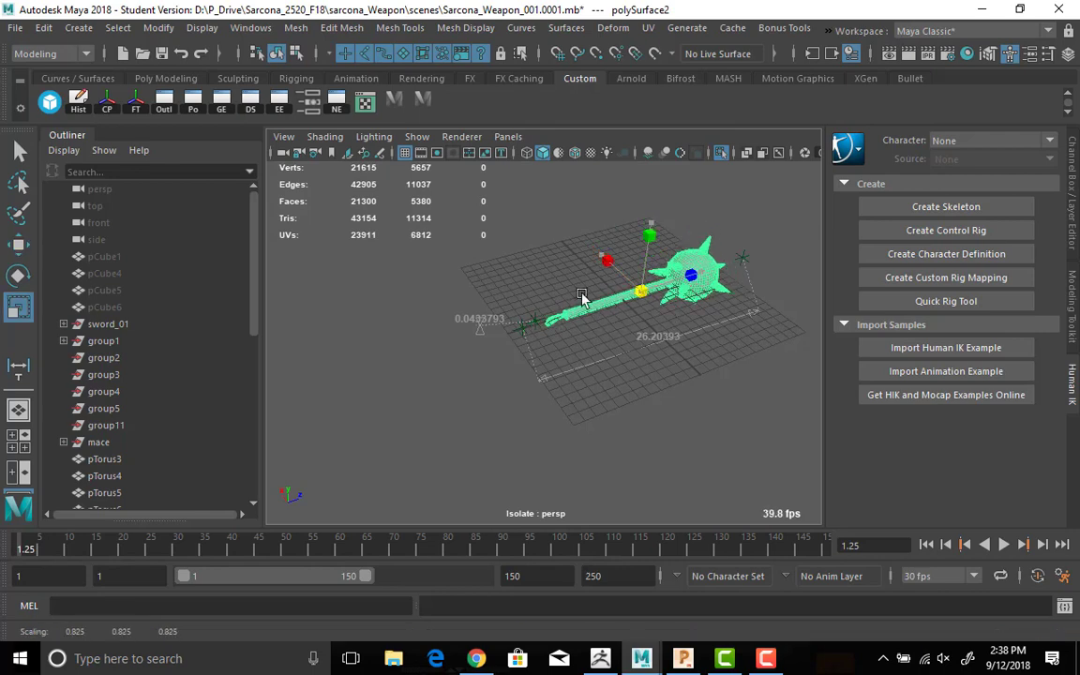
Move the length dimension's two locators to the scaled mace's strap end and outermost spike tip to measure its new length.
click(521, 328)
scroll(562, 349, up, 2)
key(w)
drag(566, 308, 667, 290)
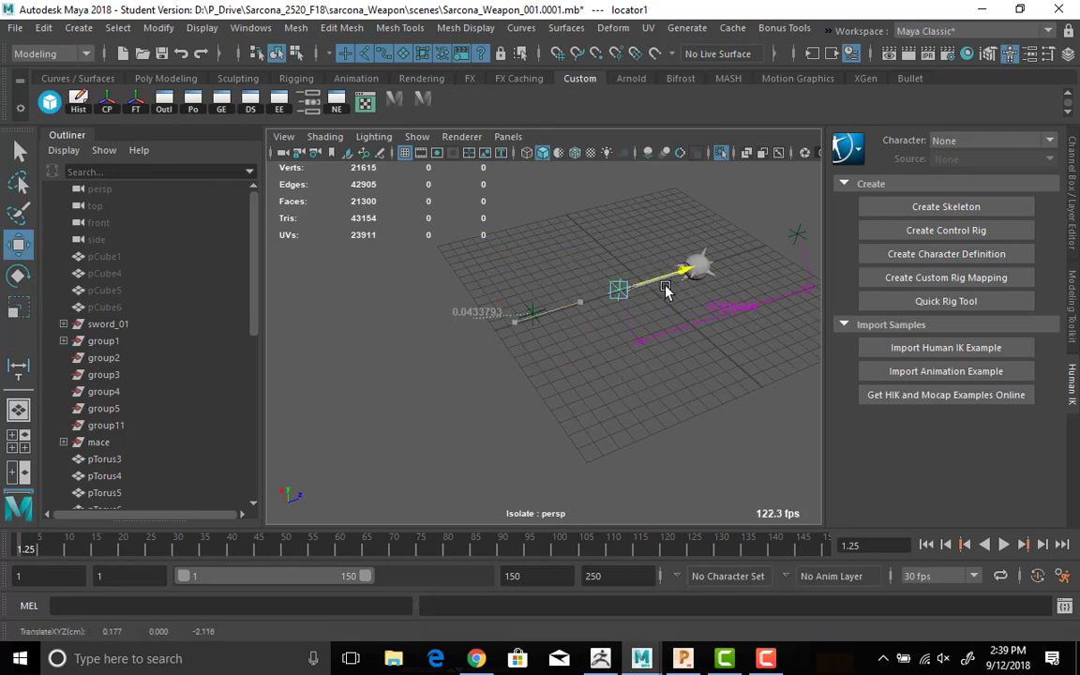
click(798, 233)
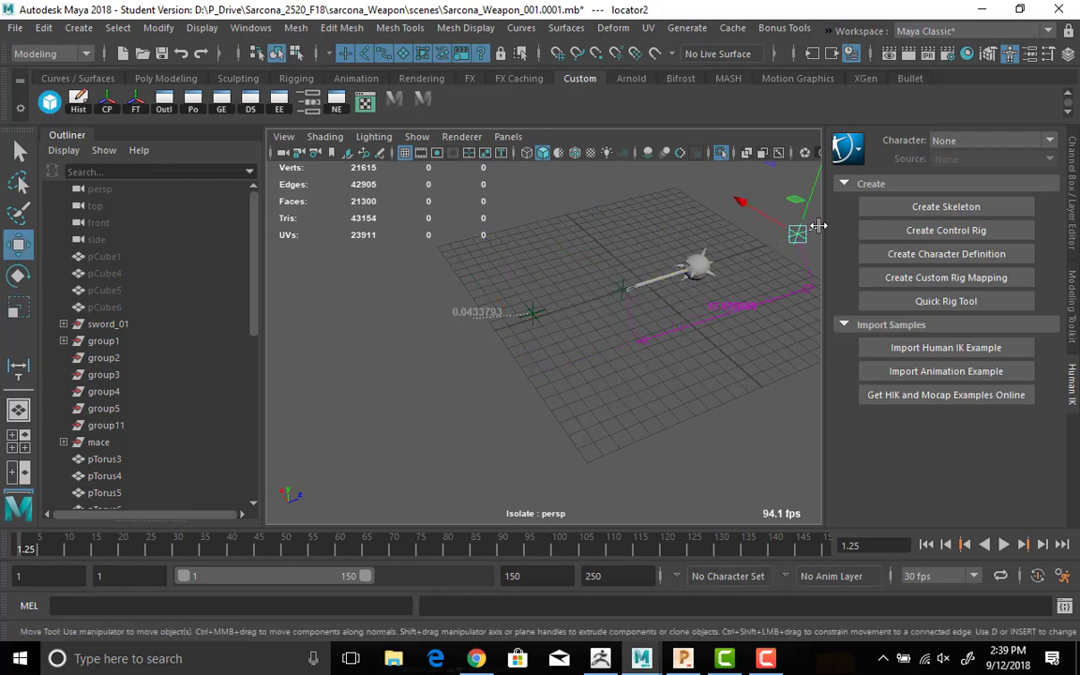
drag(807, 231, 668, 255)
scroll(668, 255, up, 6)
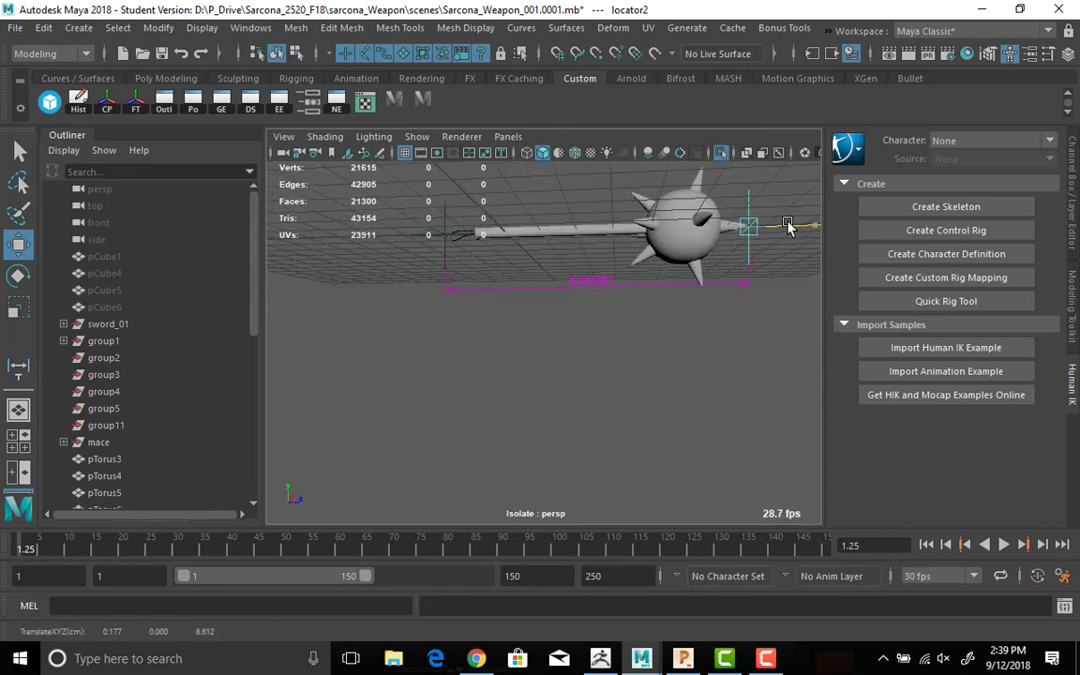
alt+drag(658, 296, 434, 294)
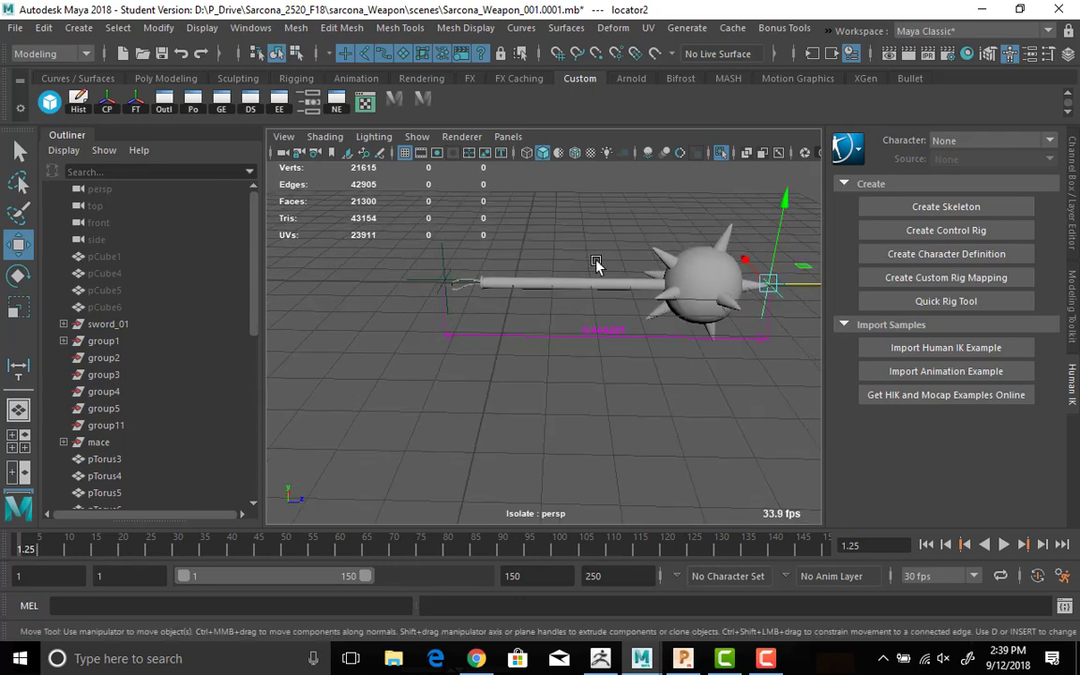
Select the scaled mace mesh and send it to Print Studio.
click(671, 273)
click(15, 27)
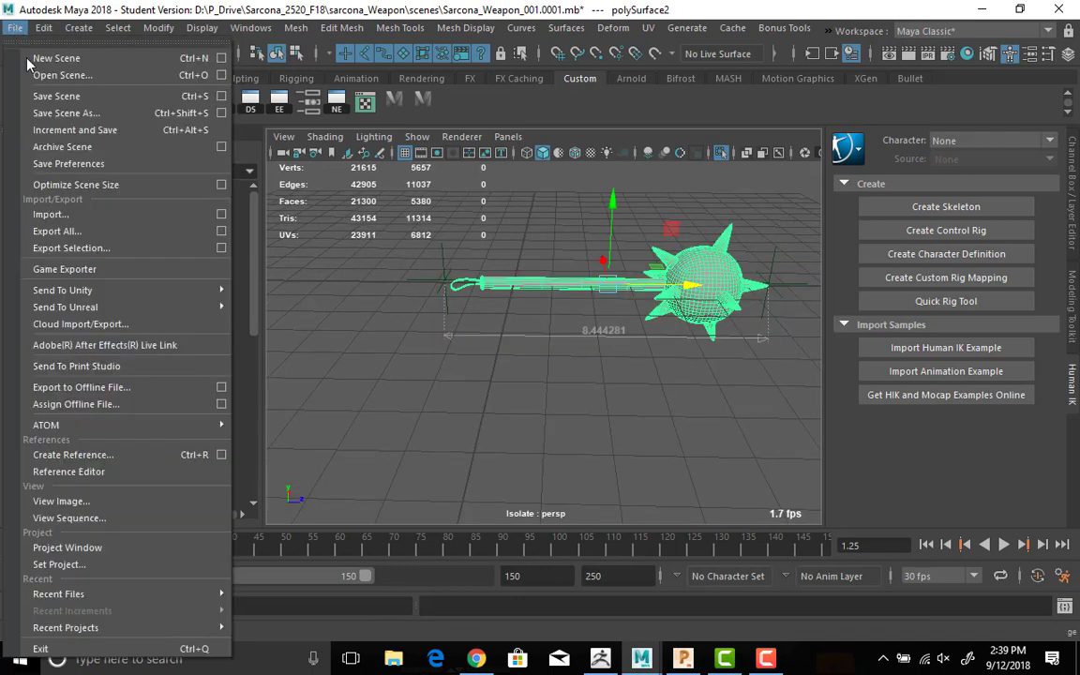
click(111, 368)
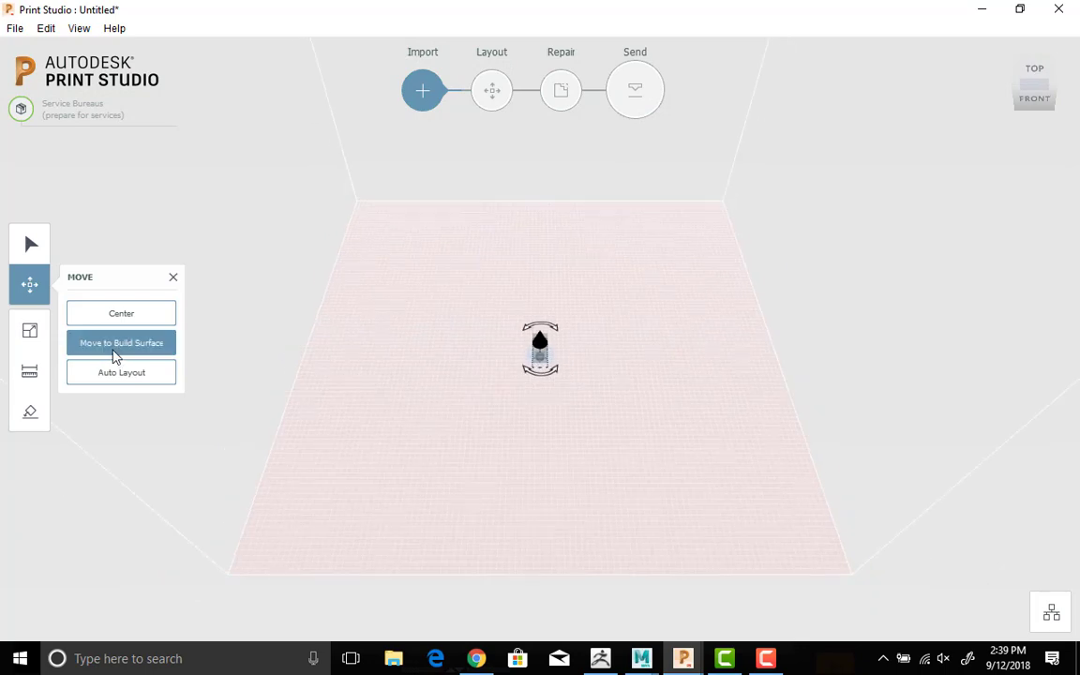
Center the mace on the Print Studio build surface and inspect its placement from the side.
click(115, 315)
right_drag(563, 343, 282, 334)
scroll(542, 337, up, 10)
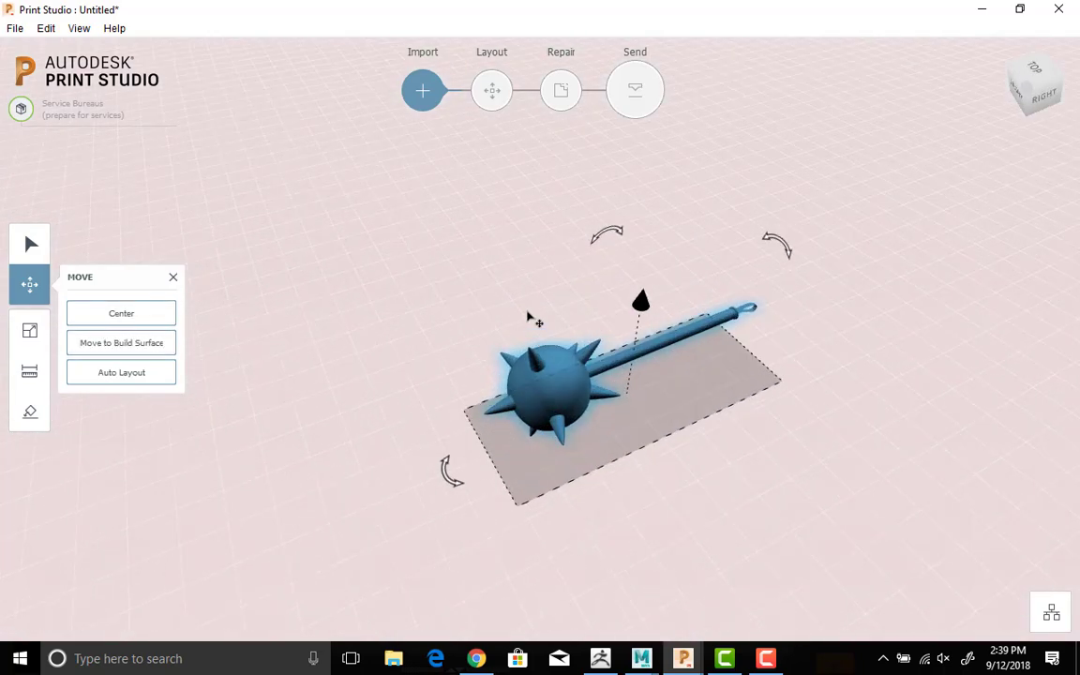
right_drag(533, 316, 342, 217)
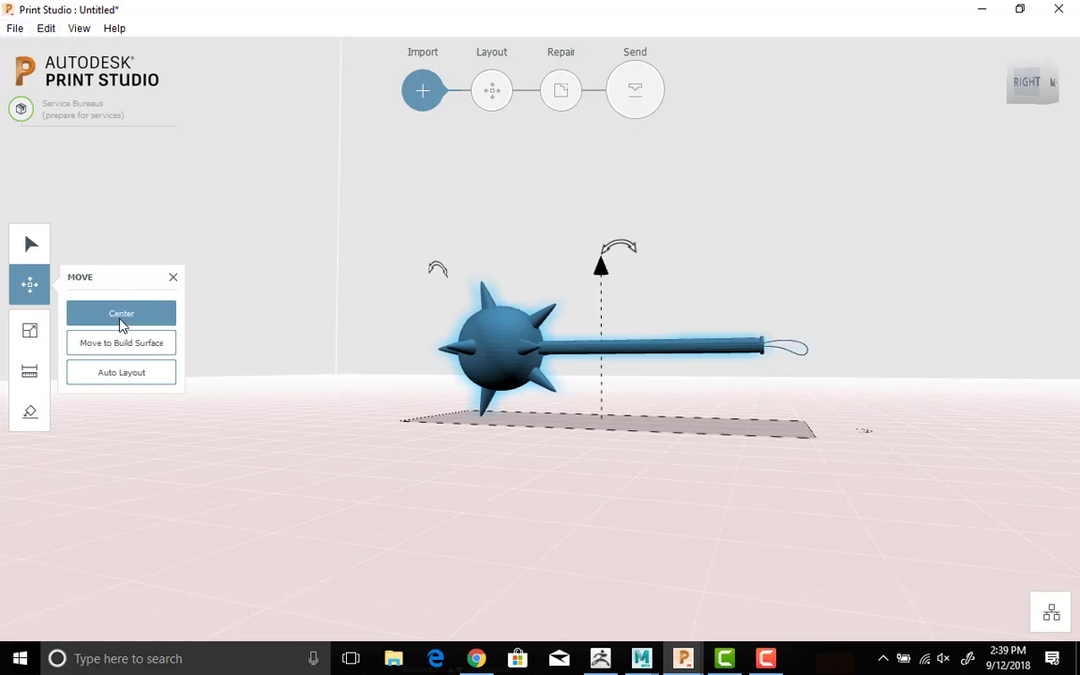
Save the mace from Print Studio to the Desktop as an STL ASCII file named Weapon.
click(14, 26)
click(70, 167)
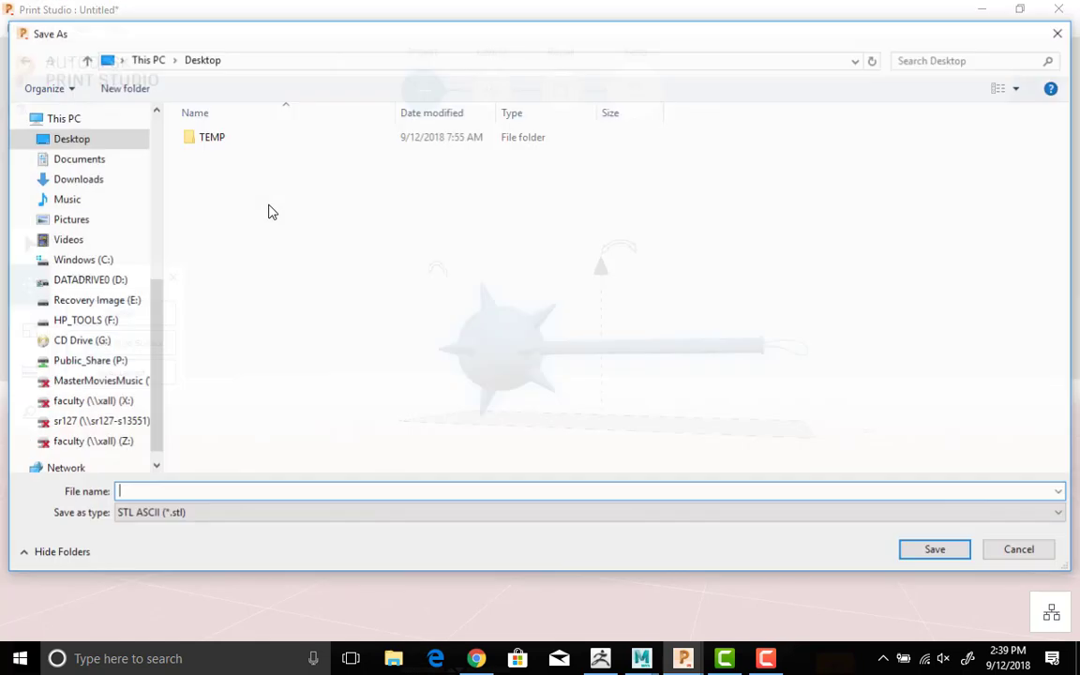
click(249, 512)
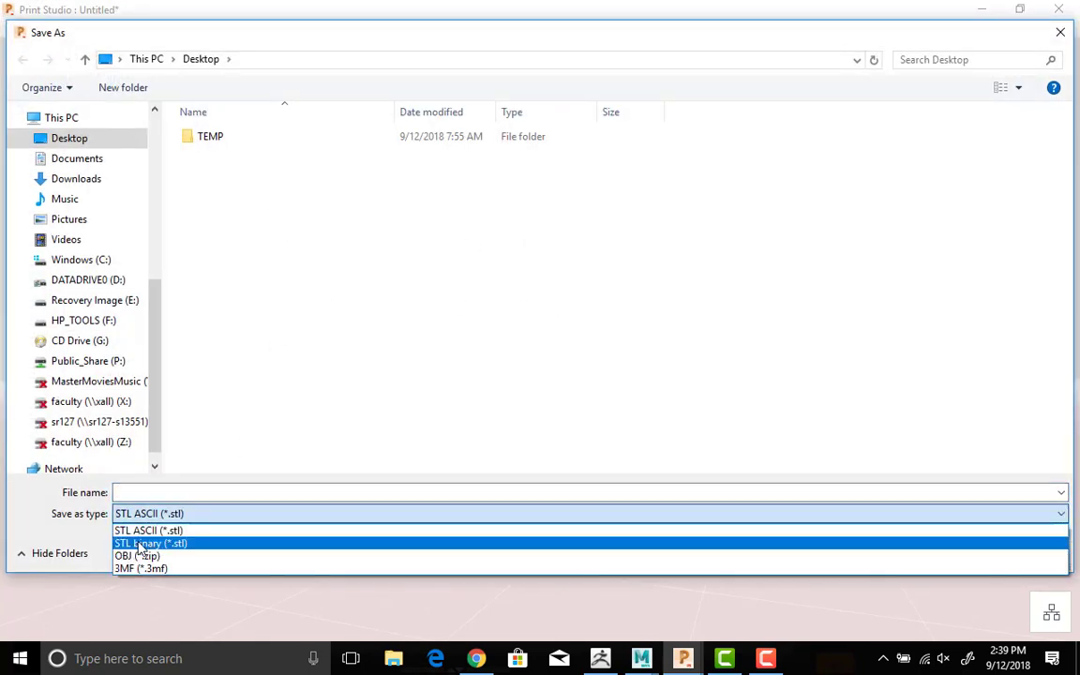
click(155, 530)
click(163, 492)
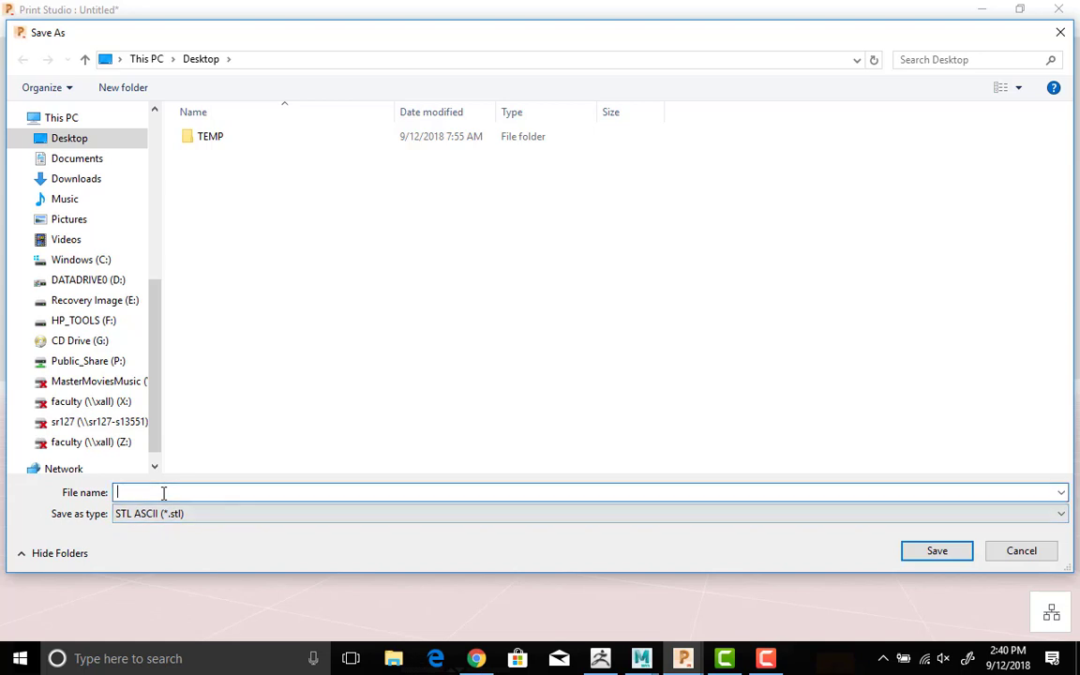
text(Weapon)
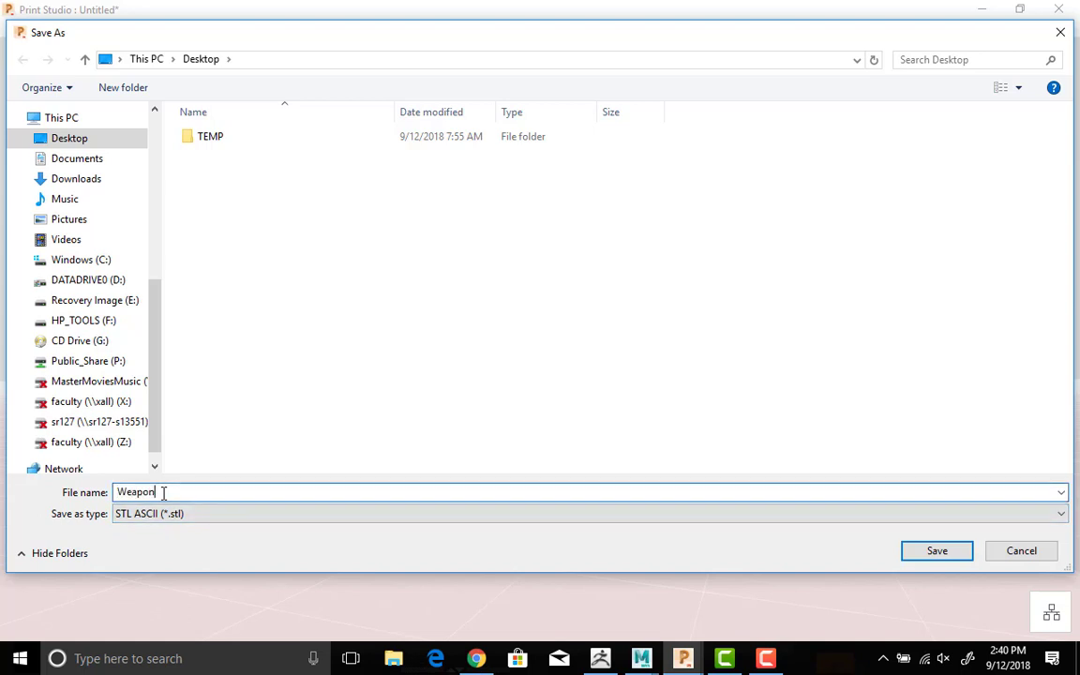
key(Return)
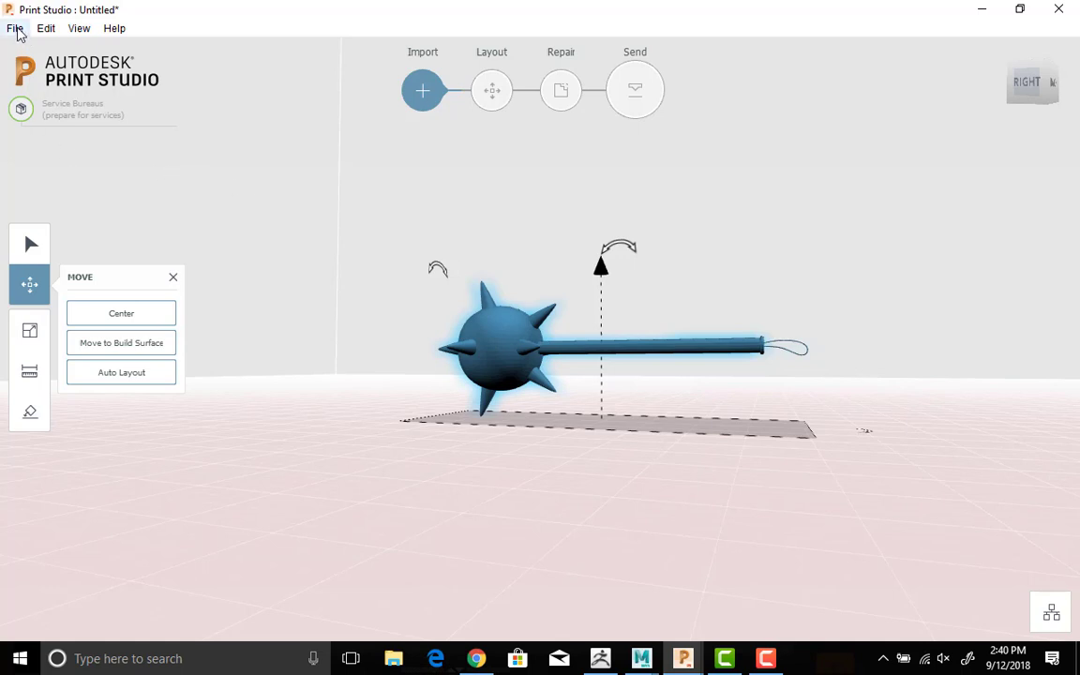
Switch to Maya and save the scaled mace scene as the next incremental version, 0002.
mouse_move(647, 658)
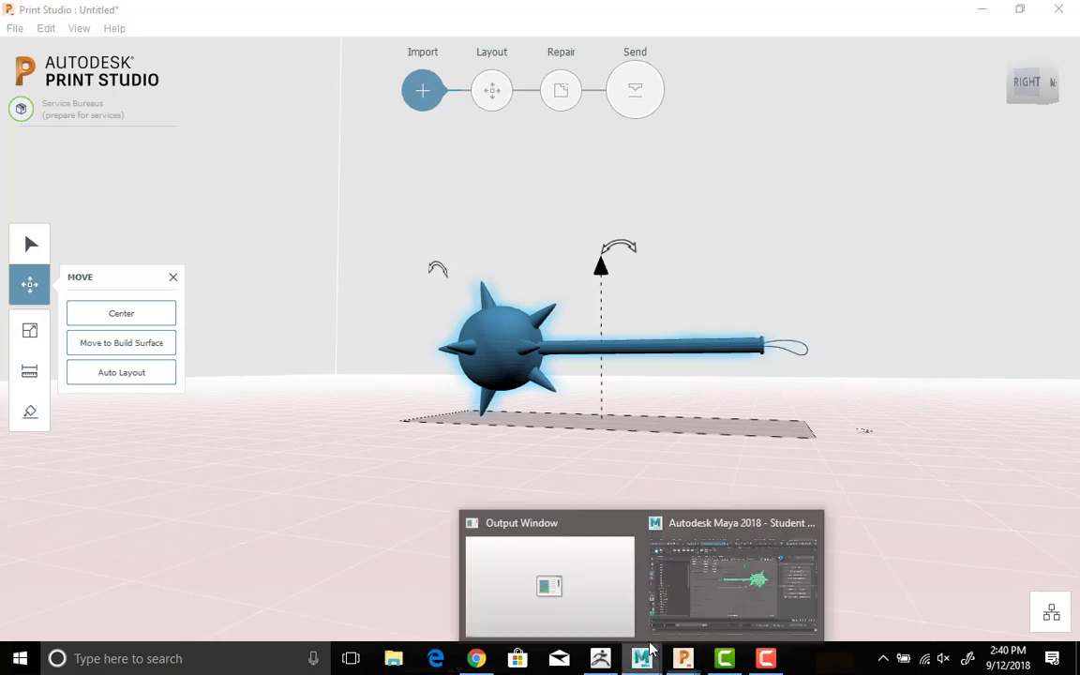
click(697, 586)
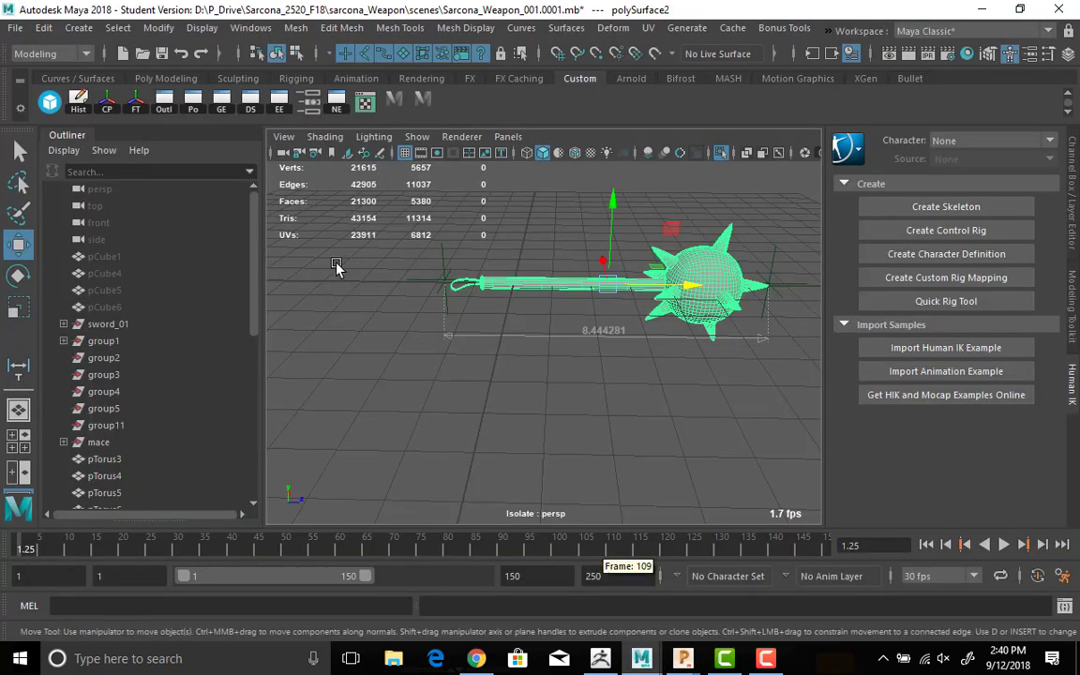
click(15, 28)
click(90, 133)
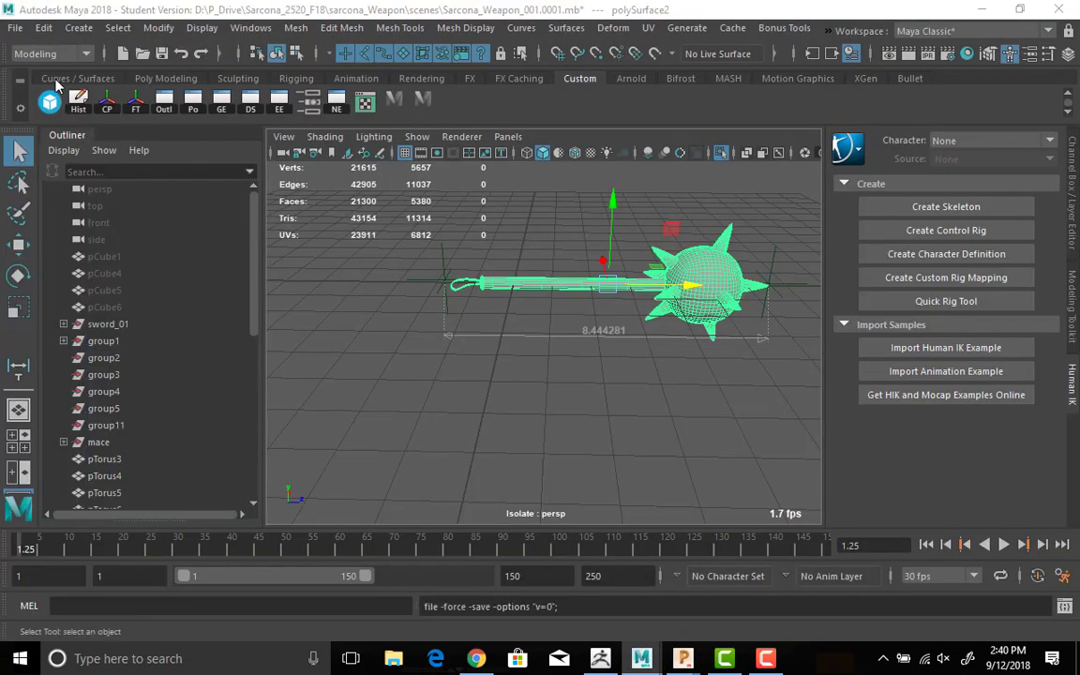
key(Return)
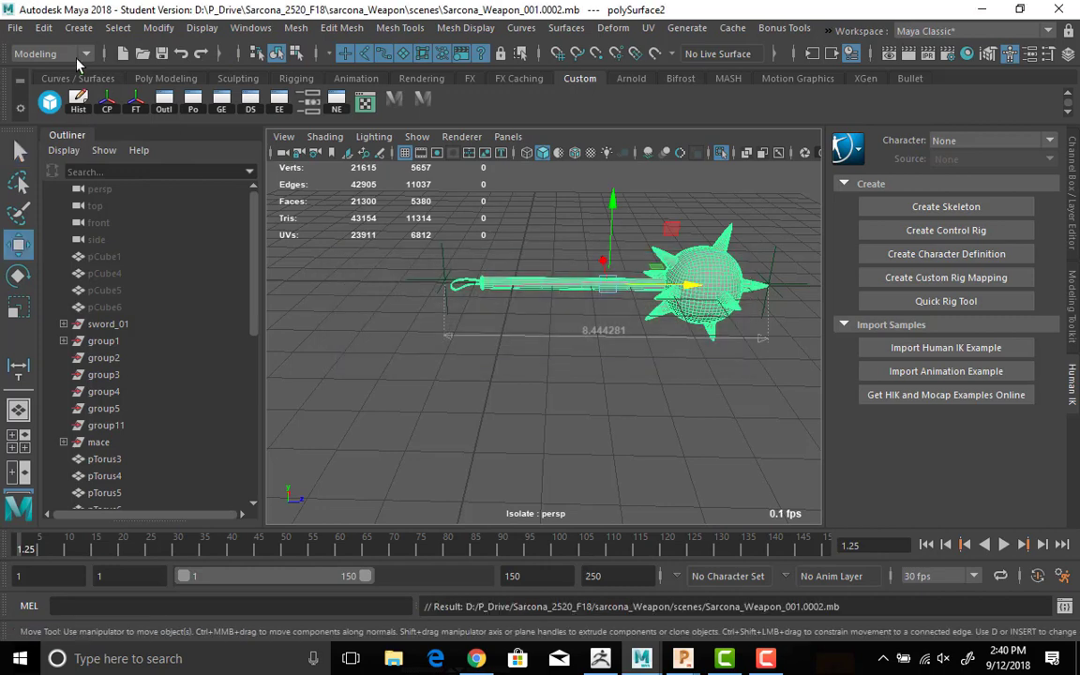
click(15, 28)
mouse_move(223, 594)
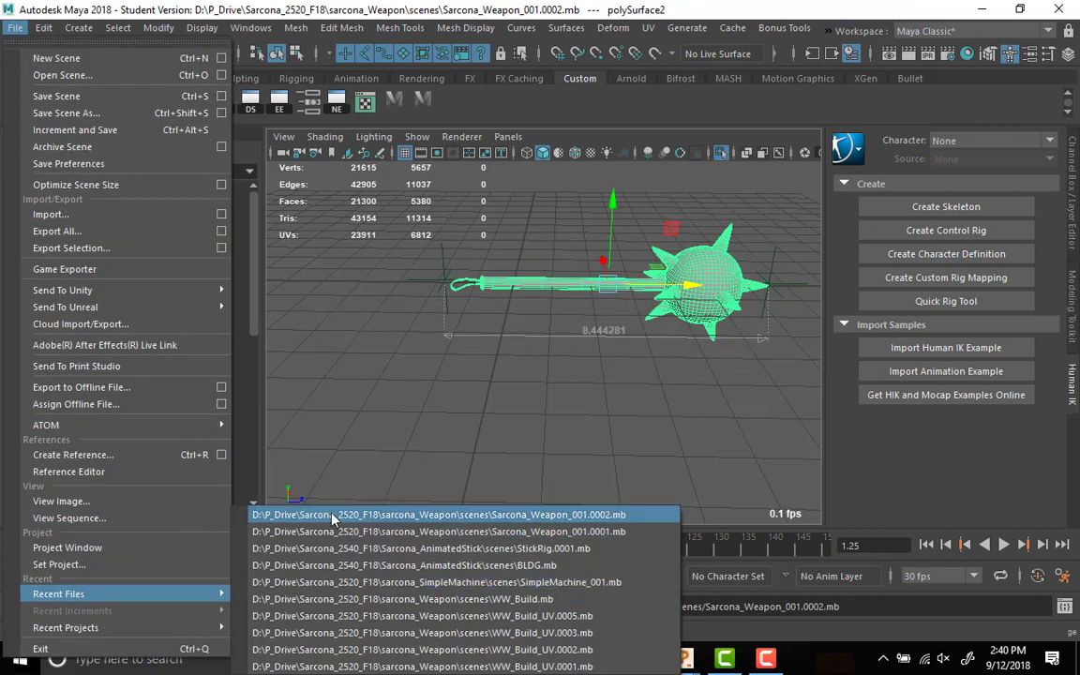
click(333, 515)
click(497, 345)
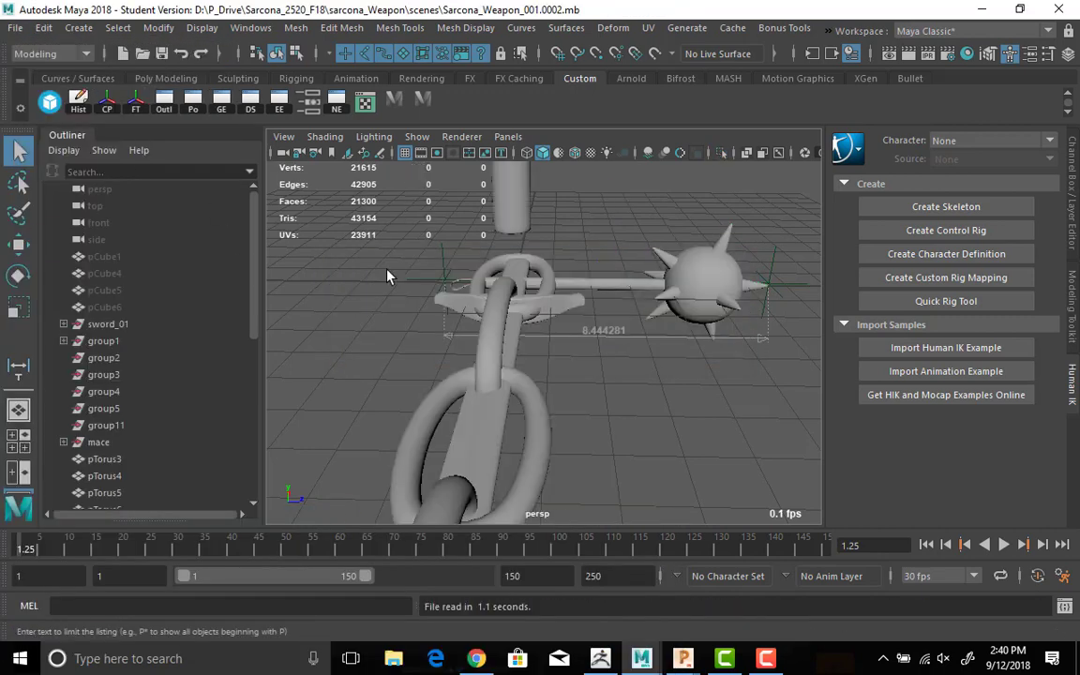
alt+drag(385, 273, 314, 370)
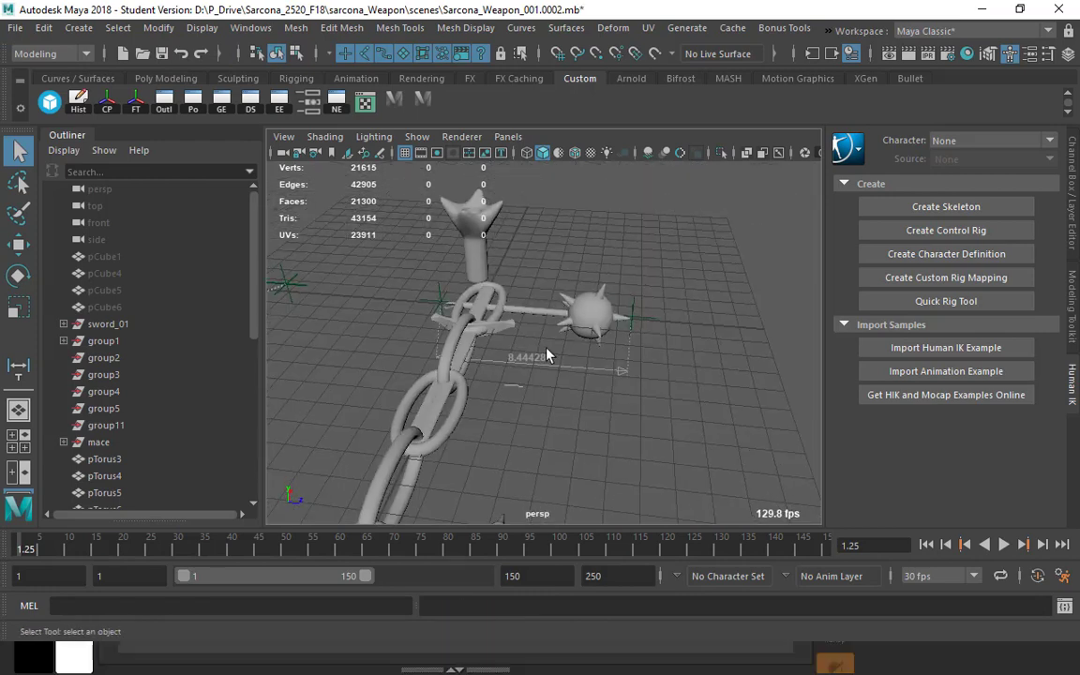
key(ctrl+shift+a)
click(563, 300)
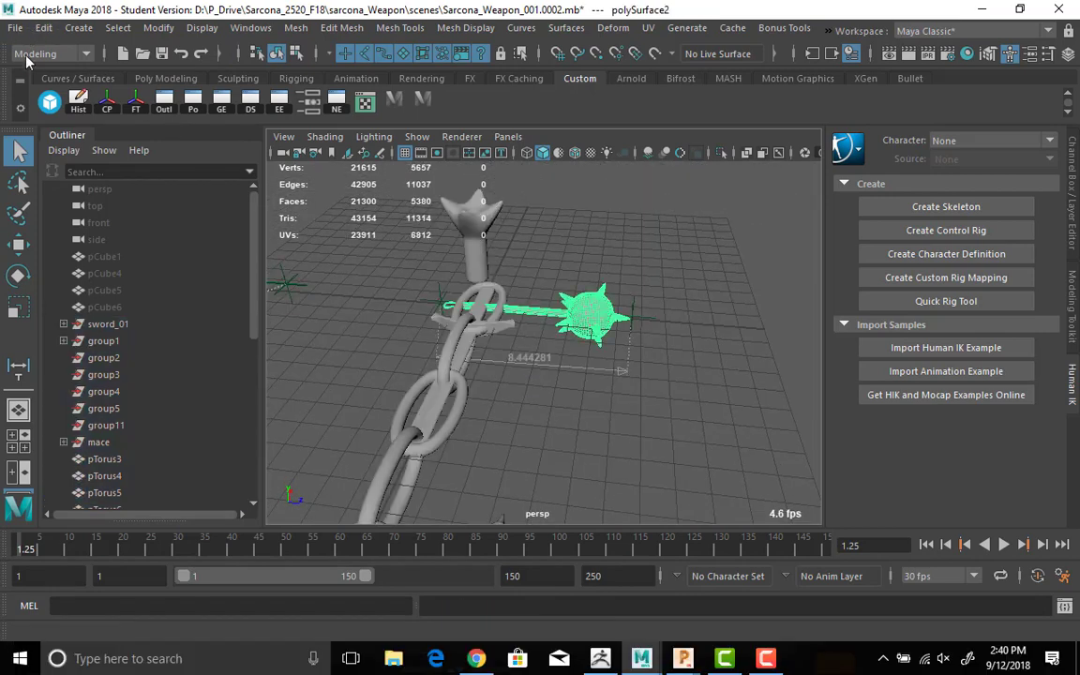
Open version 0001 of the weapon scene from the recent files, discarding unsaved changes to version 0002.
click(15, 28)
mouse_move(217, 586)
click(376, 533)
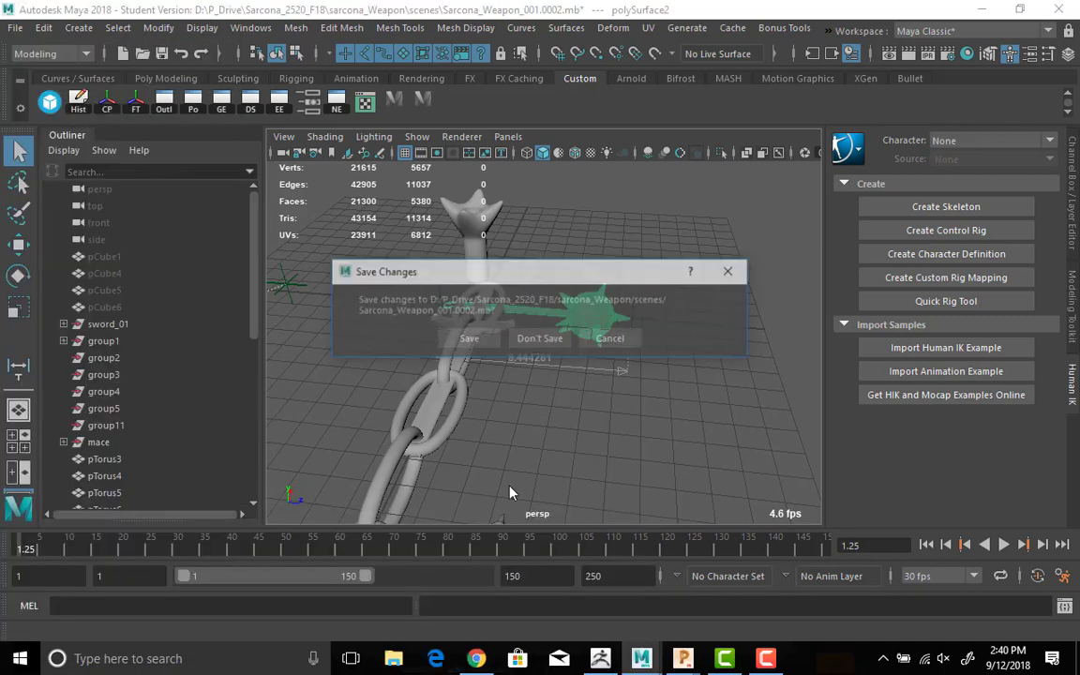
click(541, 337)
click(494, 343)
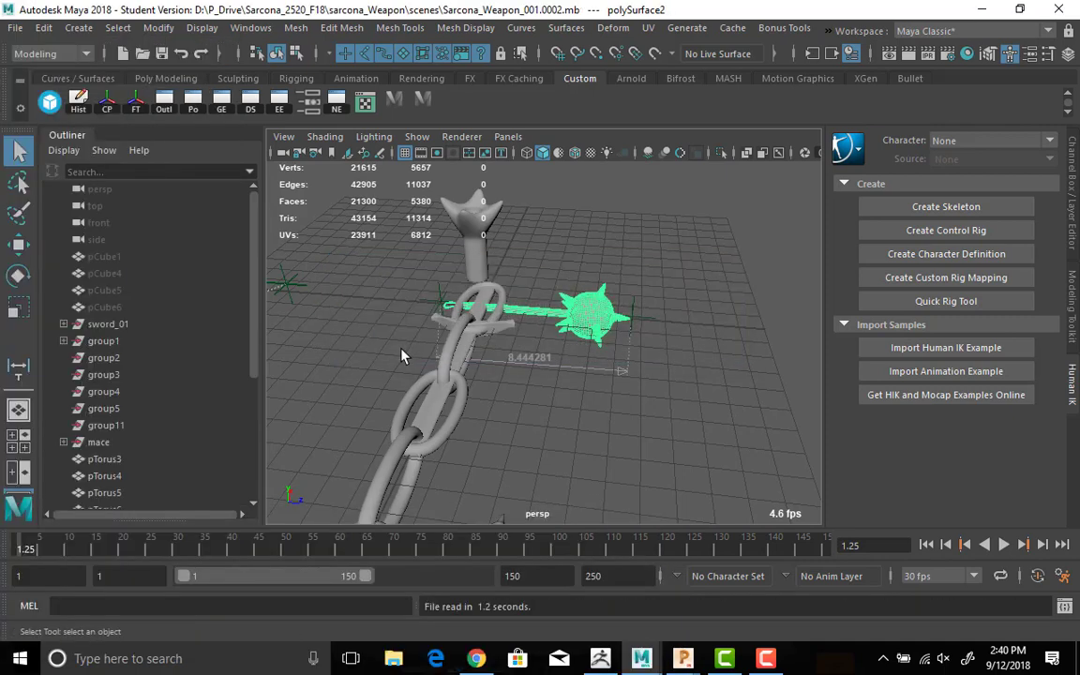
Select the whole mace group and isolate it in the perspective view.
alt+right_drag(422, 350, 607, 337)
click(608, 337)
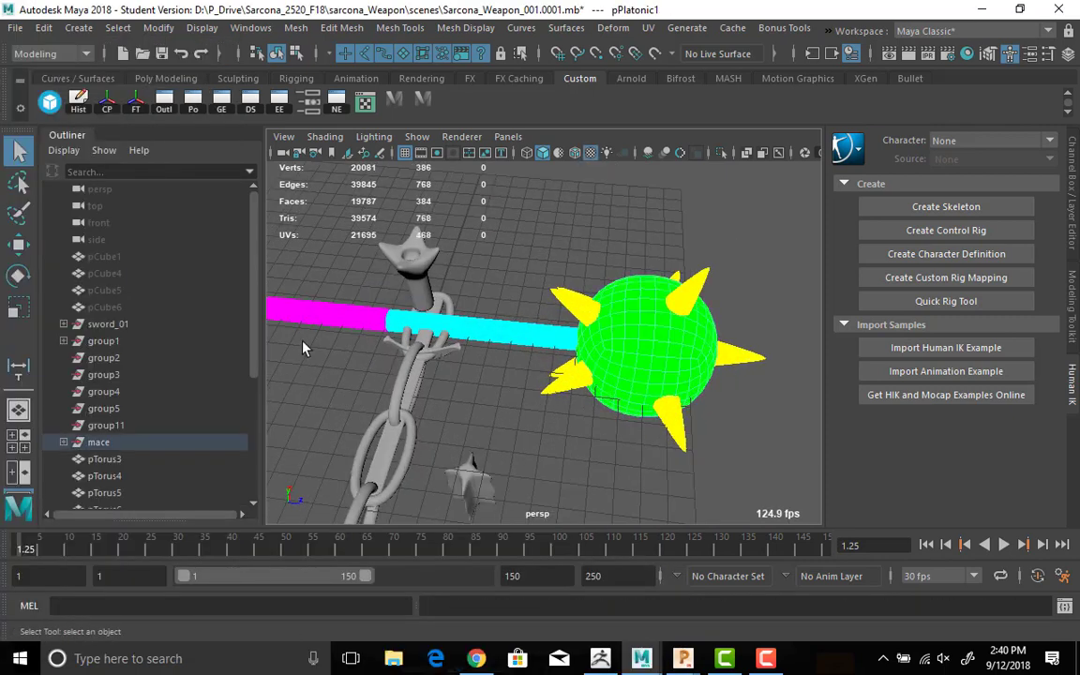
click(149, 444)
alt+drag(398, 345, 499, 383)
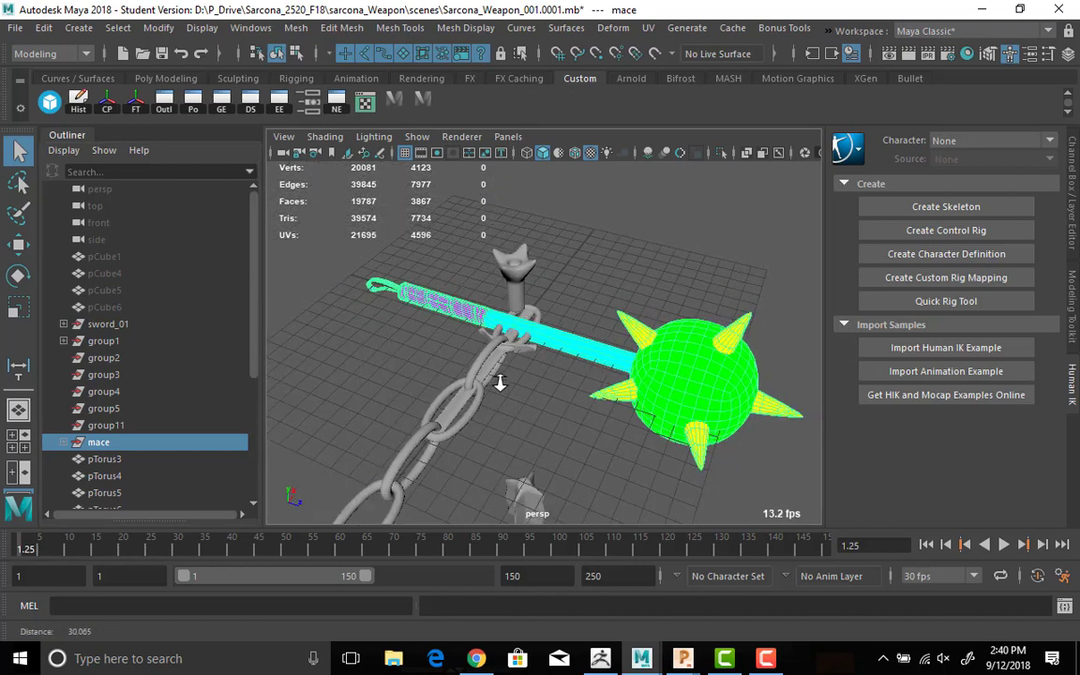
alt+right_drag(500, 382, 521, 381)
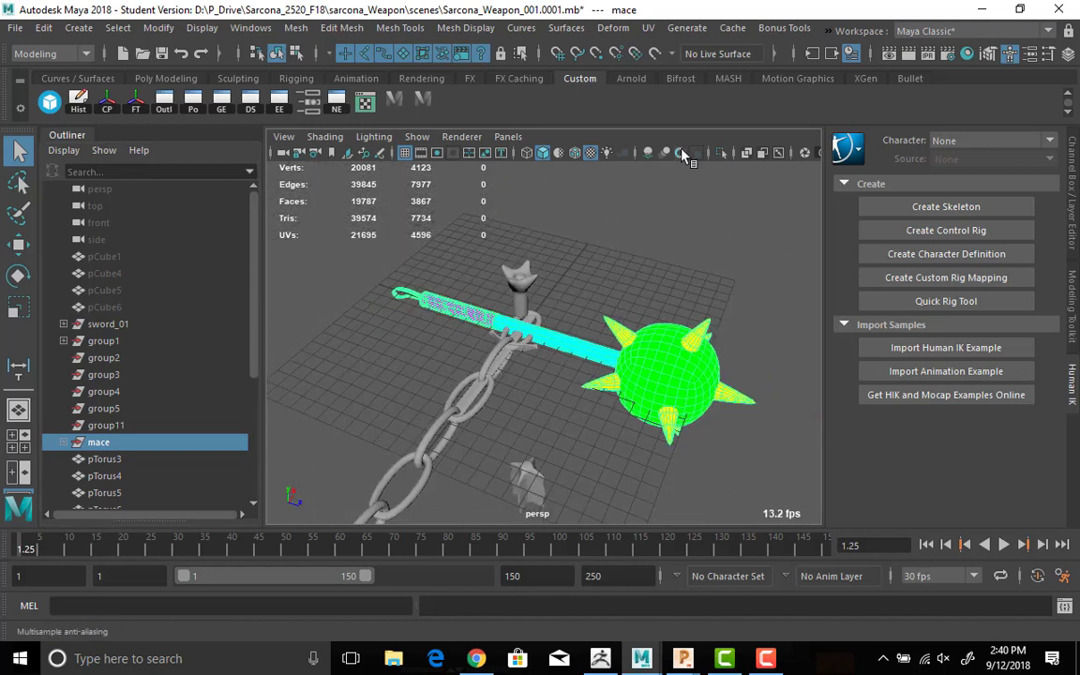
click(721, 152)
click(616, 246)
alt+drag(616, 247, 427, 185)
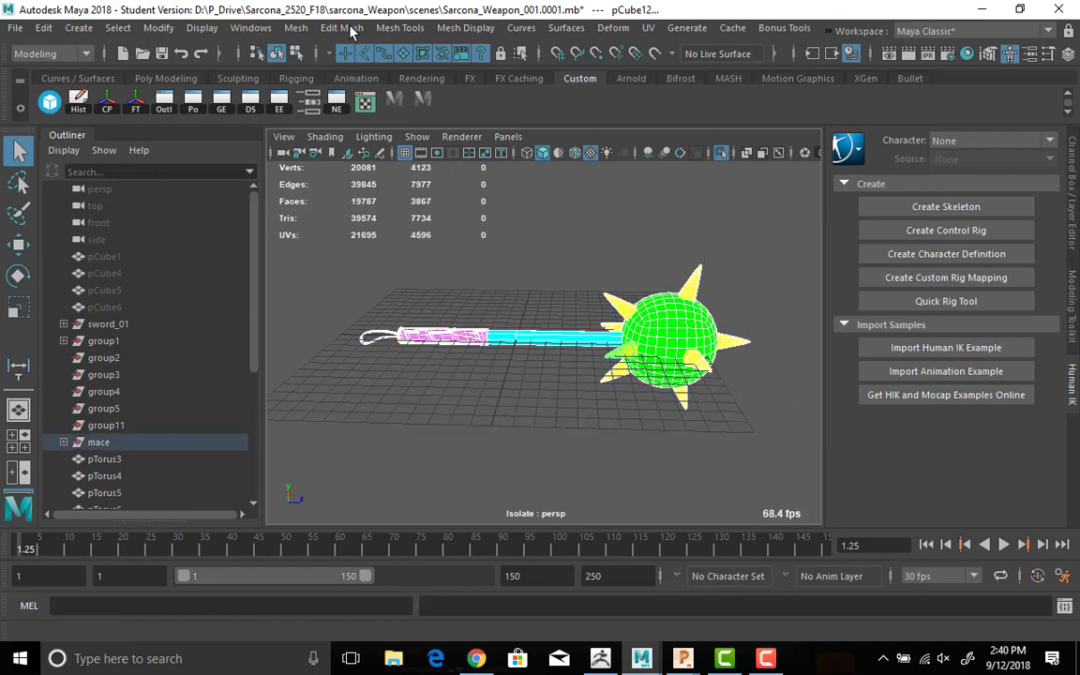
Smooth all the mace's parts with one division and reselect the whole mace.
click(296, 27)
click(328, 185)
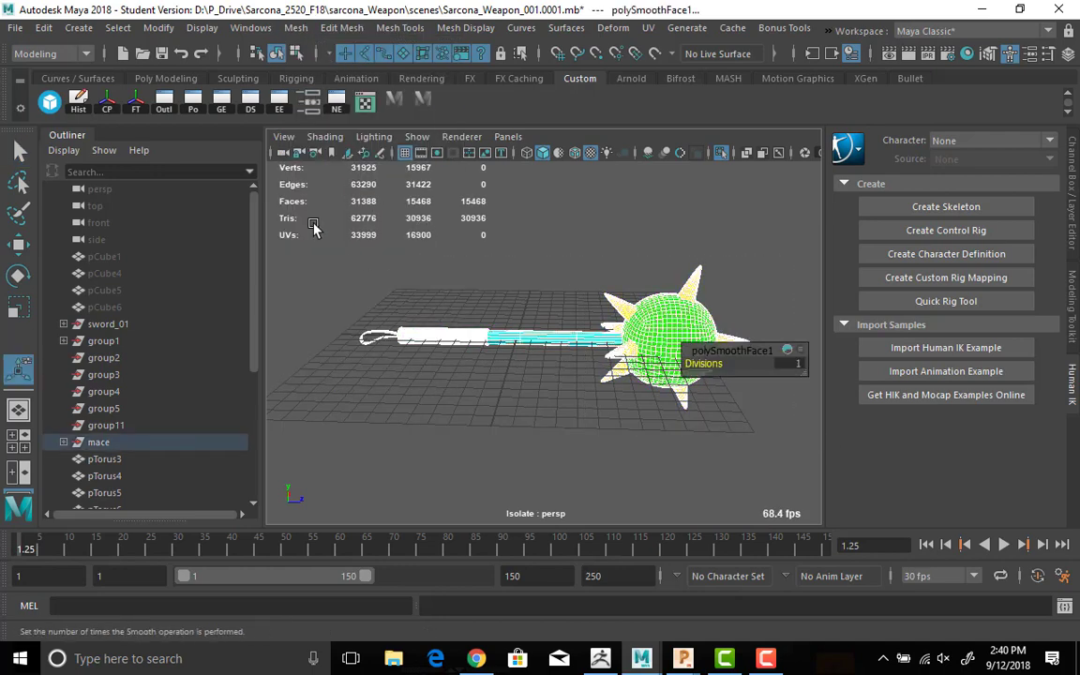
key(q)
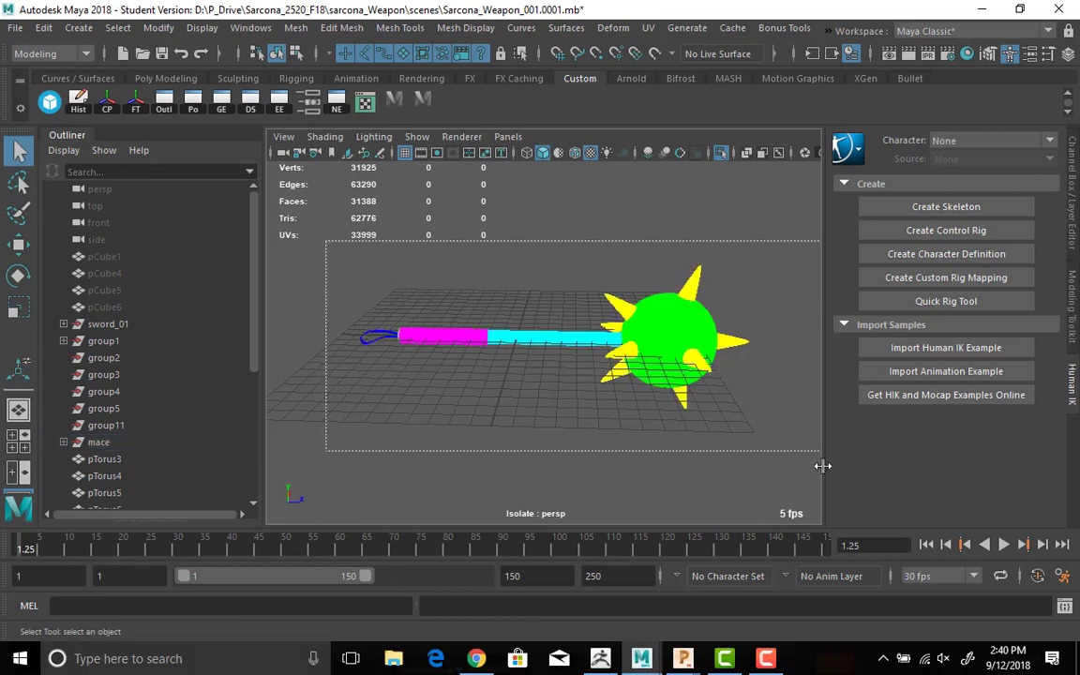
alt+drag(299, 213, 422, 234)
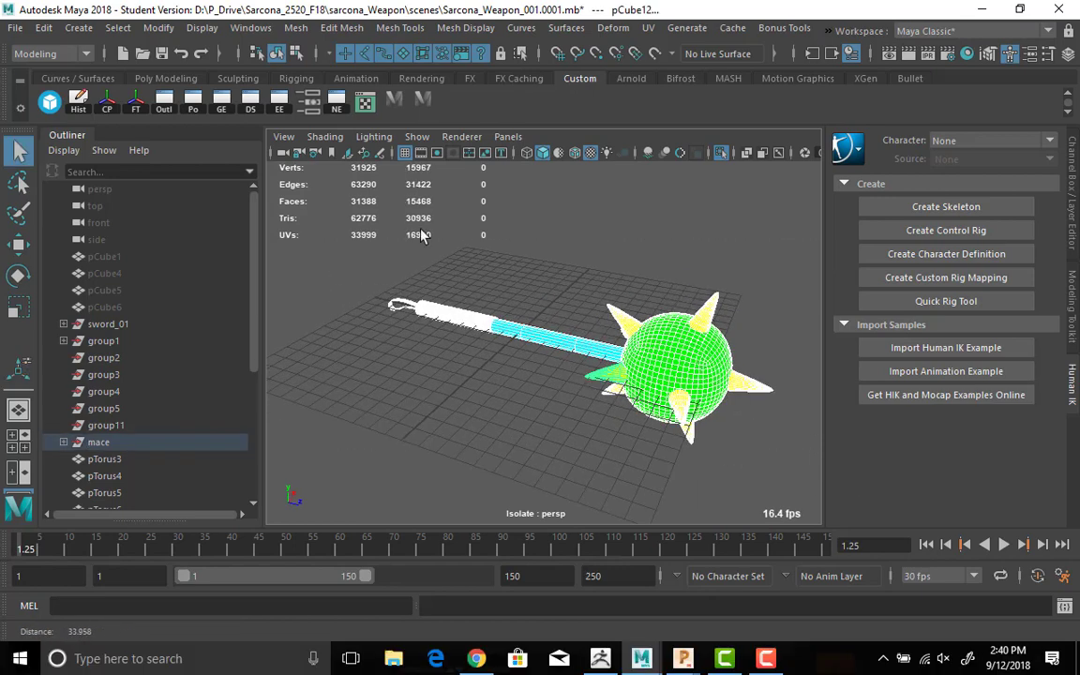
Export the selected mace to the project's scenes folder as an OBJ file named Mace.
click(16, 28)
click(91, 248)
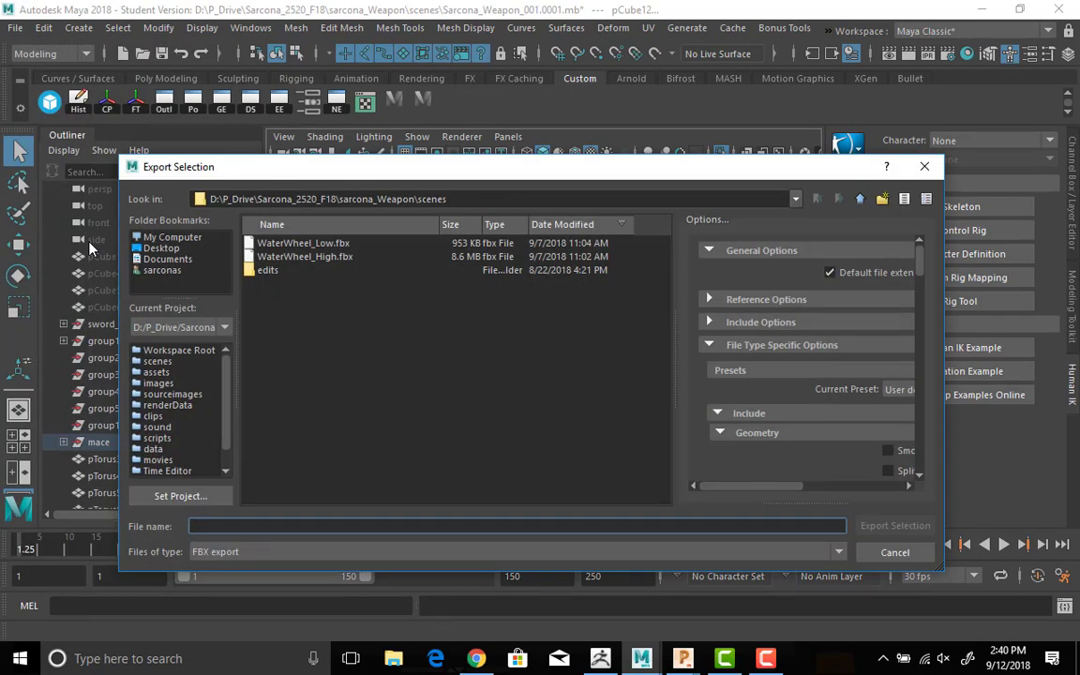
text(Mac)
key(Tab)
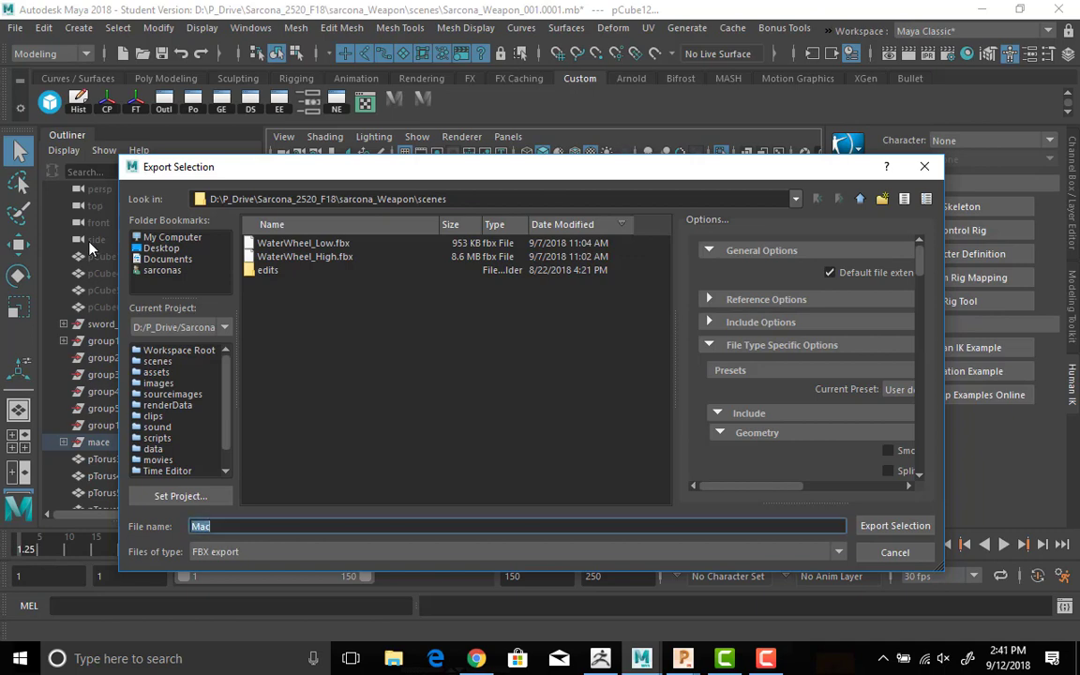
text(e)
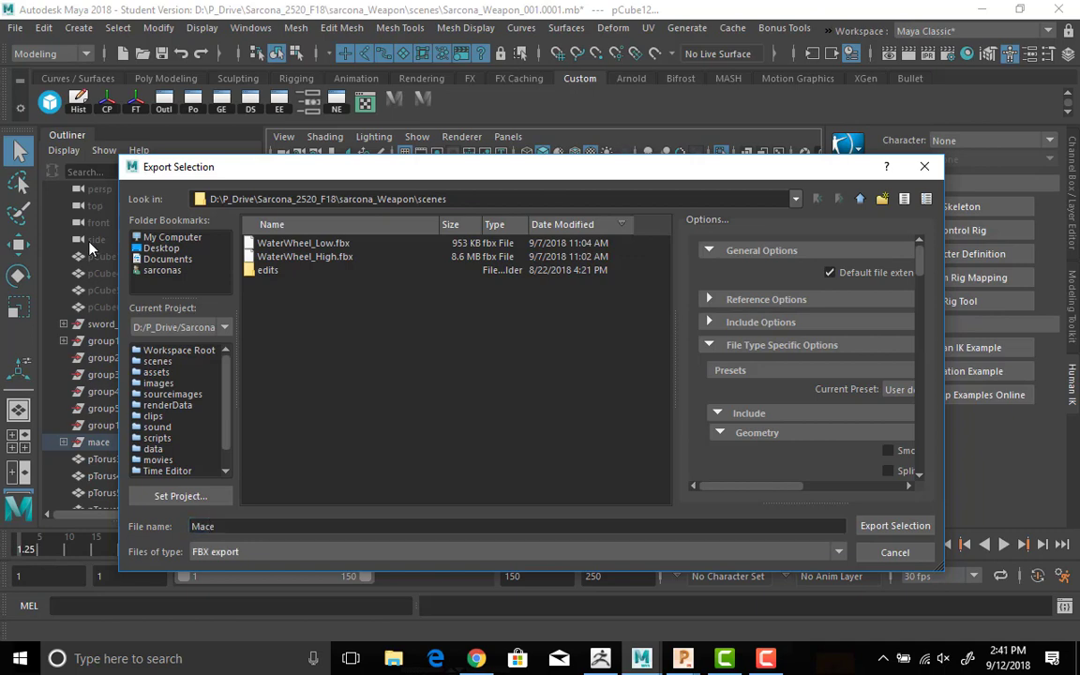
click(279, 553)
scroll(255, 614, up, 5)
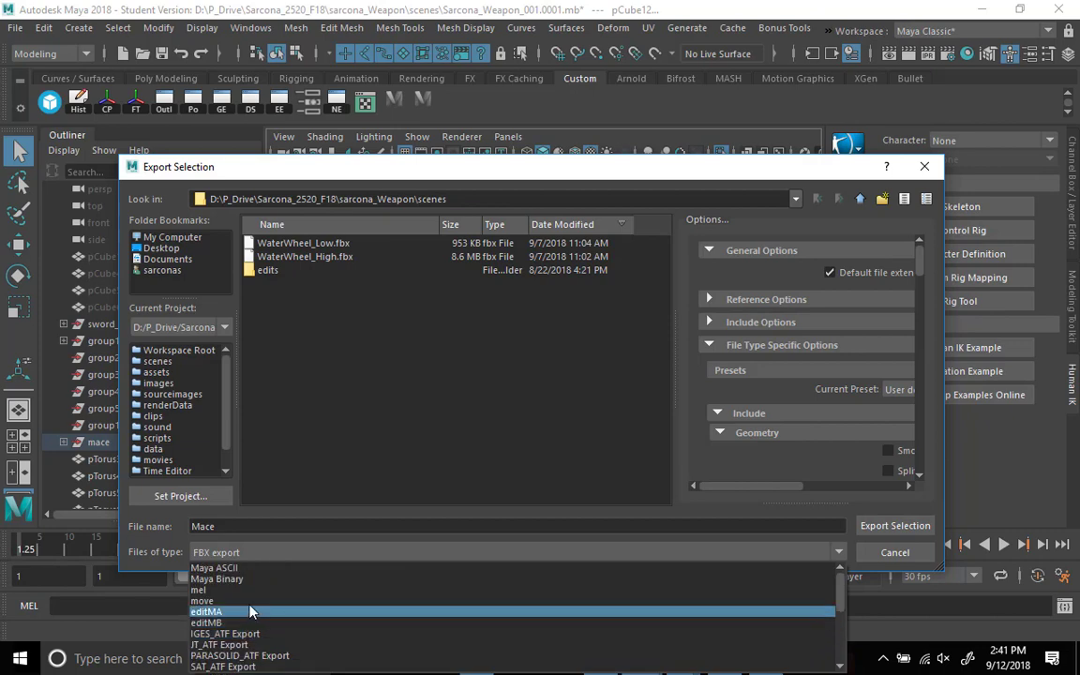
scroll(253, 604, down, 7)
click(251, 667)
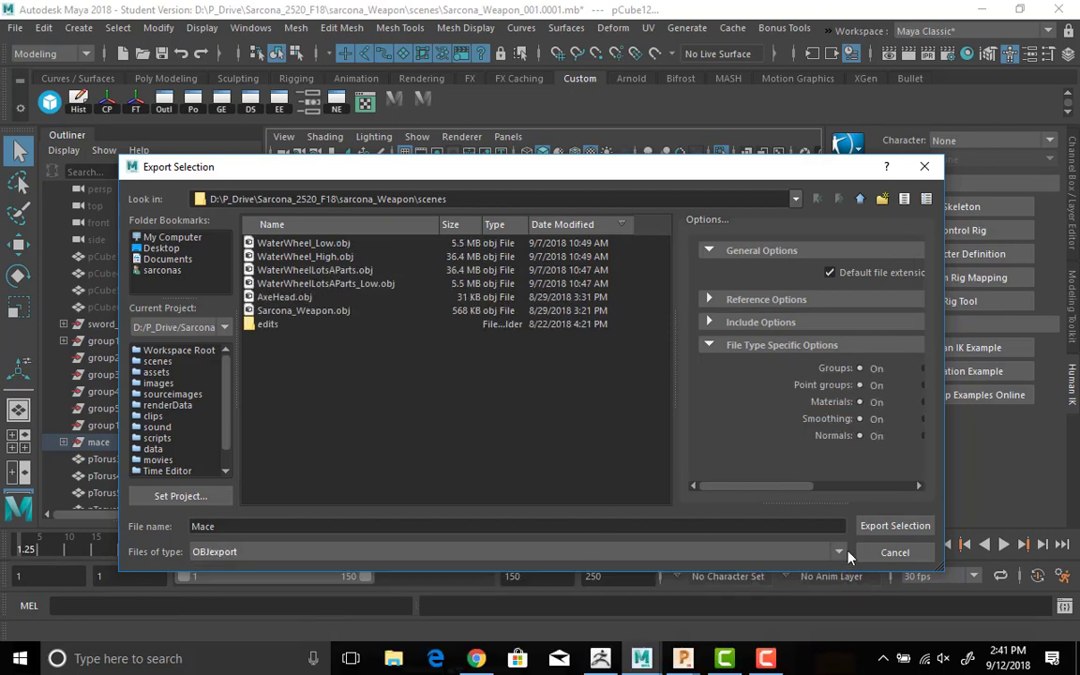
click(907, 526)
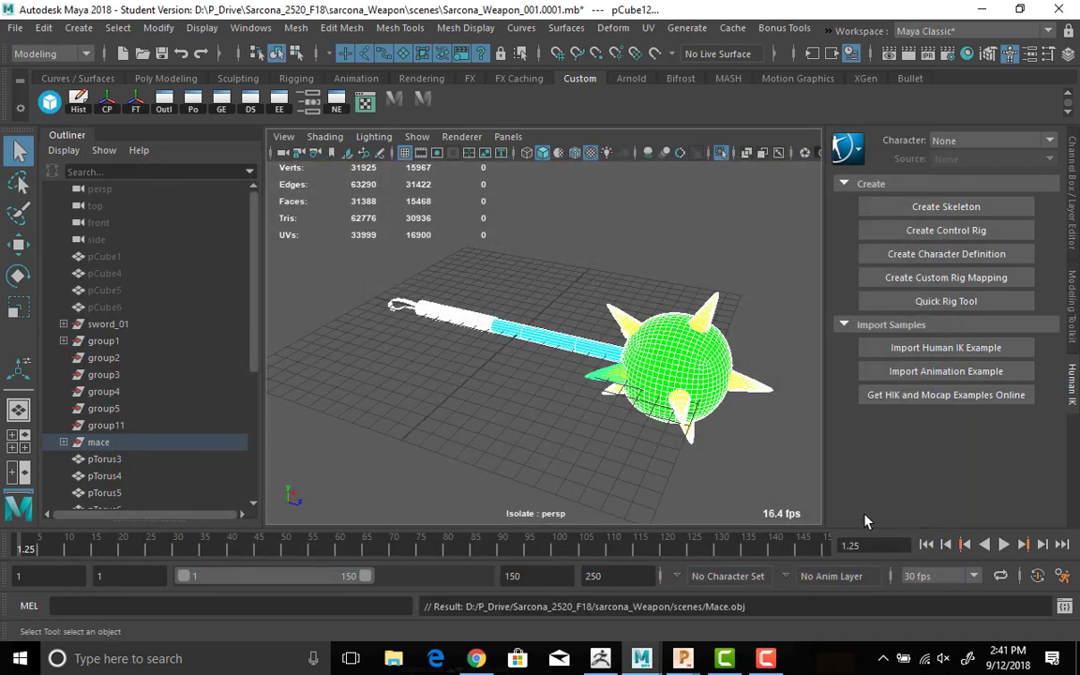
Switch to ZBrush, close LightBox and start importing a 3D mesh as a tool.
click(727, 659)
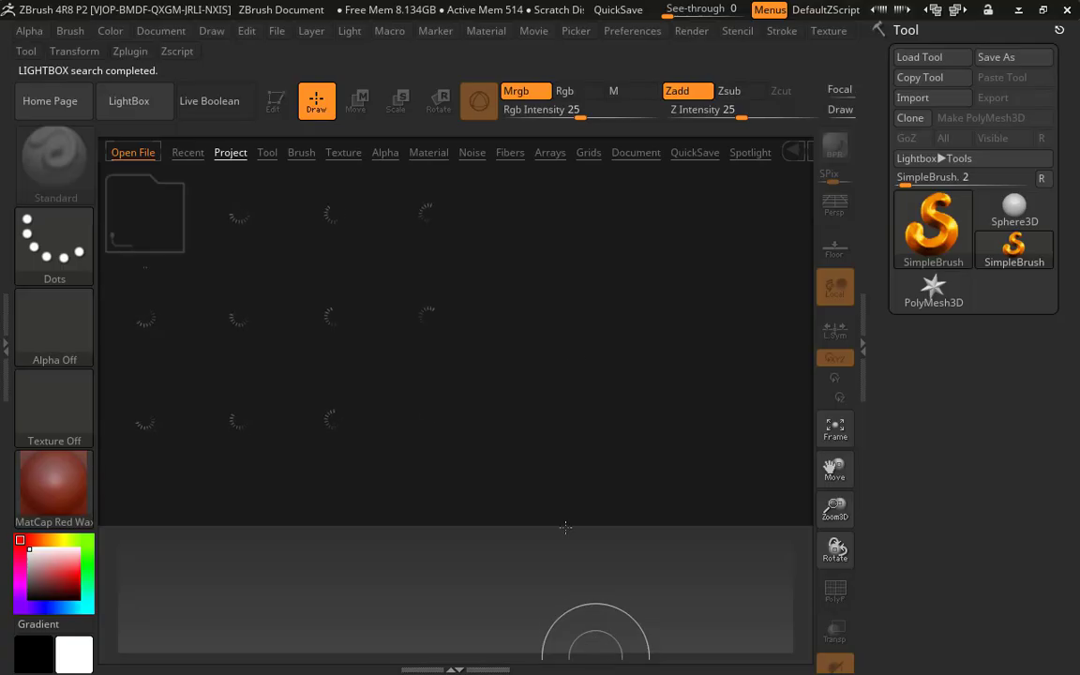
click(124, 109)
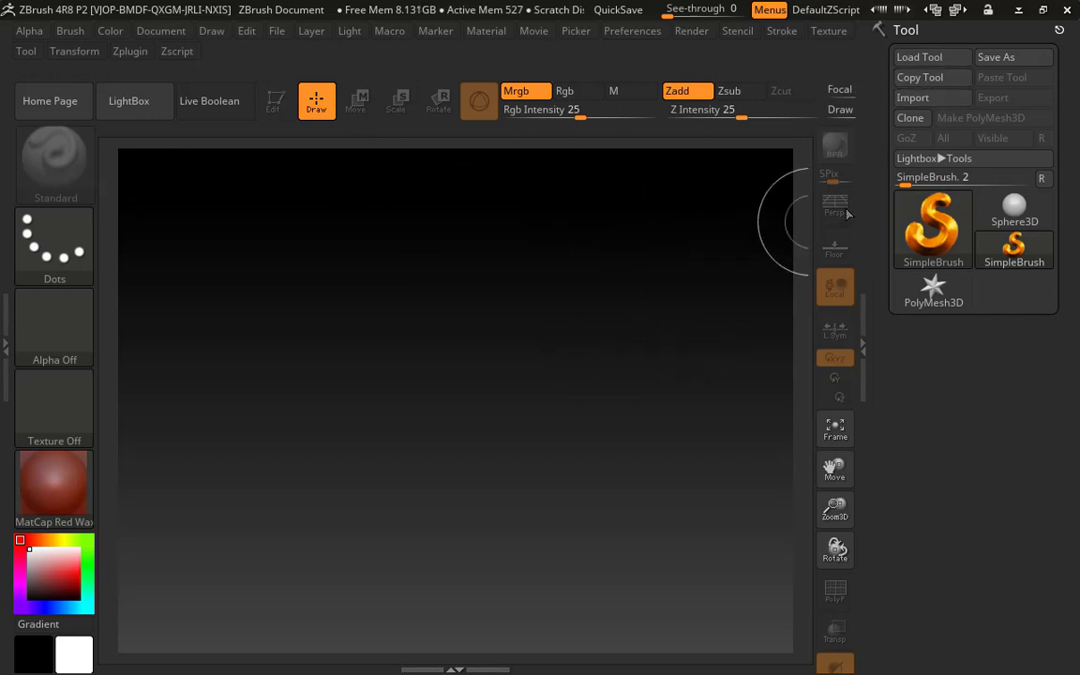
click(945, 98)
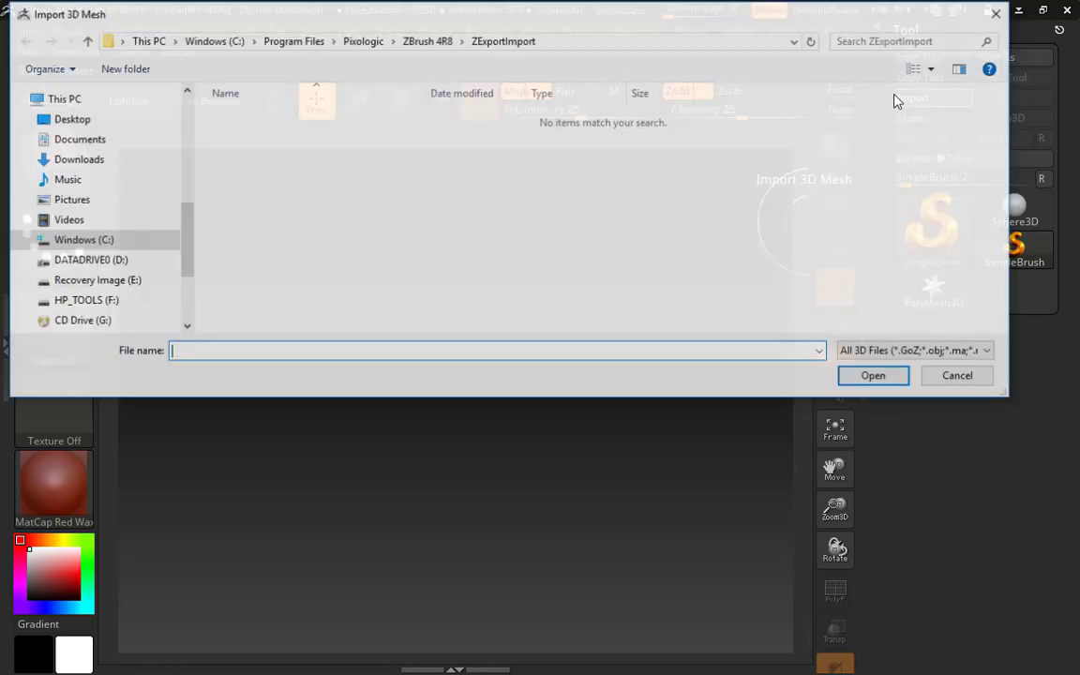
Copy the scenes folder path from Maya's Open Scene dialog and go to that folder in ZBrush's import dialog.
key(alt+Tab)
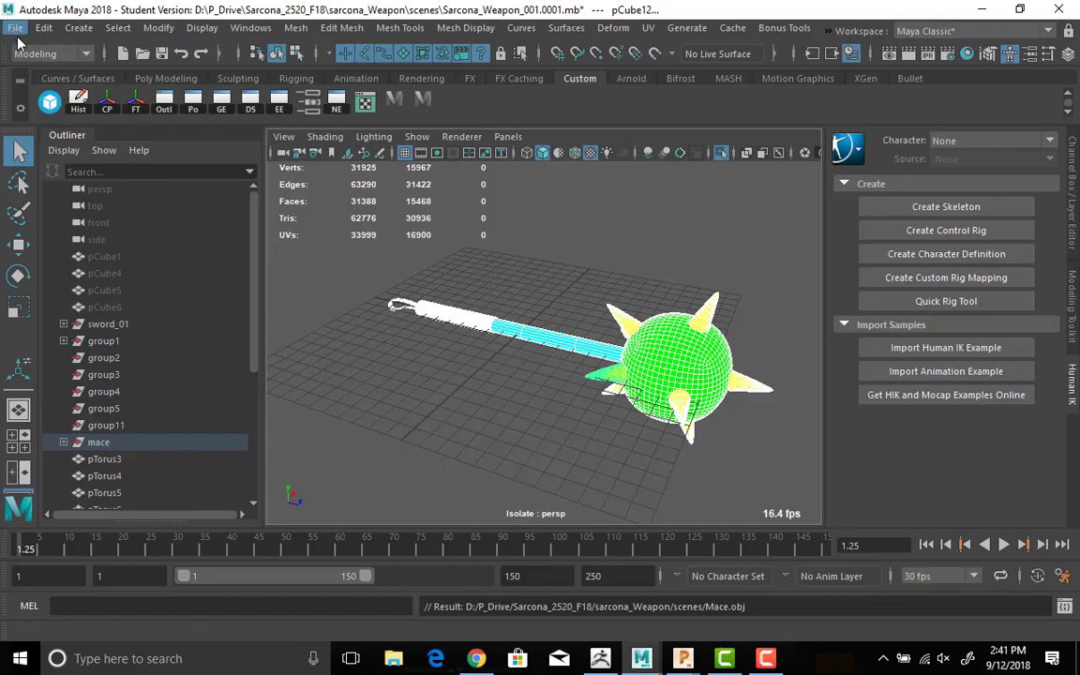
click(15, 27)
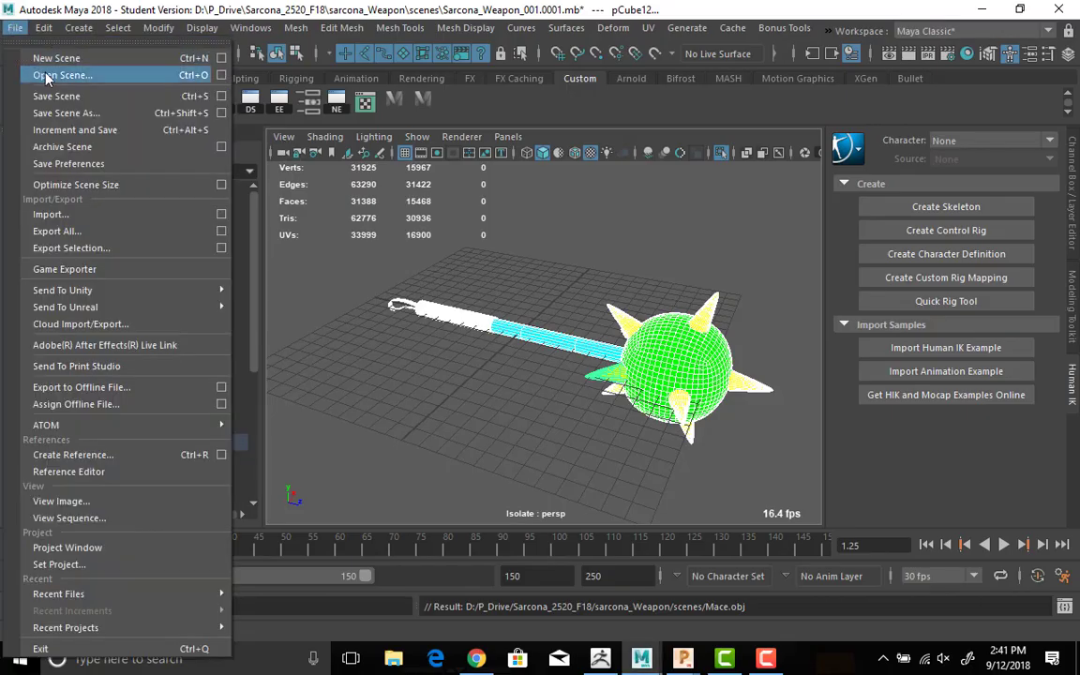
click(57, 72)
click(210, 203)
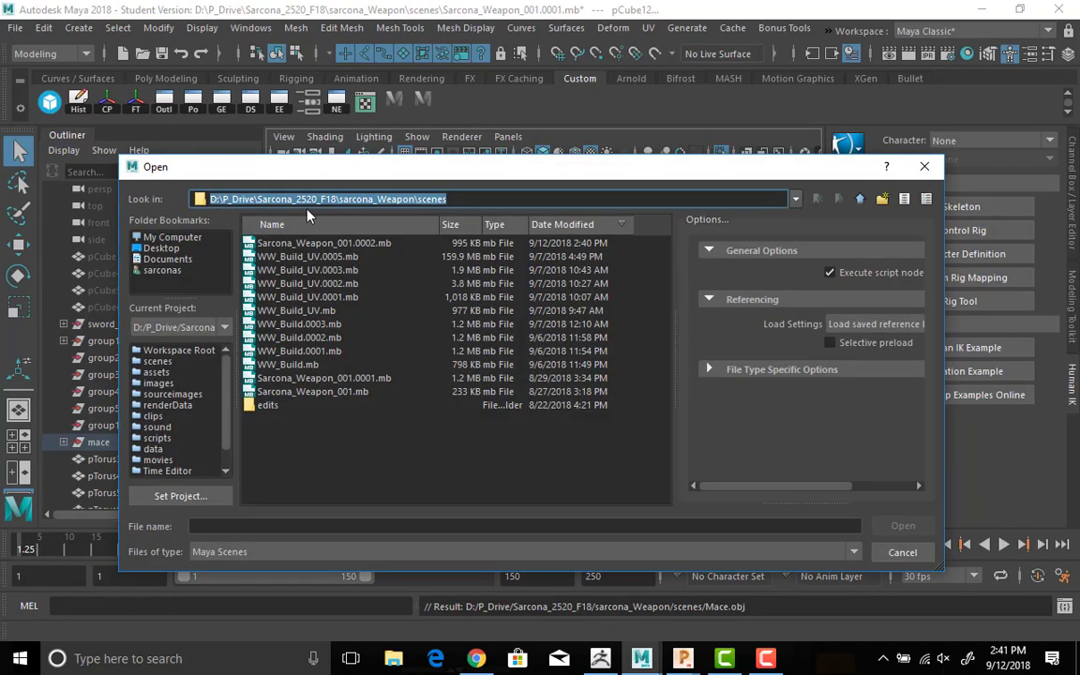
key(ctrl+c)
key(alt+Tab)
key(ctrl+v)
key(Return)
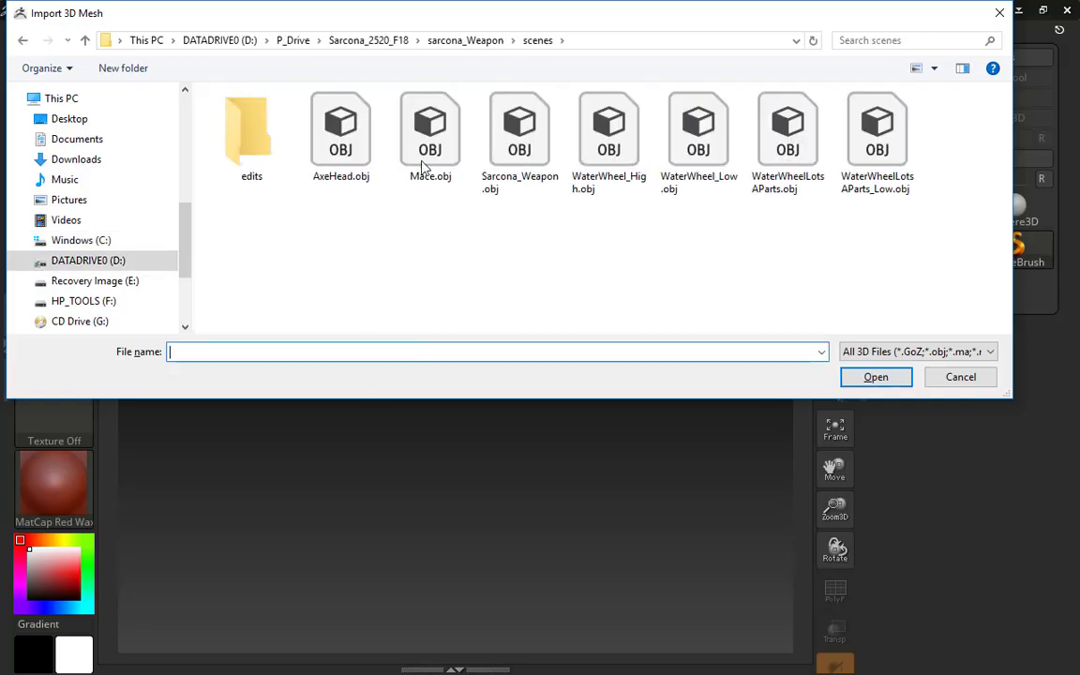
Import Mace.obj as a tool, draw the mace on the canvas in Edit mode and turn it to show its side.
double_click(430, 141)
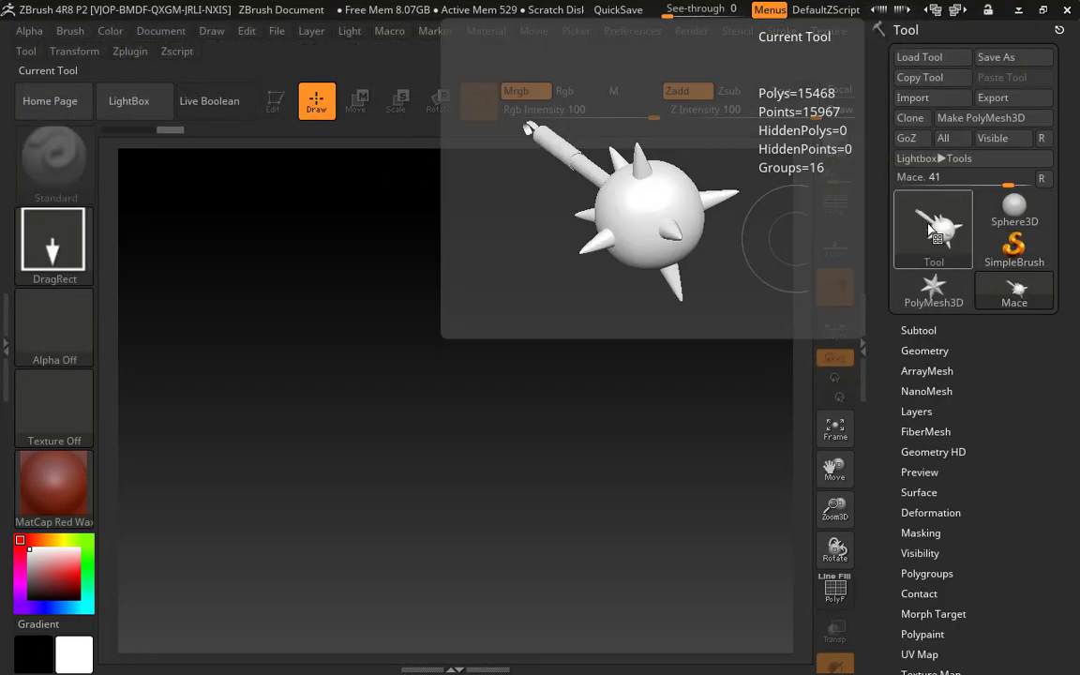
drag(476, 390, 582, 479)
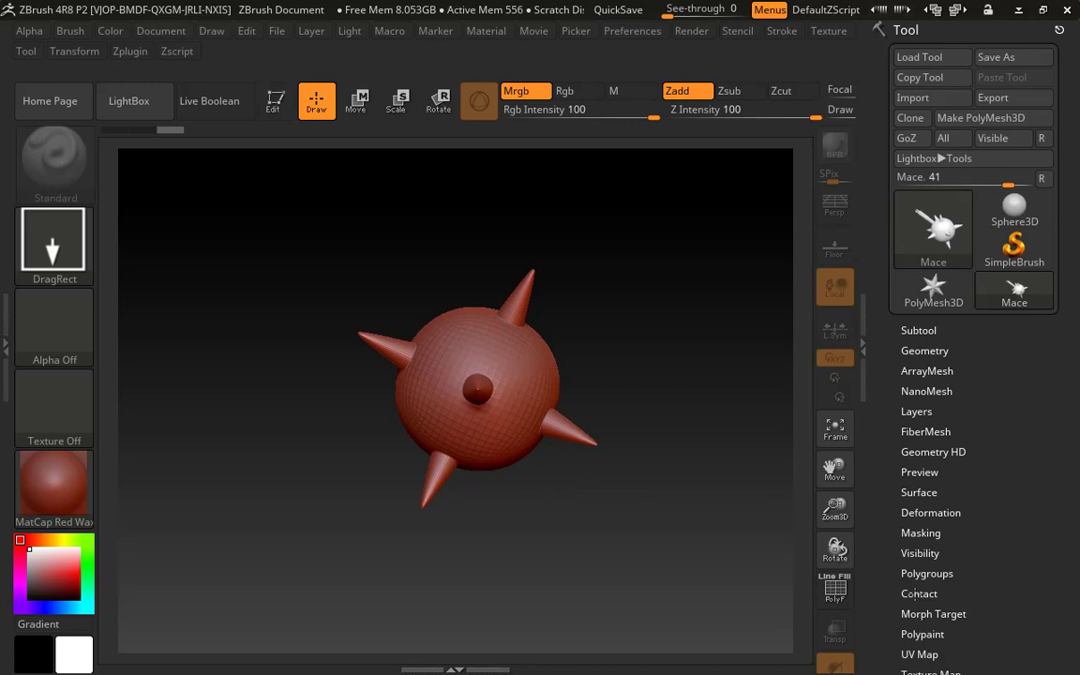
key(t)
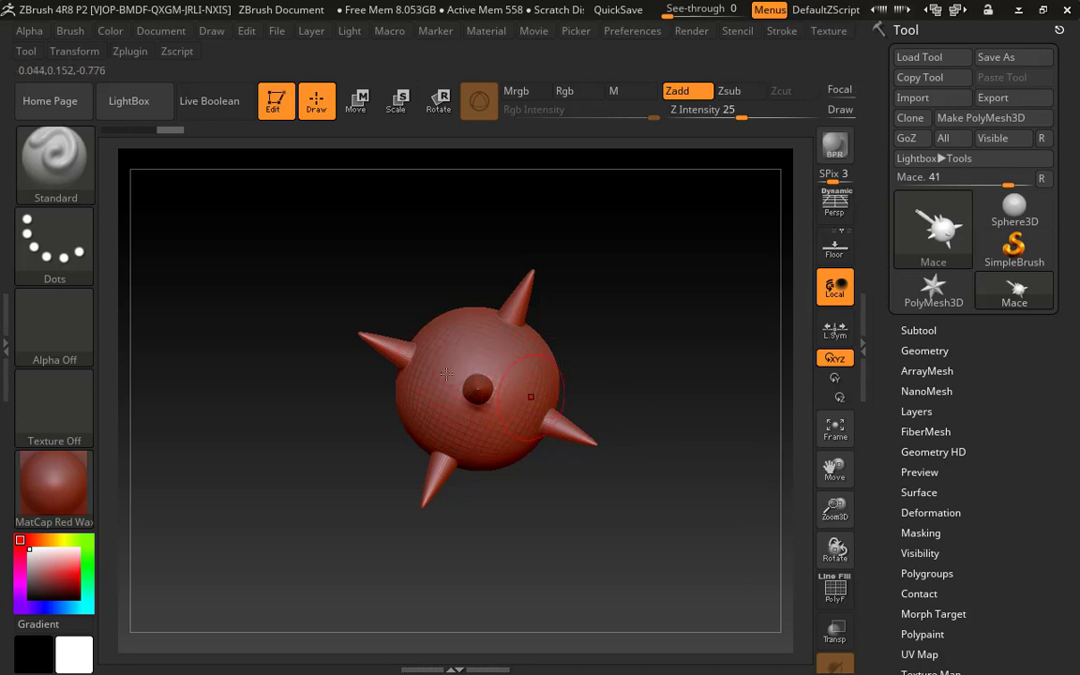
drag(707, 249, 625, 267)
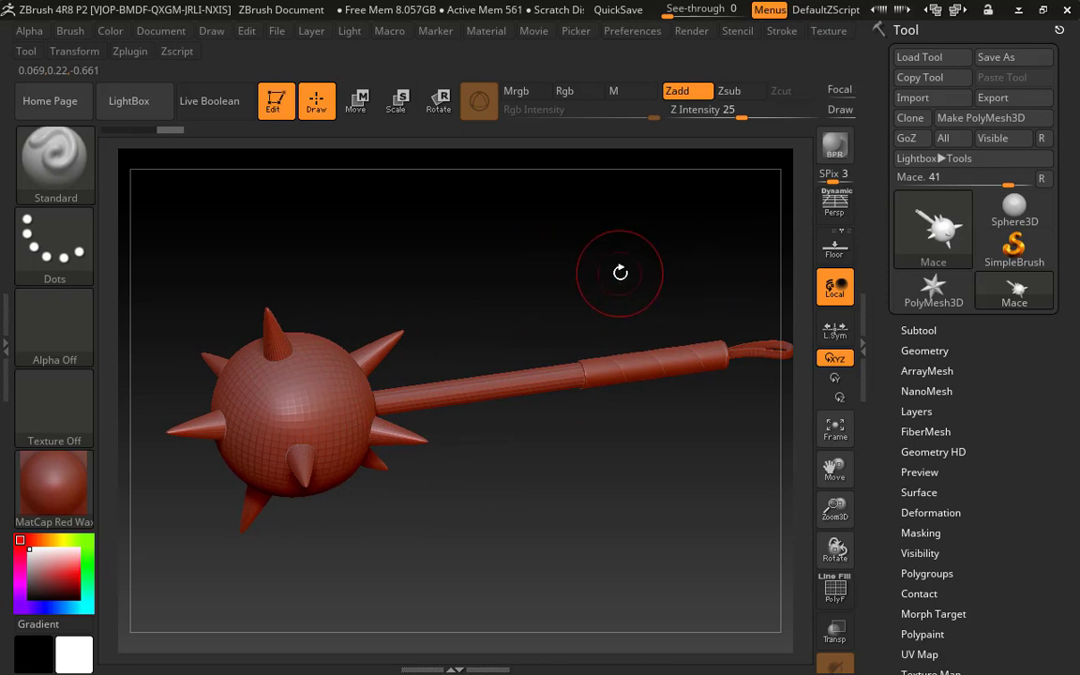
key(ctrl)
drag(638, 265, 631, 263)
key(shift)
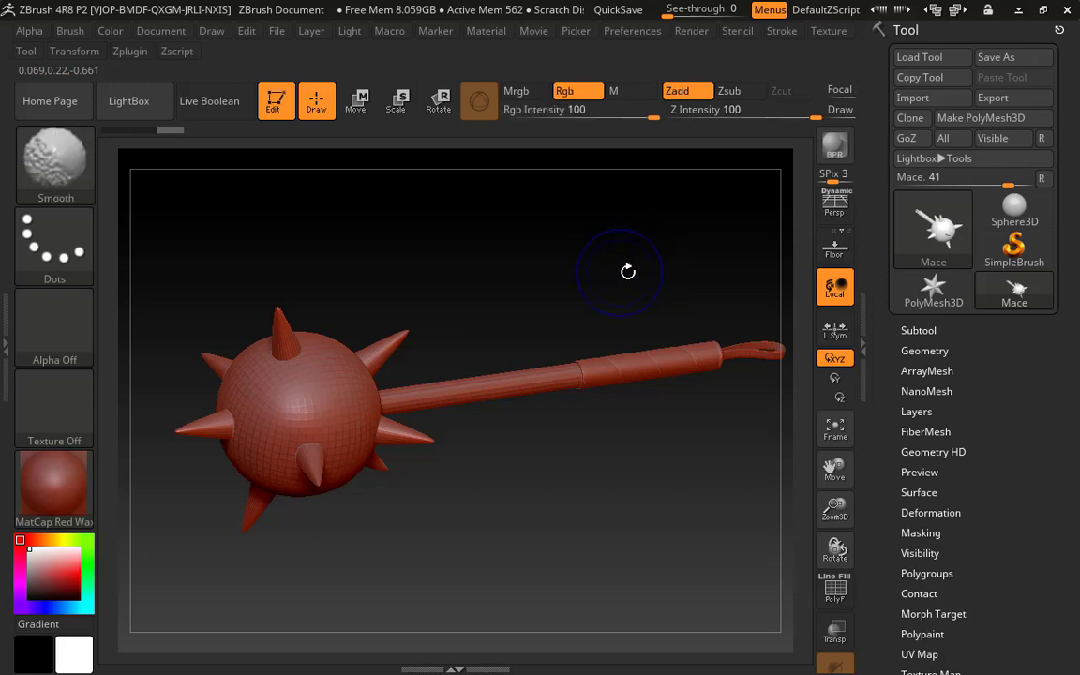
key(ctrl)
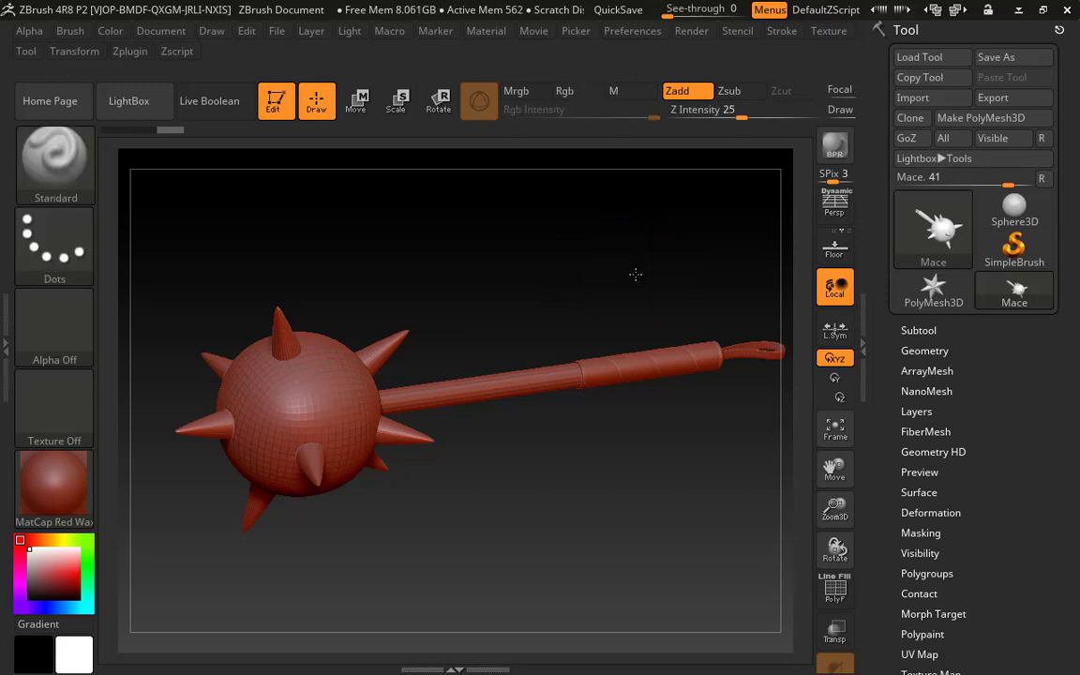
drag(636, 274, 595, 281)
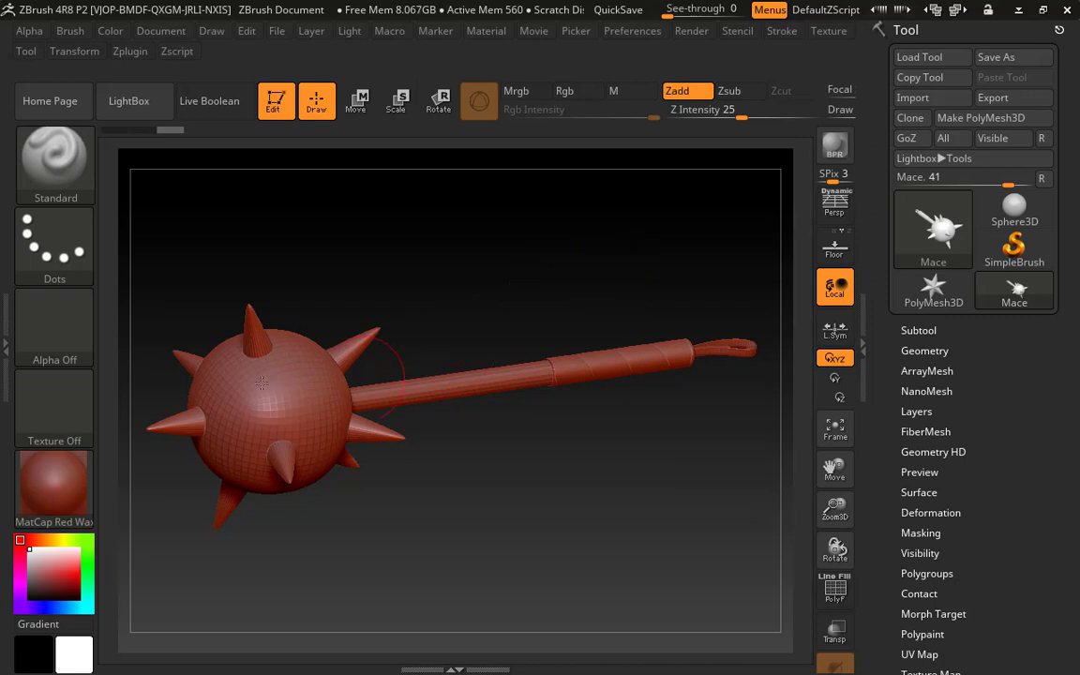
Try remeshing the whole mace with DynaMesh at resolution 128, and undo the remesh.
click(914, 352)
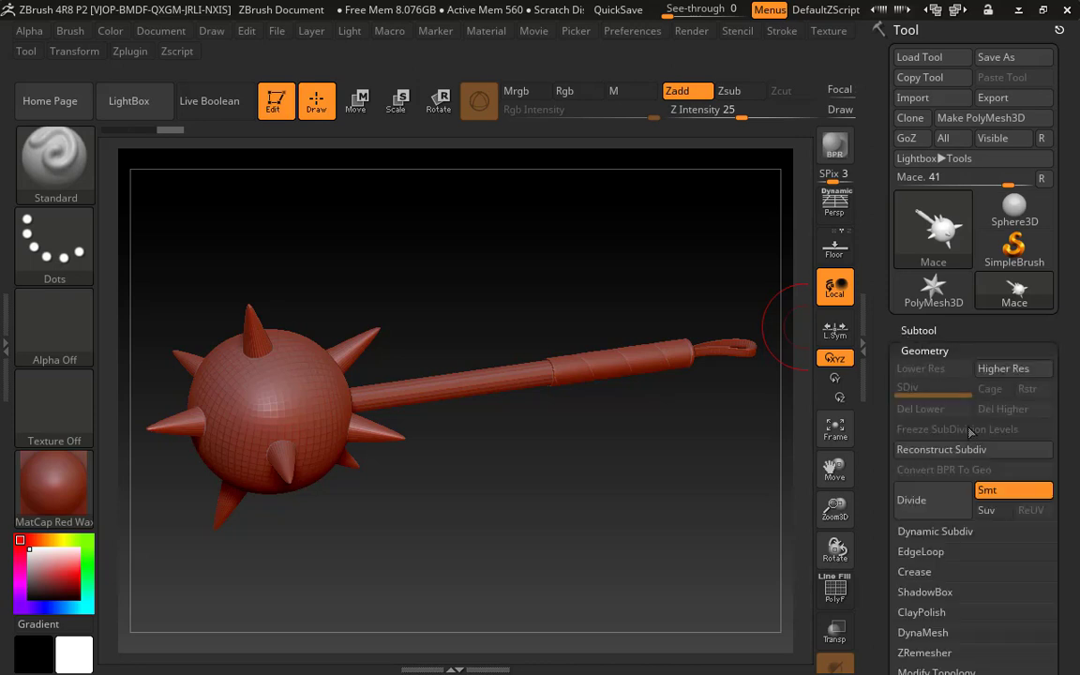
drag(888, 541, 904, 208)
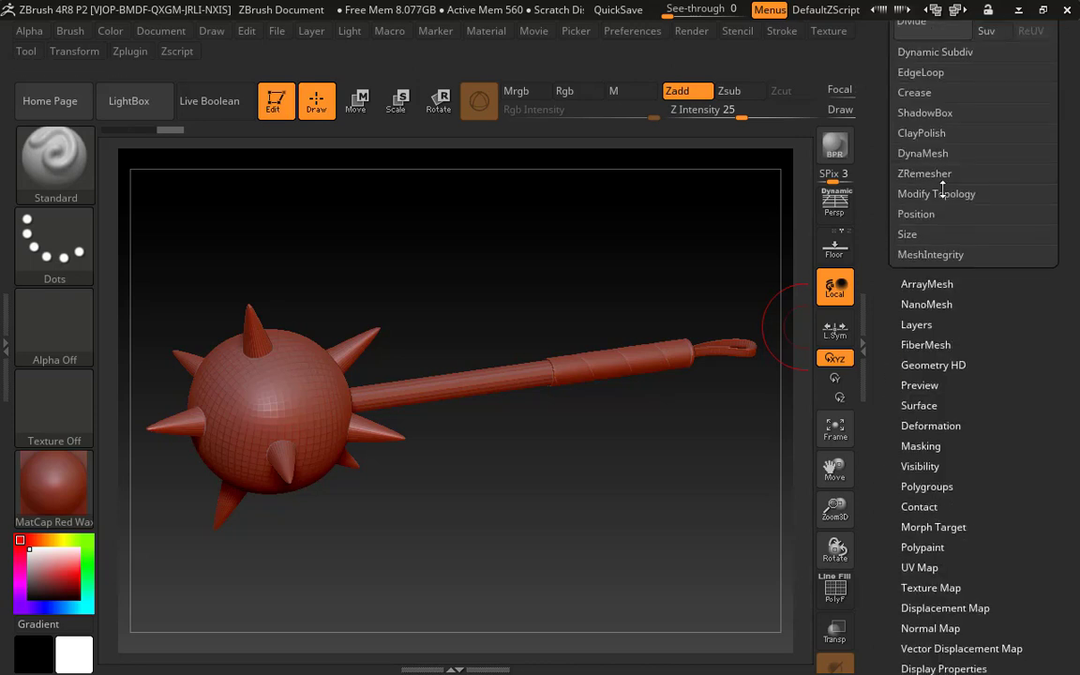
click(917, 153)
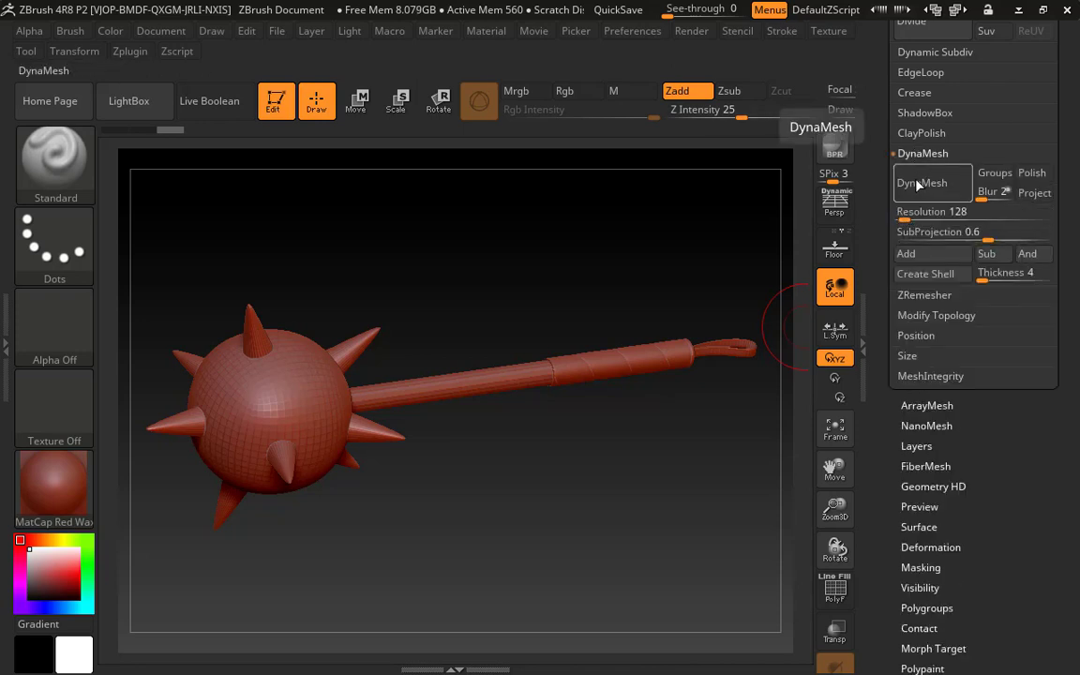
click(918, 184)
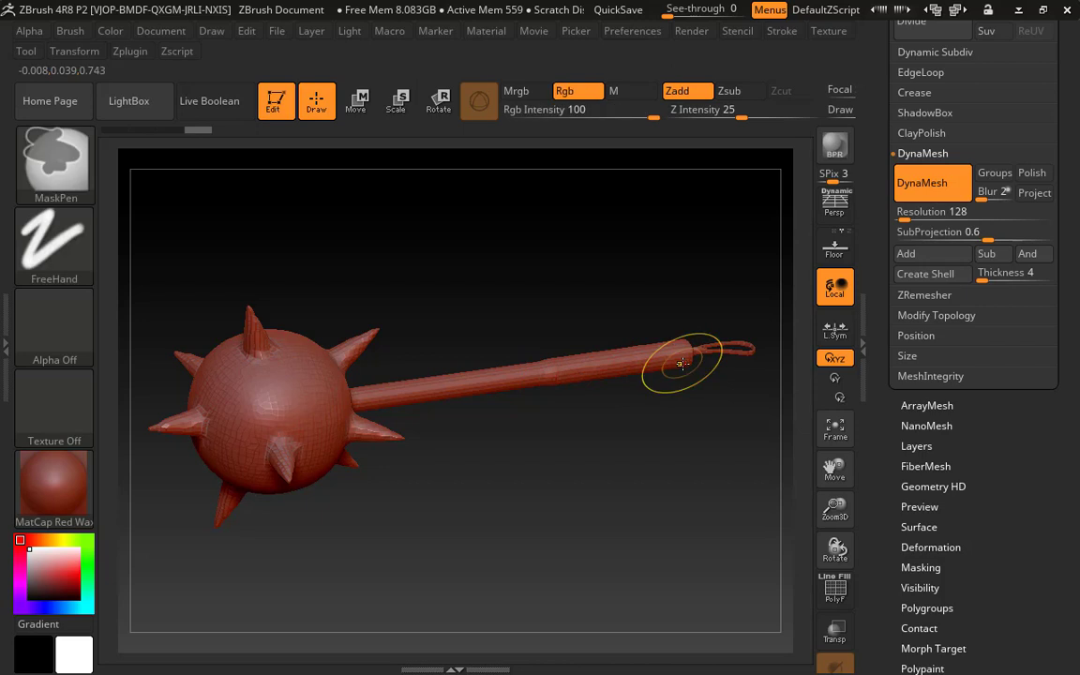
key(ctrl+z)
Set the DynaMesh resolution to 568, enable Project and remesh the mace with DynaMesh.
click(911, 212)
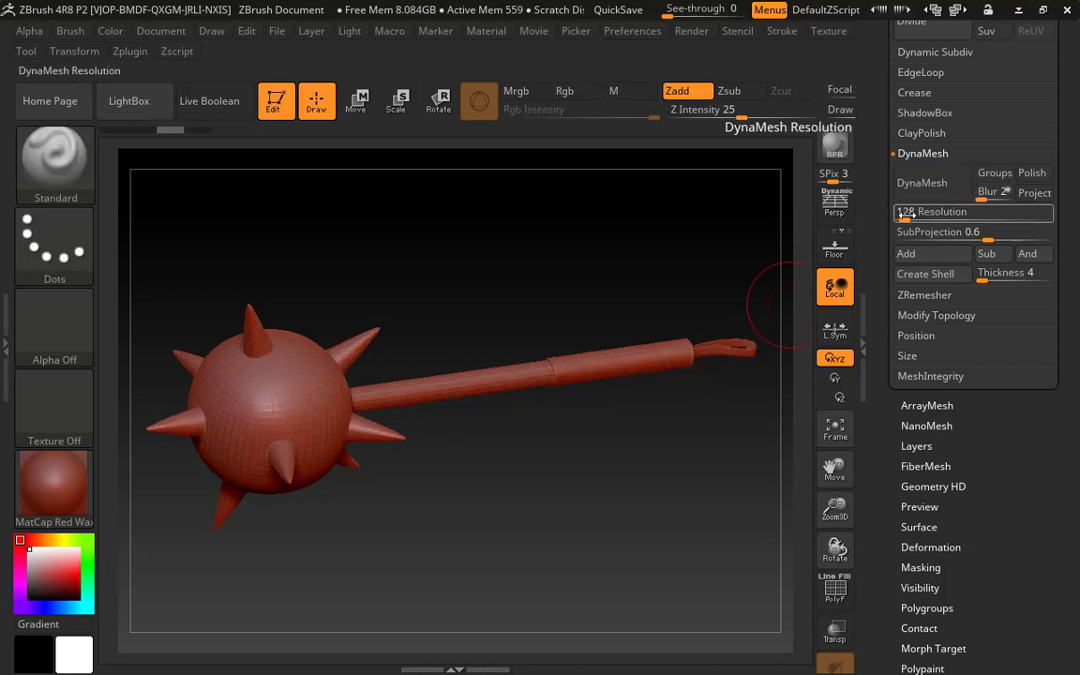
text(432)
drag(913, 216, 922, 216)
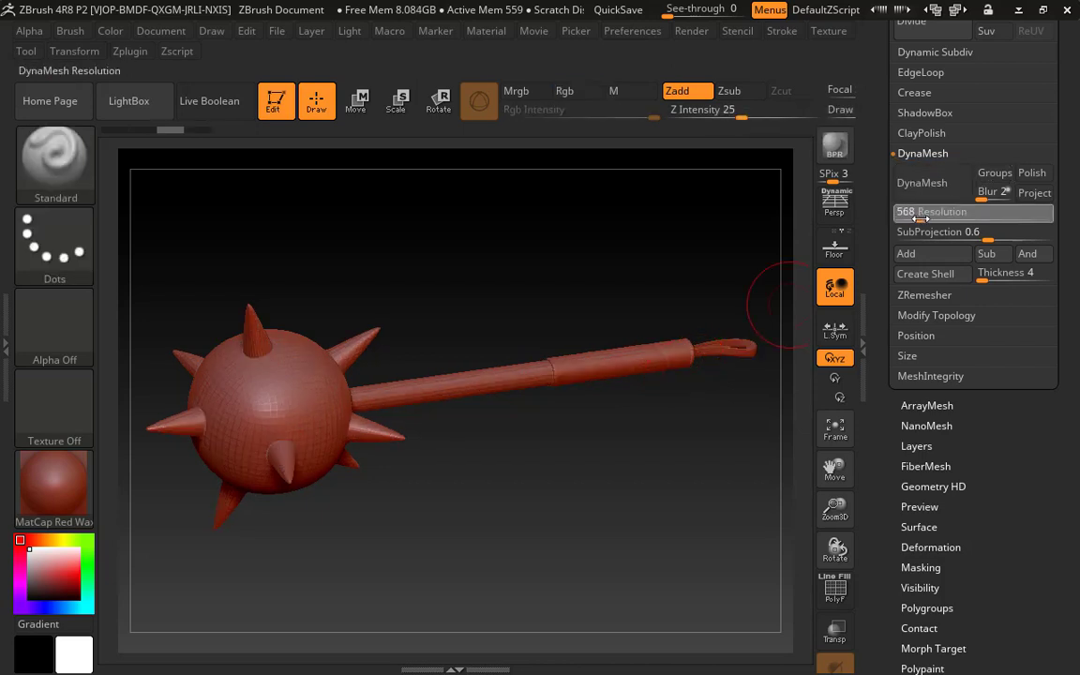
click(921, 218)
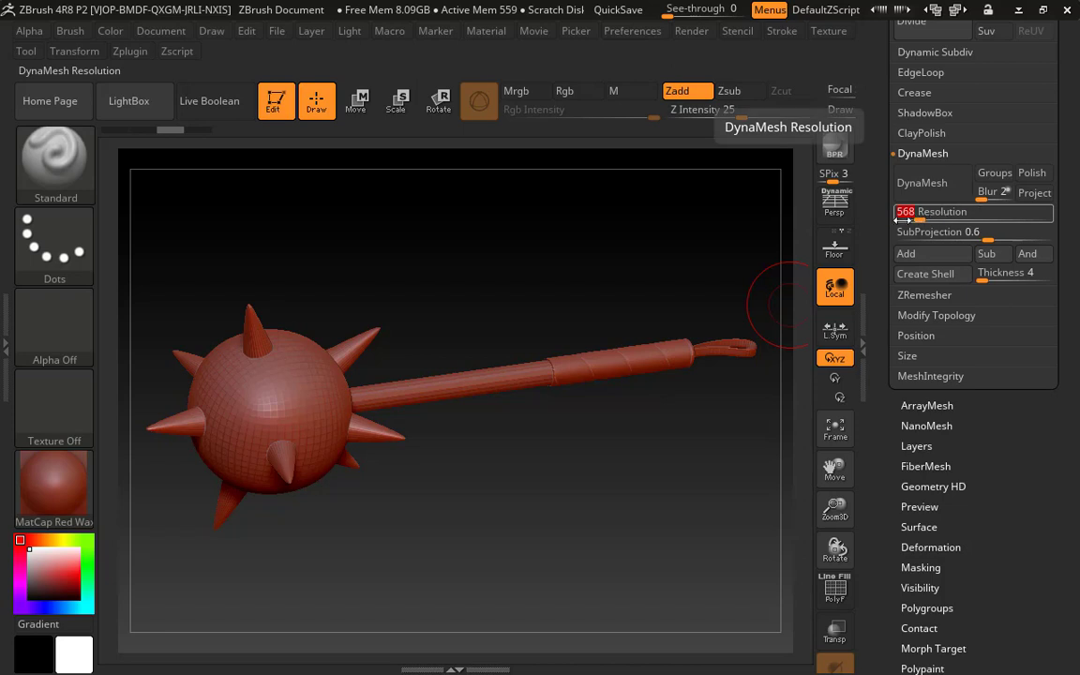
click(1026, 198)
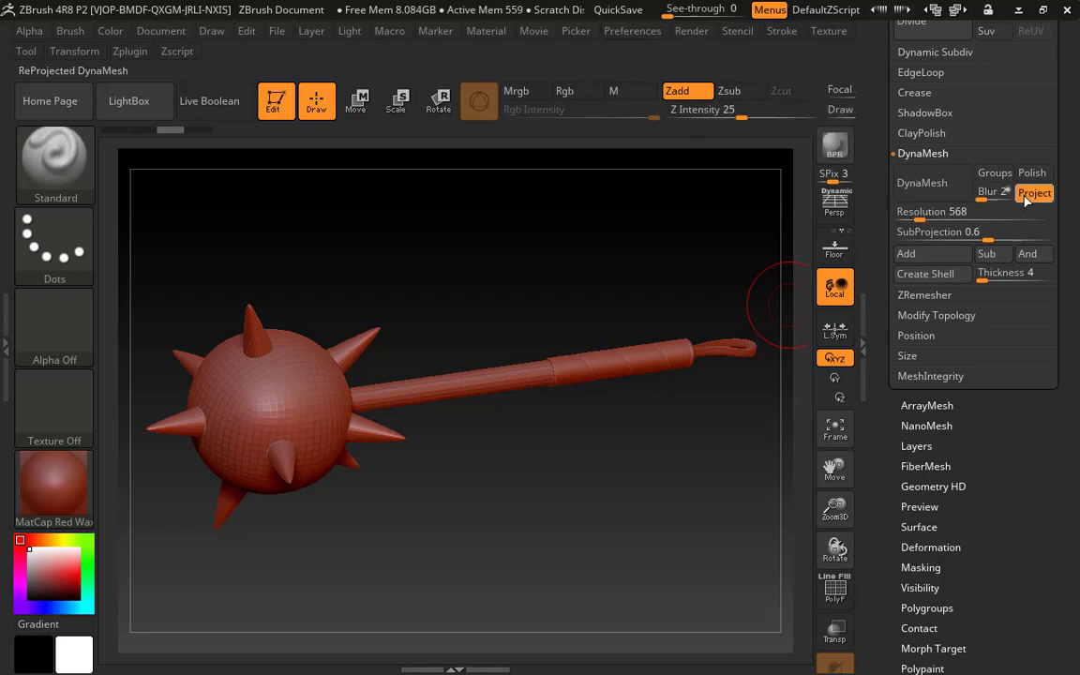
click(929, 184)
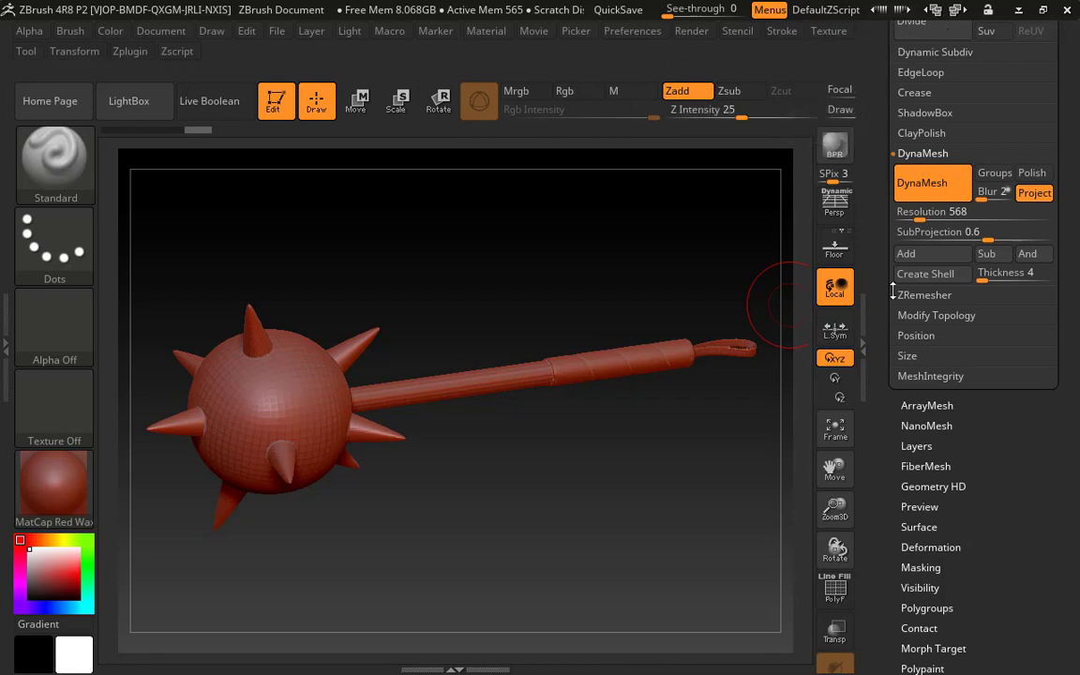
Collapse the Tool palette and bring up the pop-up brush settings over the canvas.
drag(892, 291, 896, 525)
click(902, 31)
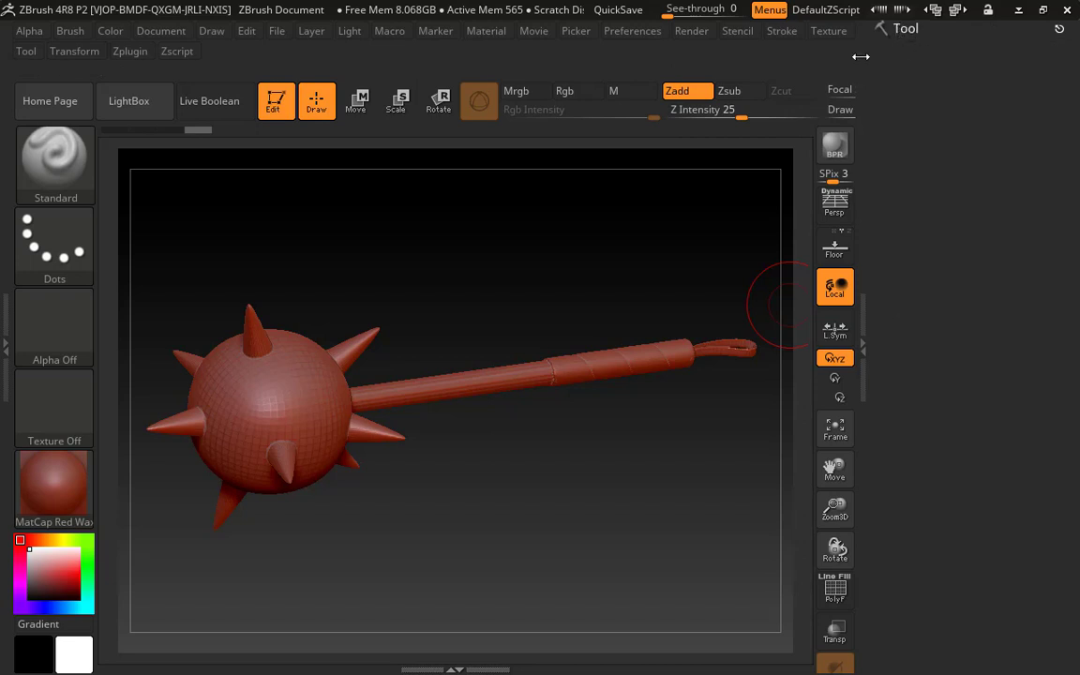
click(855, 75)
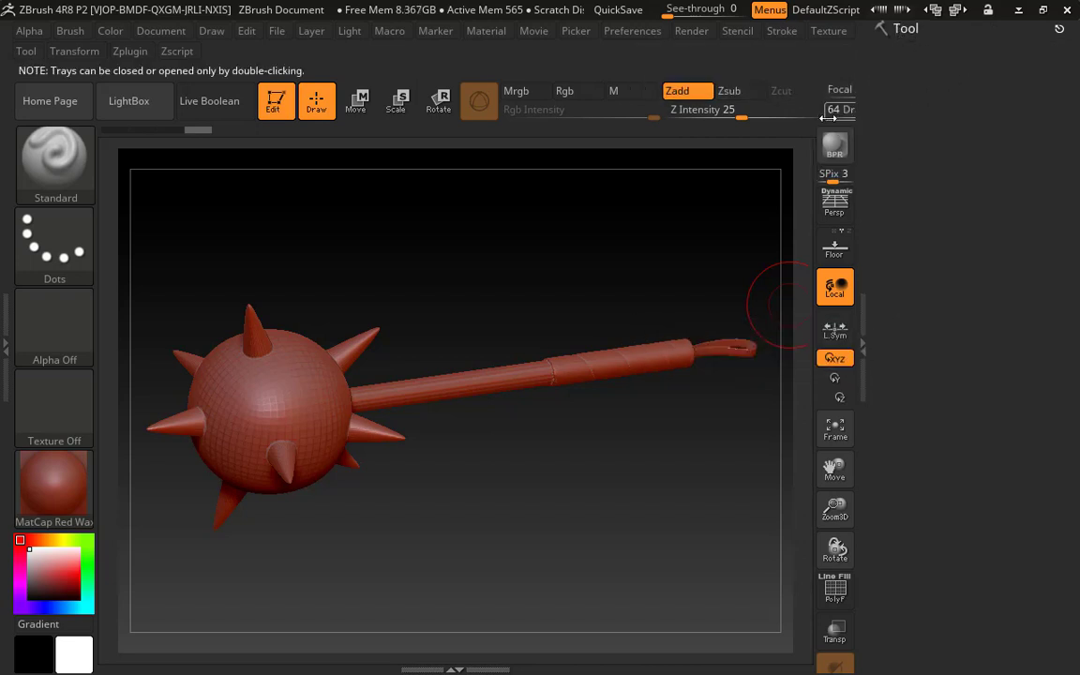
key(space)
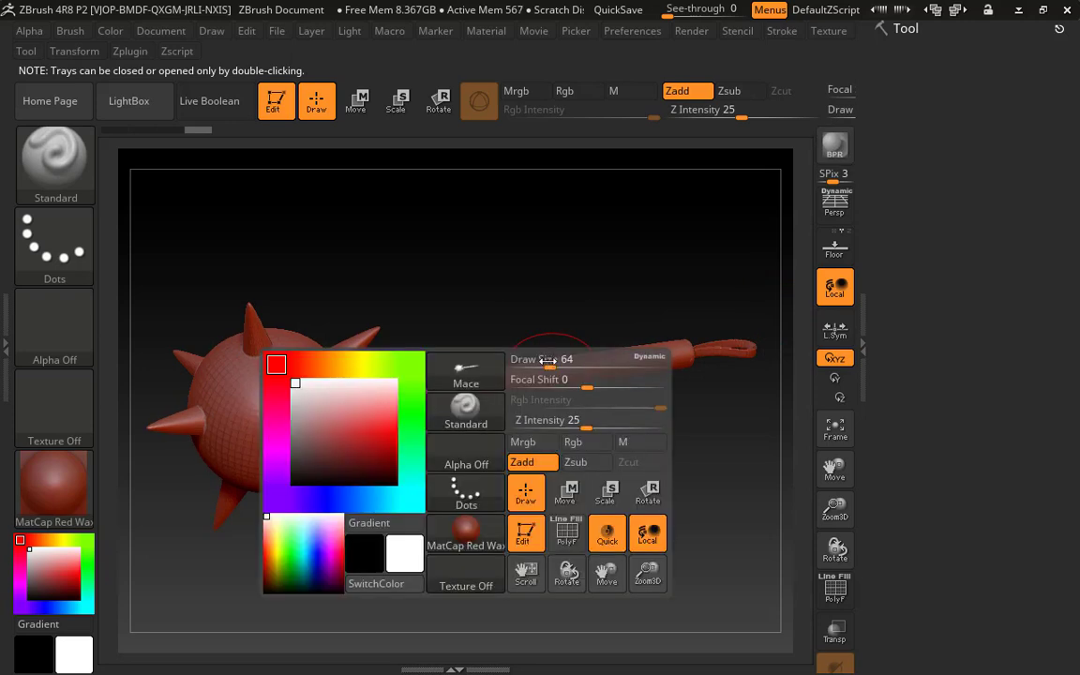
Smooth away the facets on the front and side of the mace's spiked ball with the Smooth brush at Z Intensity 100.
mouse_move(545, 255)
mouse_down()
mouse_move(635, 248)
mouse_move(480, 255)
mouse_up()
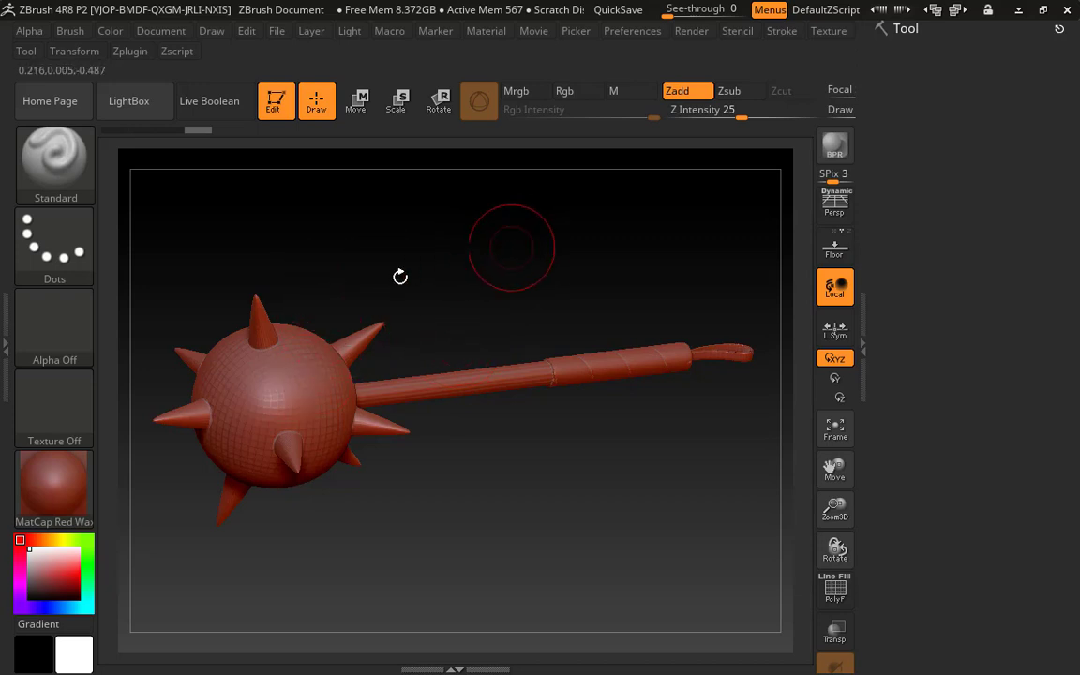
mouse_move(367, 261)
alt+mouse_down()
mouse_move(494, 231)
mouse_move(580, 235)
mouse_move(509, 239)
mouse_move(699, 194)
alt+mouse_up()
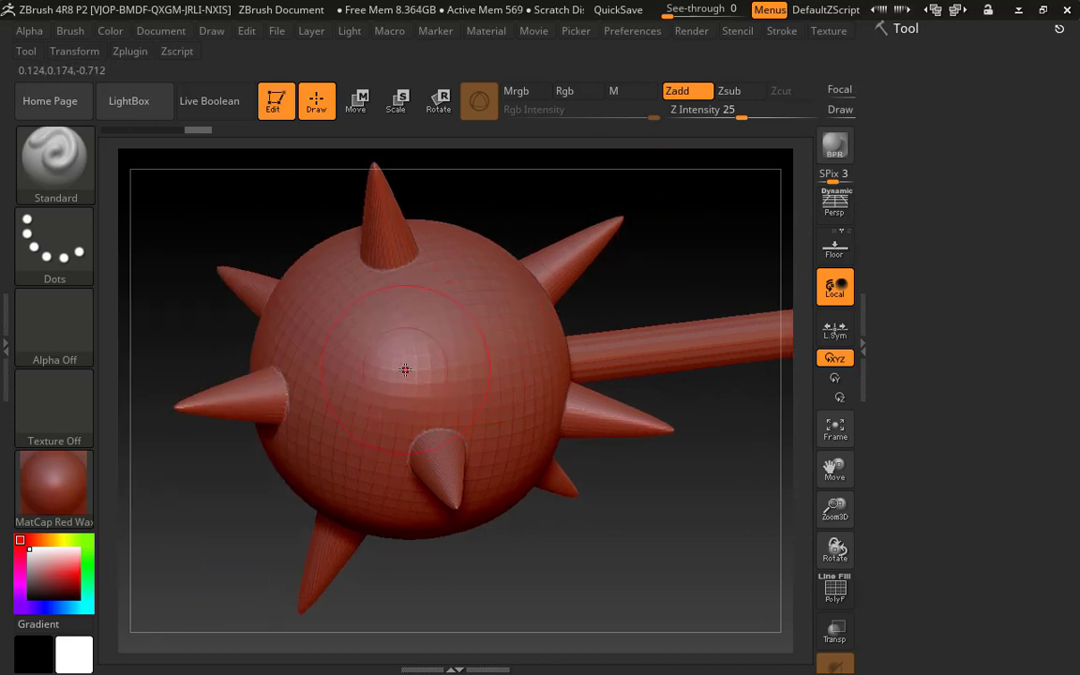
key(shift)
mouse_move(392, 365)
shift+mouse_down()
mouse_move(313, 309)
mouse_move(355, 349)
shift+mouse_up()
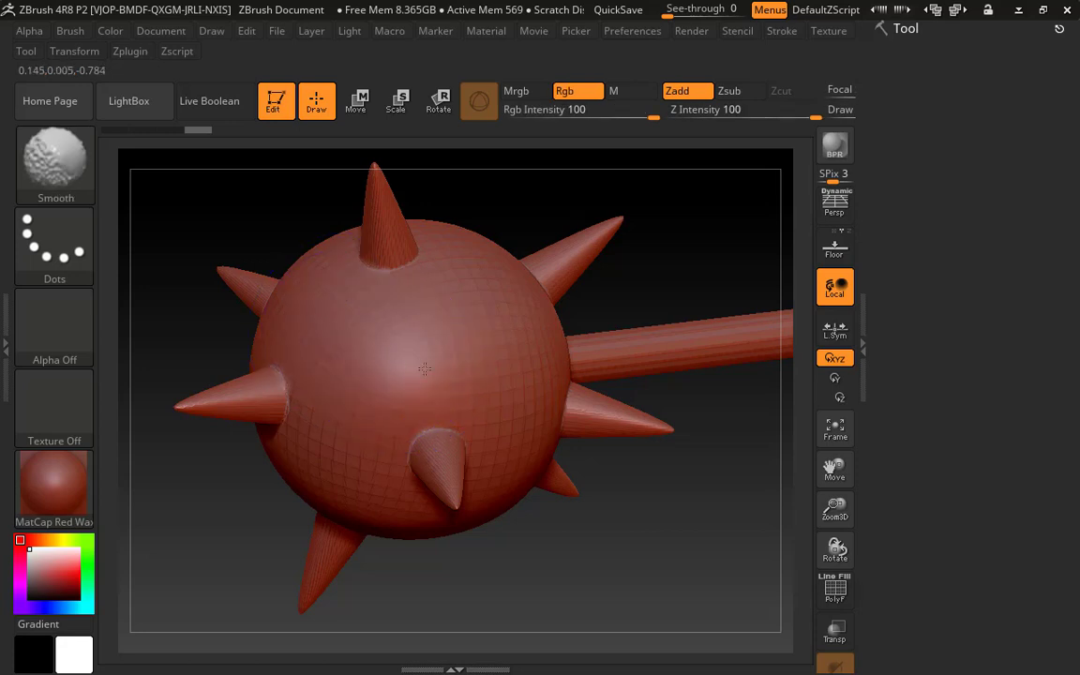
shift+drag(425, 369, 491, 316)
shift+drag(494, 270, 428, 272)
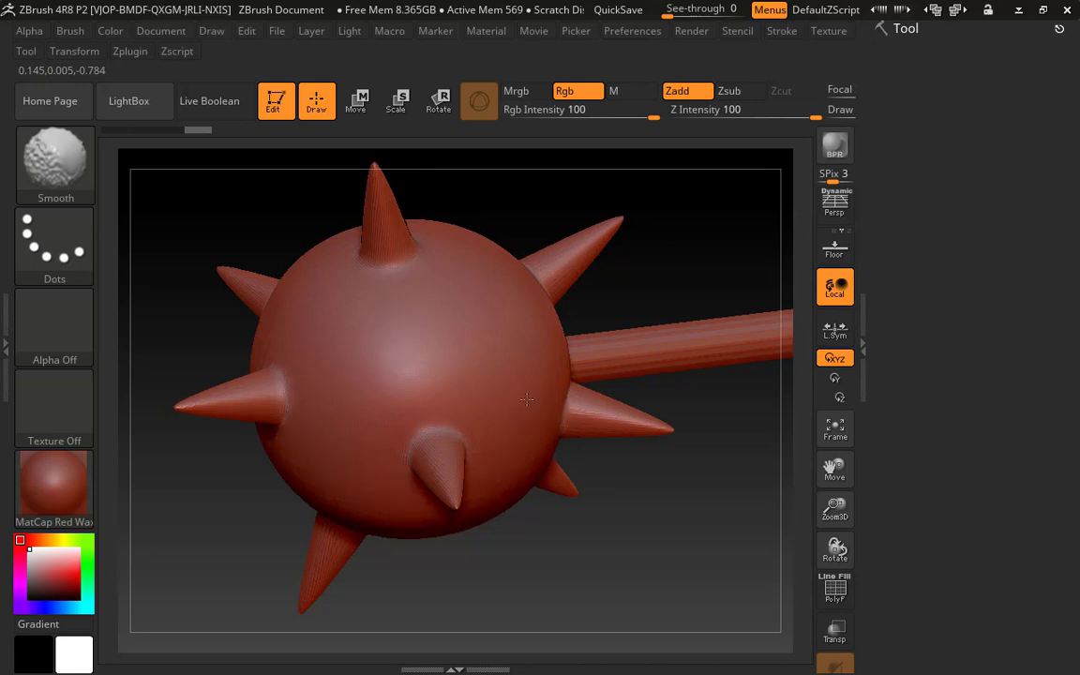
shift+drag(526, 400, 521, 410)
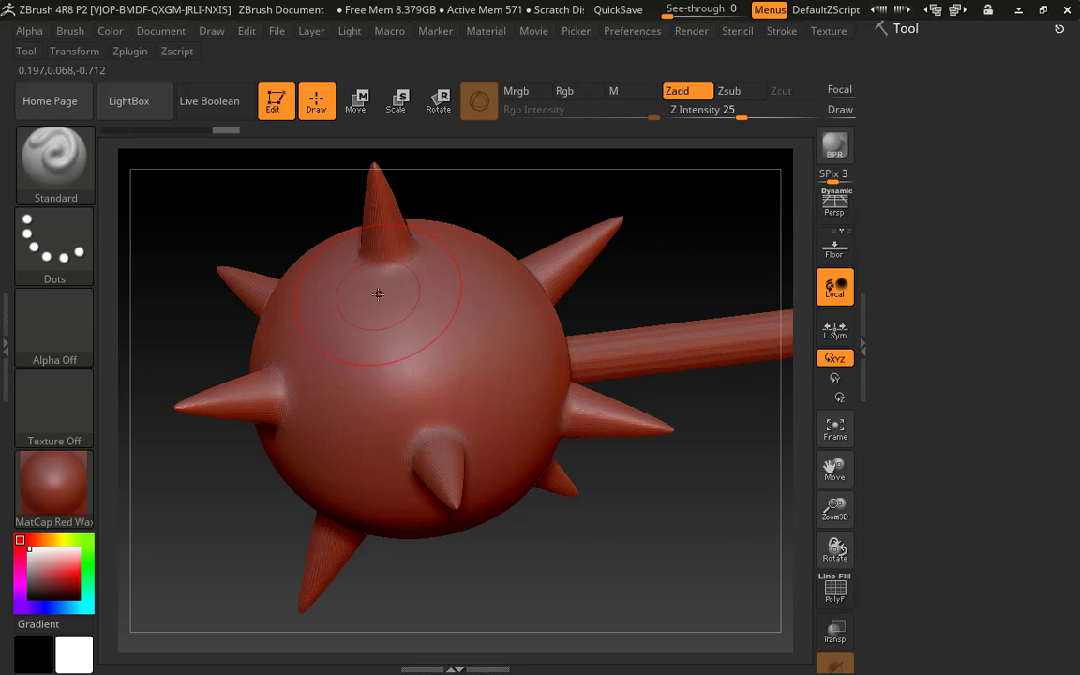
drag(183, 492, 431, 516)
shift+drag(536, 473, 677, 478)
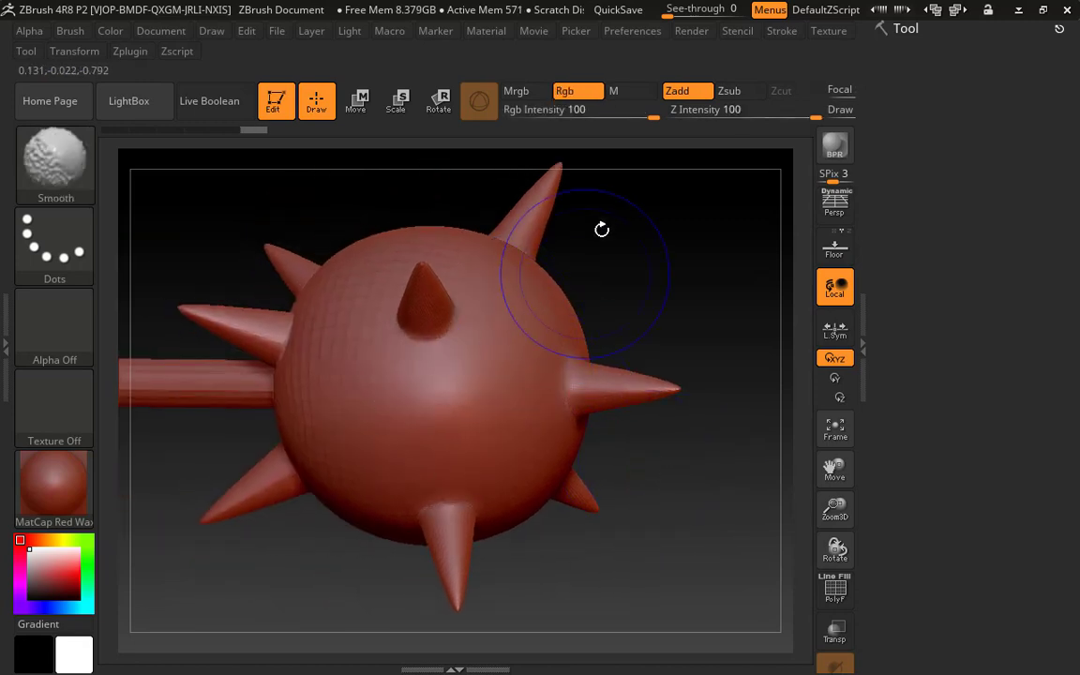
Set the Smooth brush's Z Intensity to 19 and smooth the rest of the ball, the spike bases and the handle.
text(19)
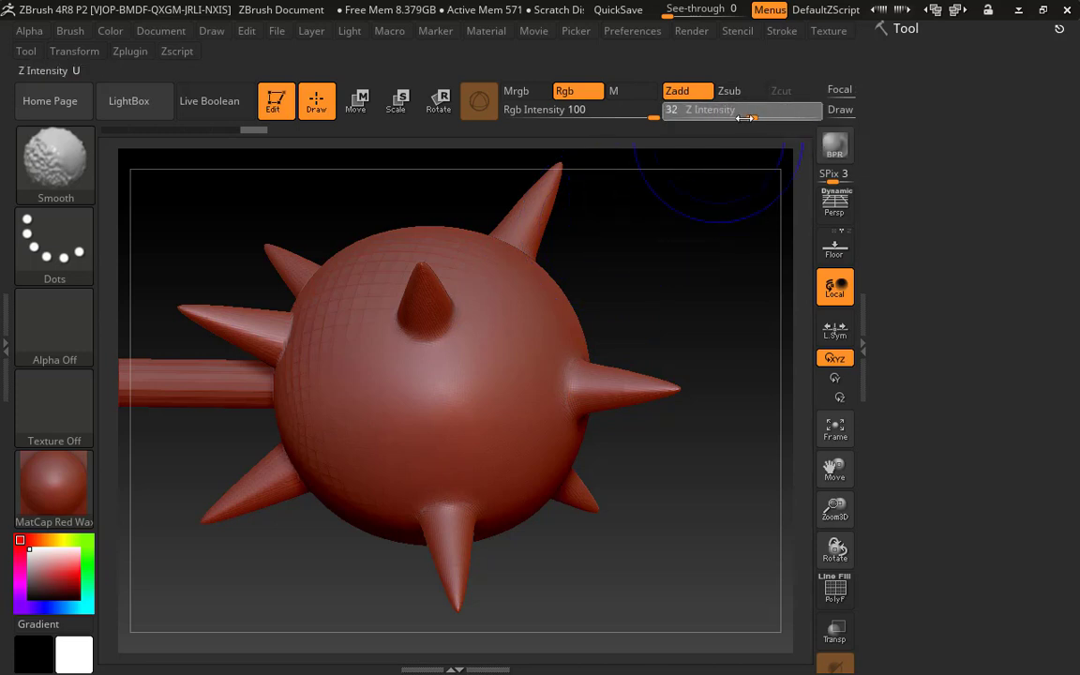
mouse_move(645, 243)
mouse_down()
mouse_move(658, 400)
mouse_move(644, 383)
mouse_move(671, 482)
mouse_move(610, 480)
mouse_move(600, 450)
mouse_up()
key(shift)
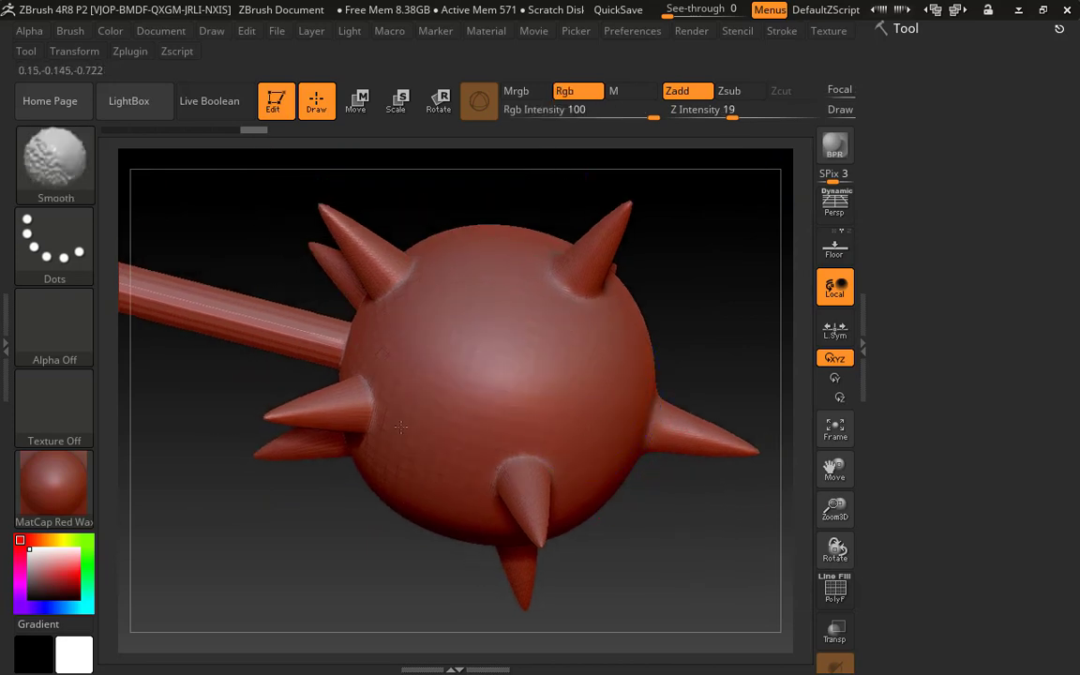
mouse_move(370, 469)
mouse_down()
mouse_move(366, 506)
mouse_move(313, 513)
mouse_move(359, 513)
mouse_move(385, 482)
mouse_up()
key(shift)
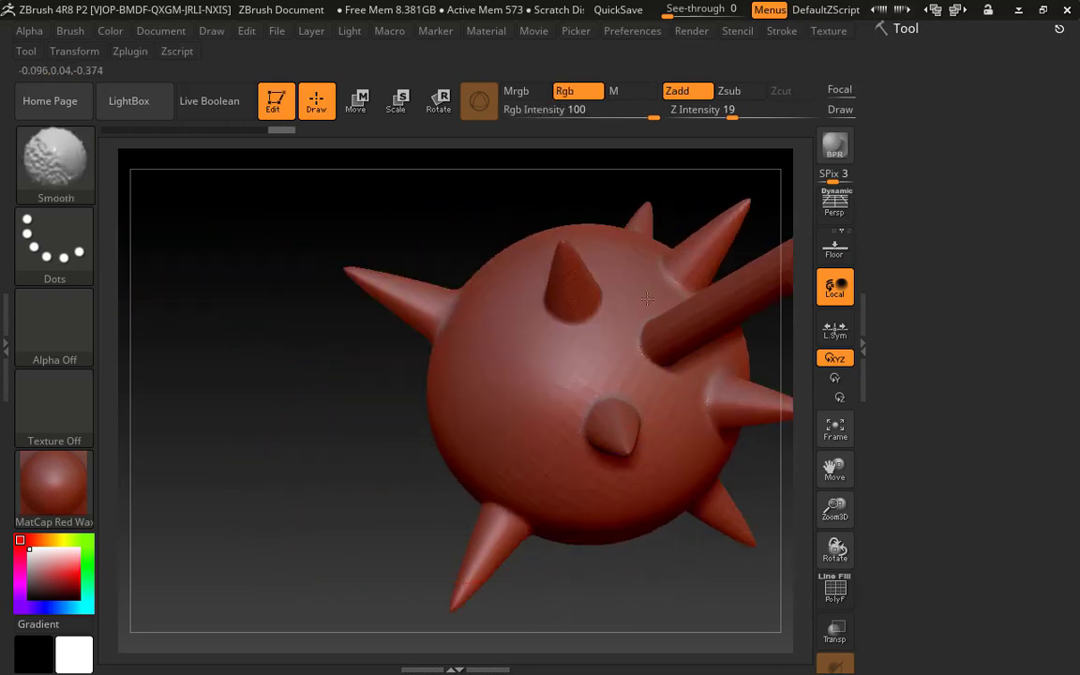
mouse_move(374, 415)
mouse_down()
mouse_move(326, 405)
mouse_move(345, 405)
mouse_move(264, 460)
mouse_move(356, 441)
mouse_up()
key(shift)
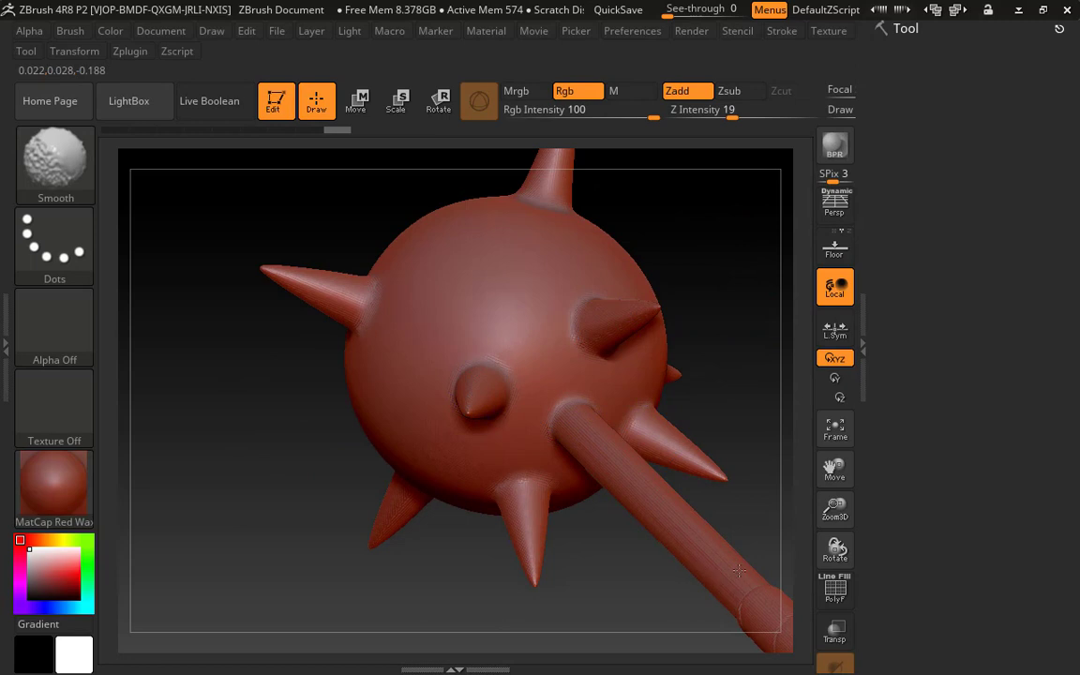
drag(776, 347, 622, 441)
key(shift)
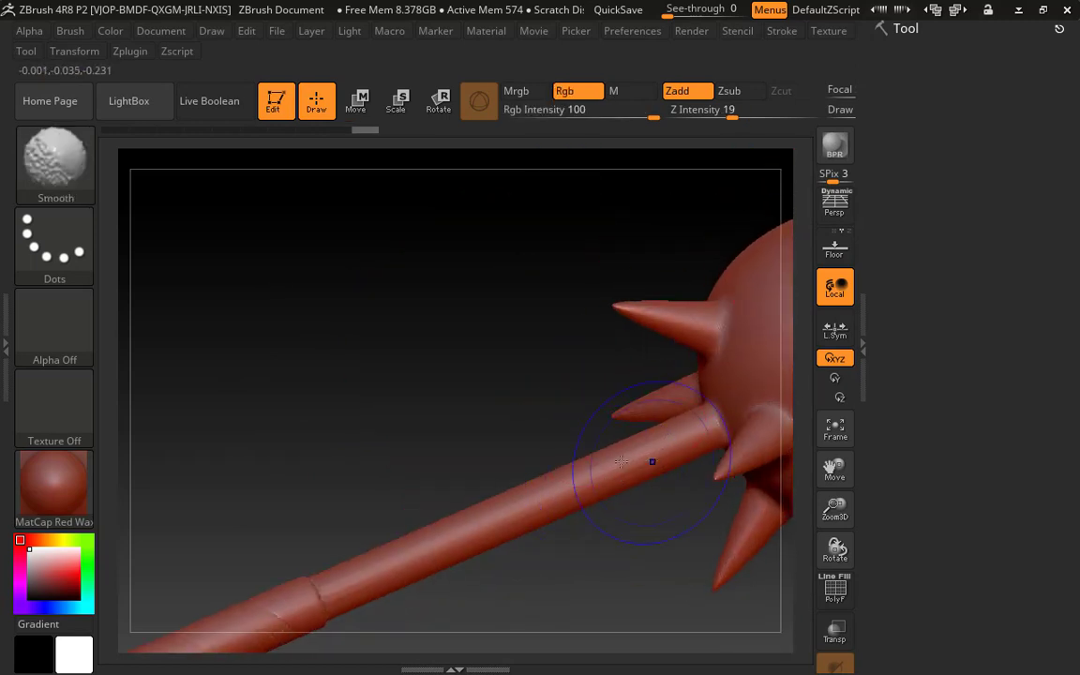
Examine the mace's remeshed topology up close with PolyFrame, turn PolyFrame off and expand the Tool palette.
mouse_move(465, 419)
mouse_down()
mouse_move(405, 422)
mouse_move(576, 350)
mouse_move(359, 260)
mouse_move(374, 241)
mouse_move(357, 171)
mouse_move(359, 187)
mouse_up()
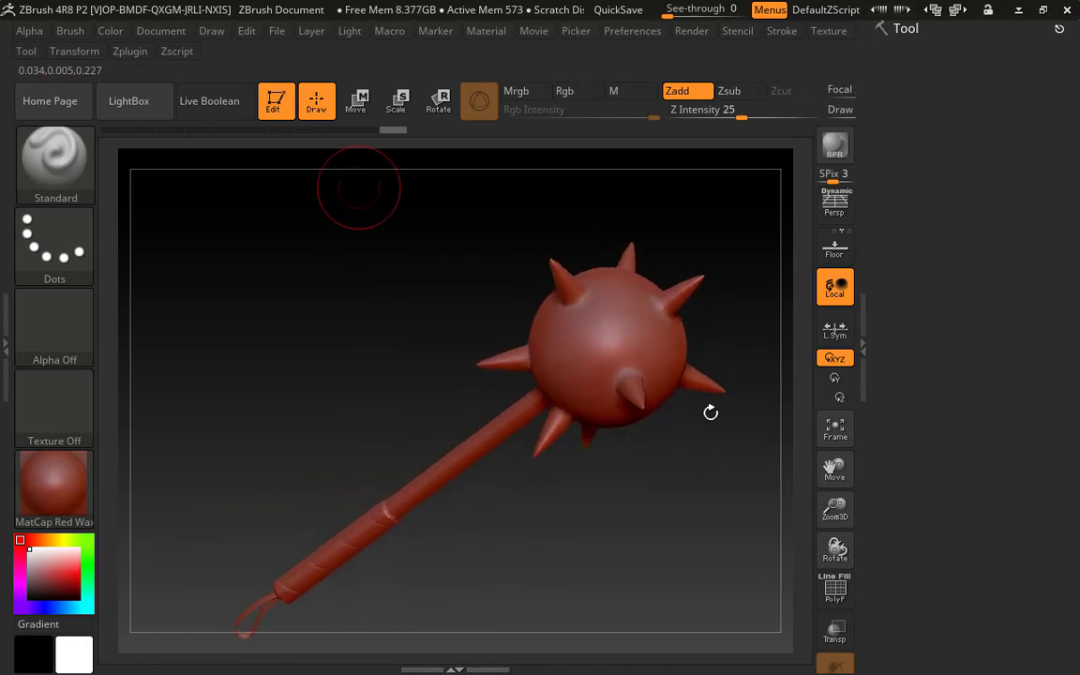
click(834, 591)
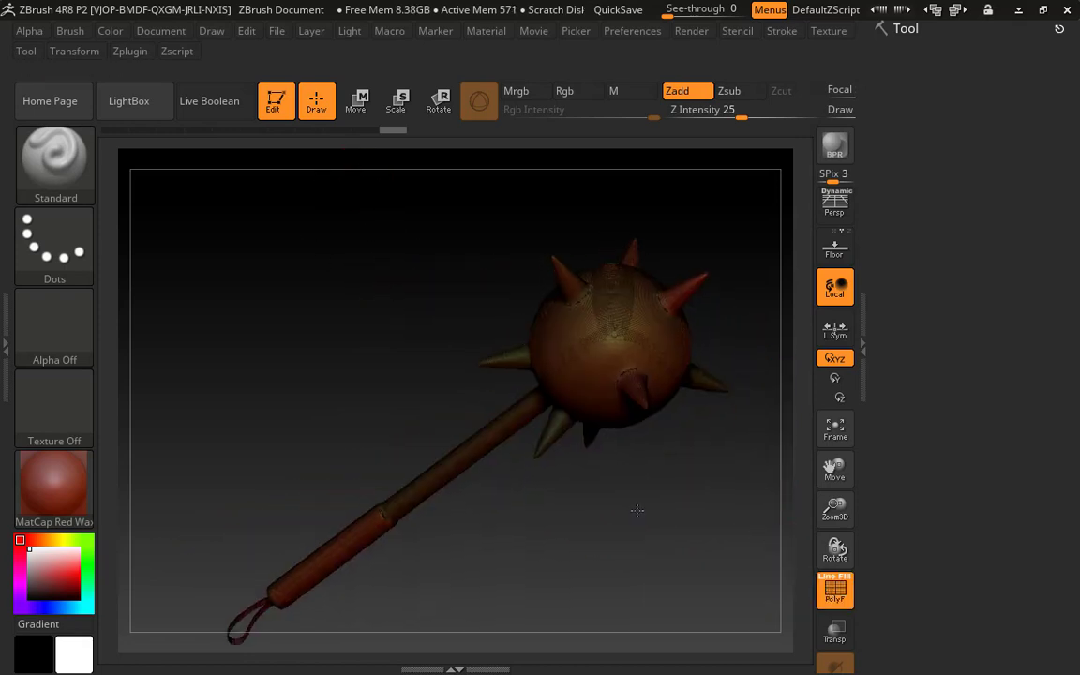
mouse_move(636, 511)
mouse_down()
mouse_move(755, 519)
mouse_move(618, 536)
mouse_move(574, 559)
mouse_move(684, 556)
mouse_up()
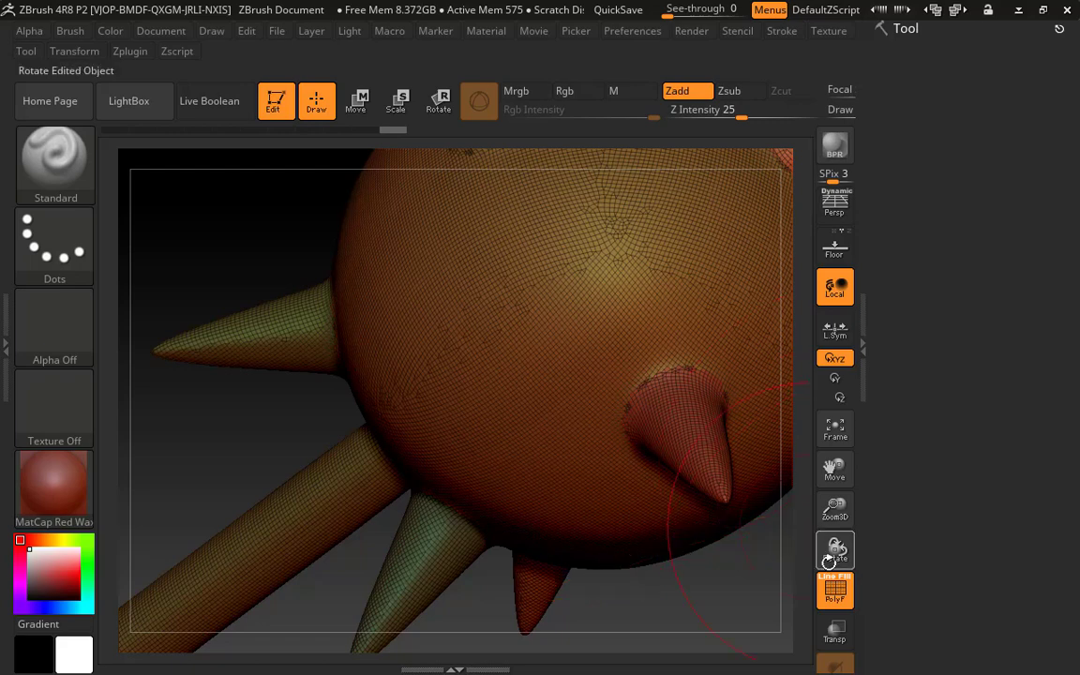
click(836, 598)
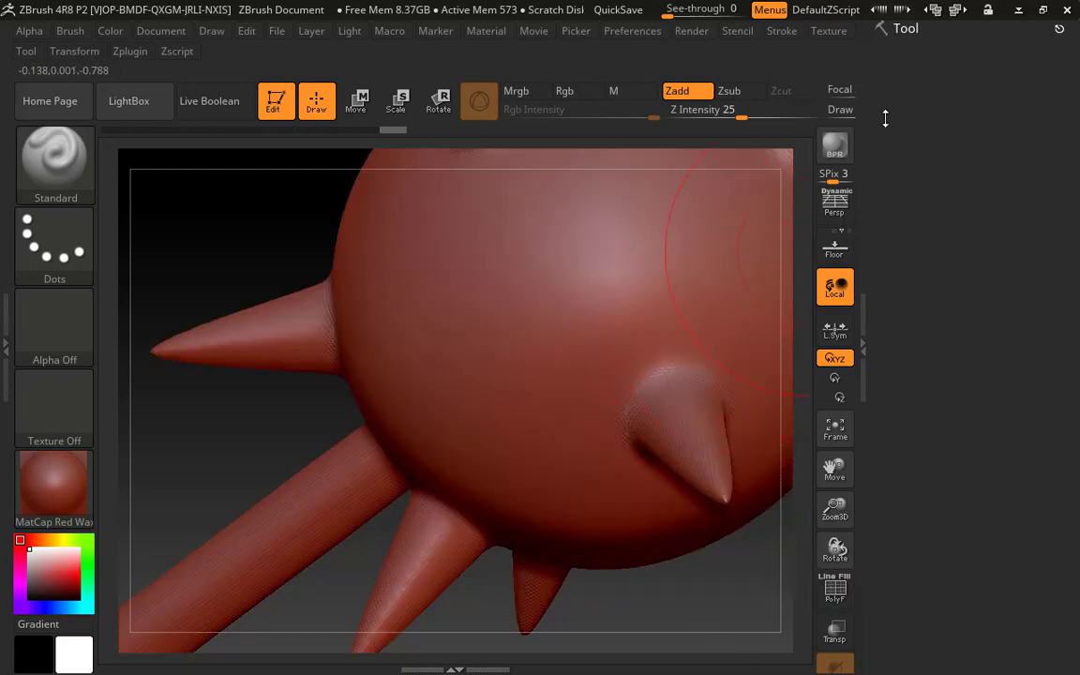
click(882, 30)
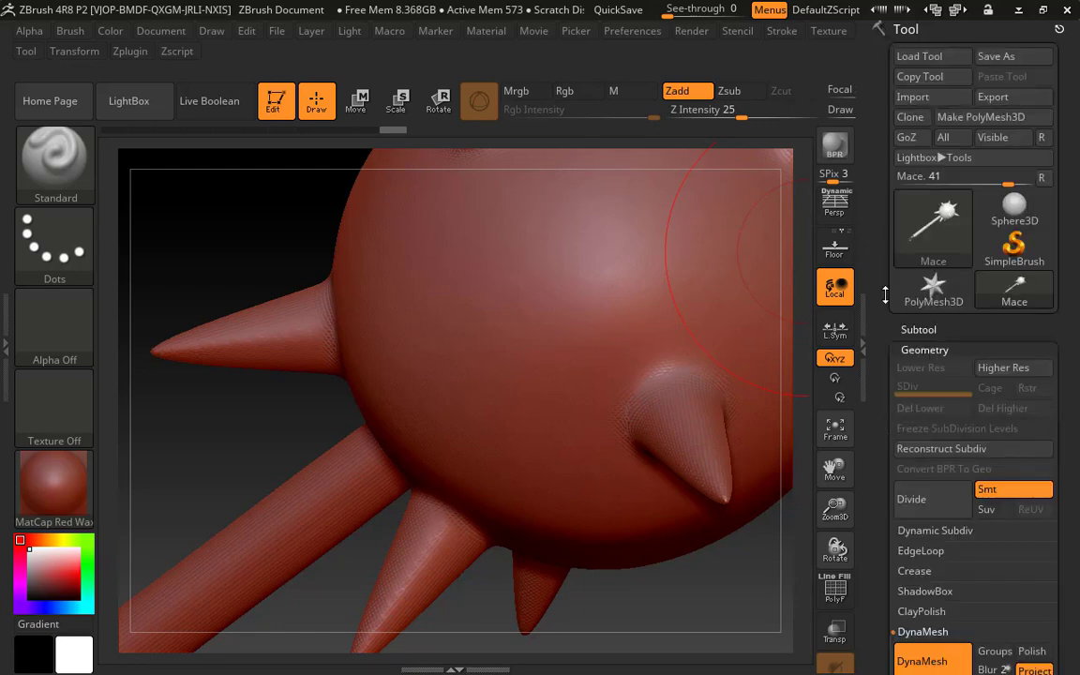
Reduce the Standard brush's draw size and try a raised, curling stroke across the mace's ball.
scroll(951, 217, down, 5)
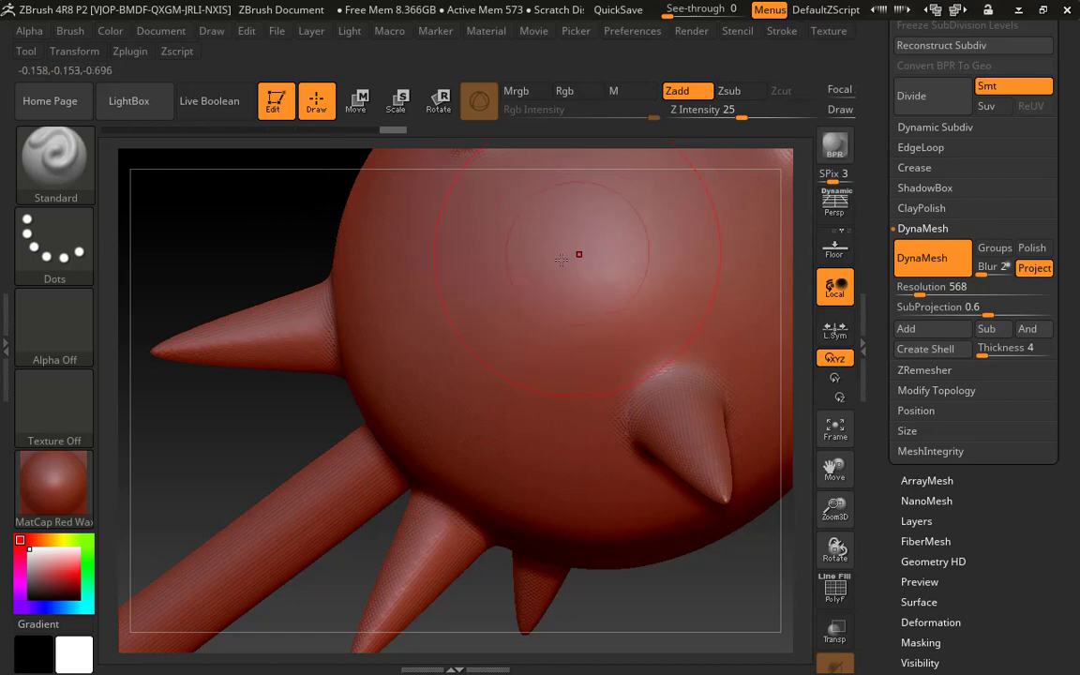
key(s)
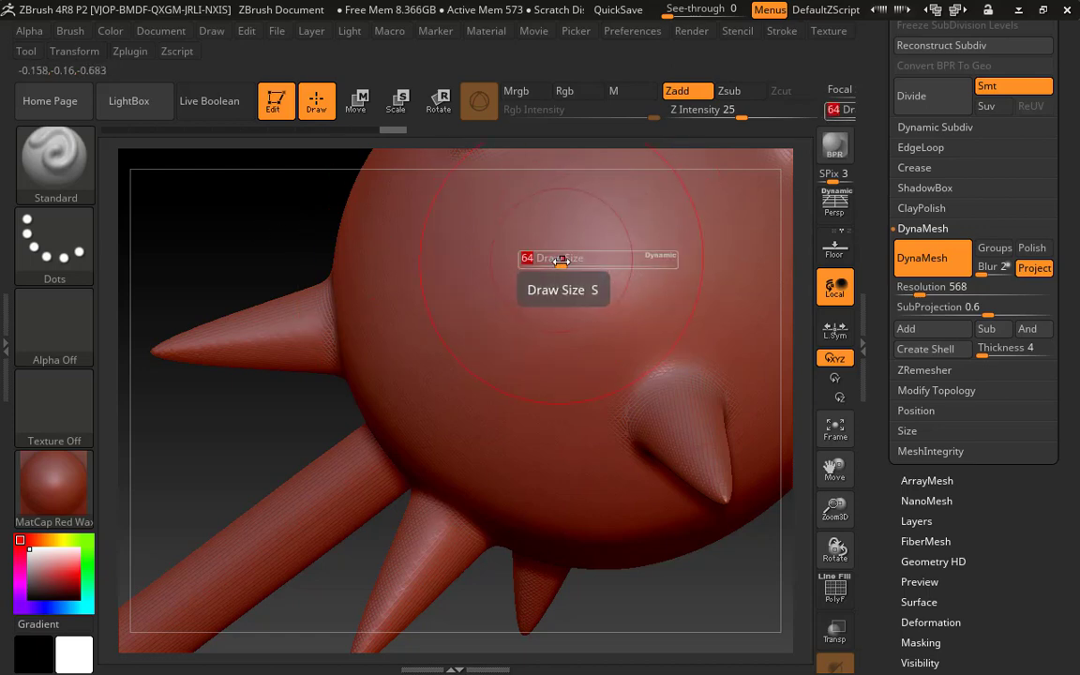
drag(553, 261, 543, 262)
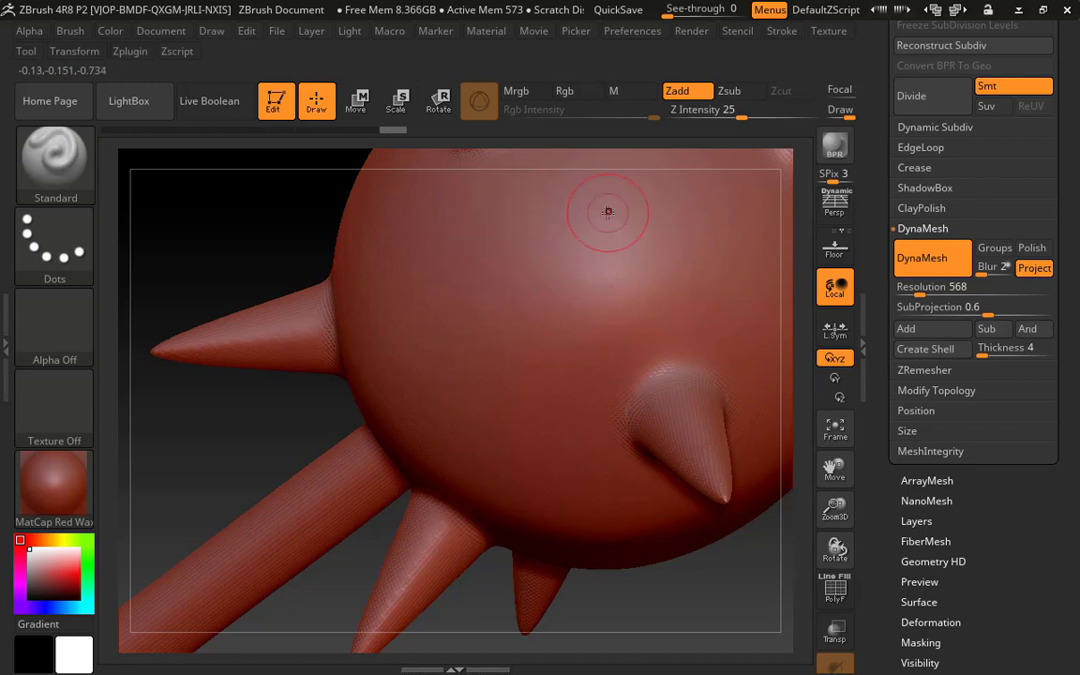
mouse_move(596, 242)
mouse_down()
mouse_move(403, 225)
mouse_move(361, 281)
mouse_move(478, 434)
mouse_move(492, 361)
mouse_move(478, 272)
mouse_move(394, 253)
mouse_move(361, 314)
mouse_up()
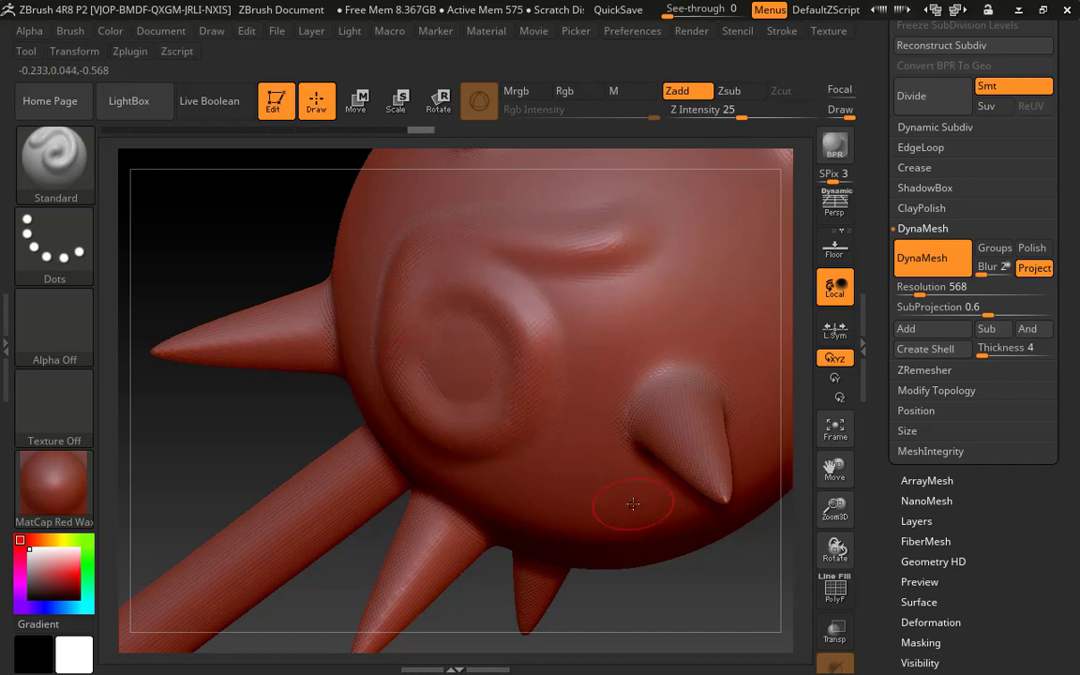
key(ctrl+z)
Set the DynaMesh resolution to 1768 and remesh the mace.
click(956, 287)
text(1768)
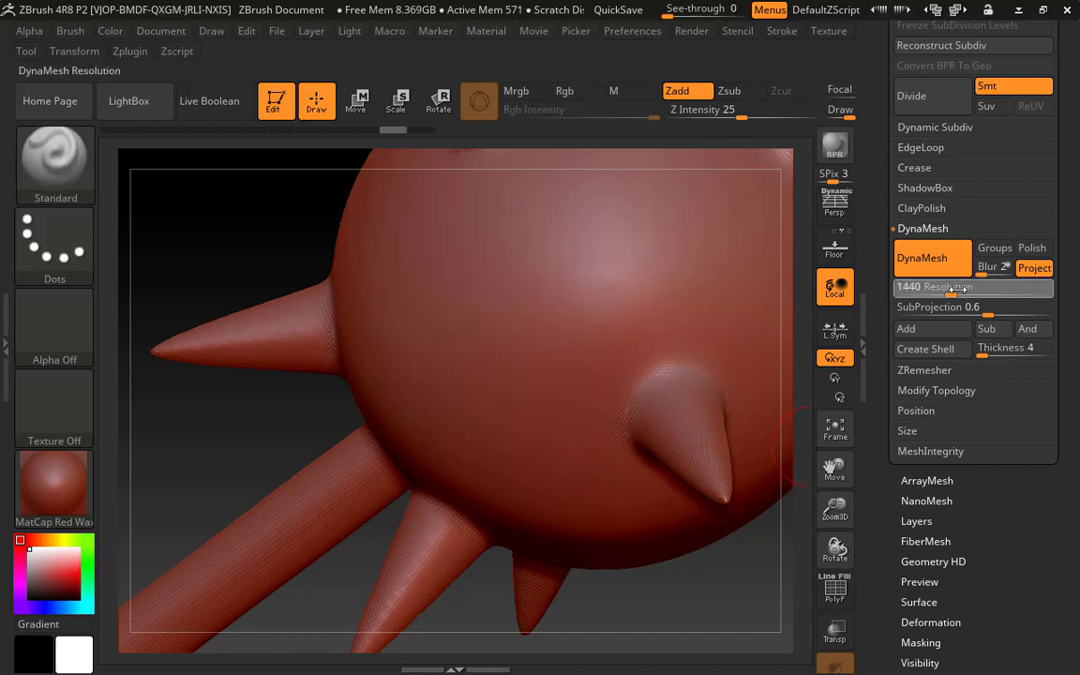
click(934, 258)
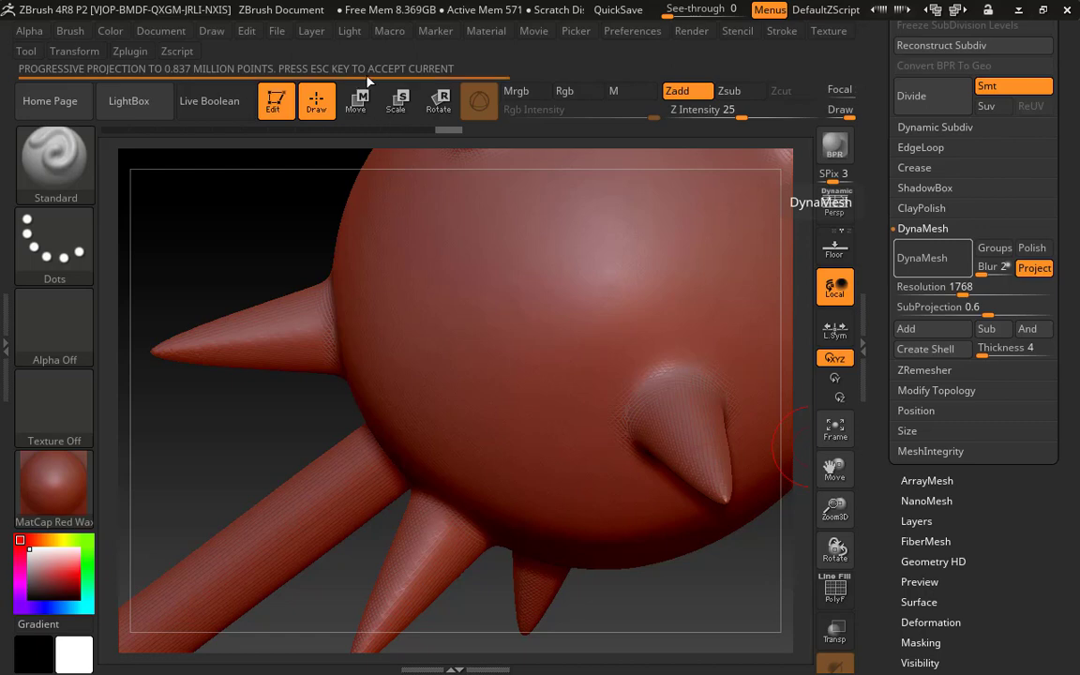
Try an S-shaped raised stroke on the ball and check the denser topology with PolyFrame.
drag(543, 251, 432, 245)
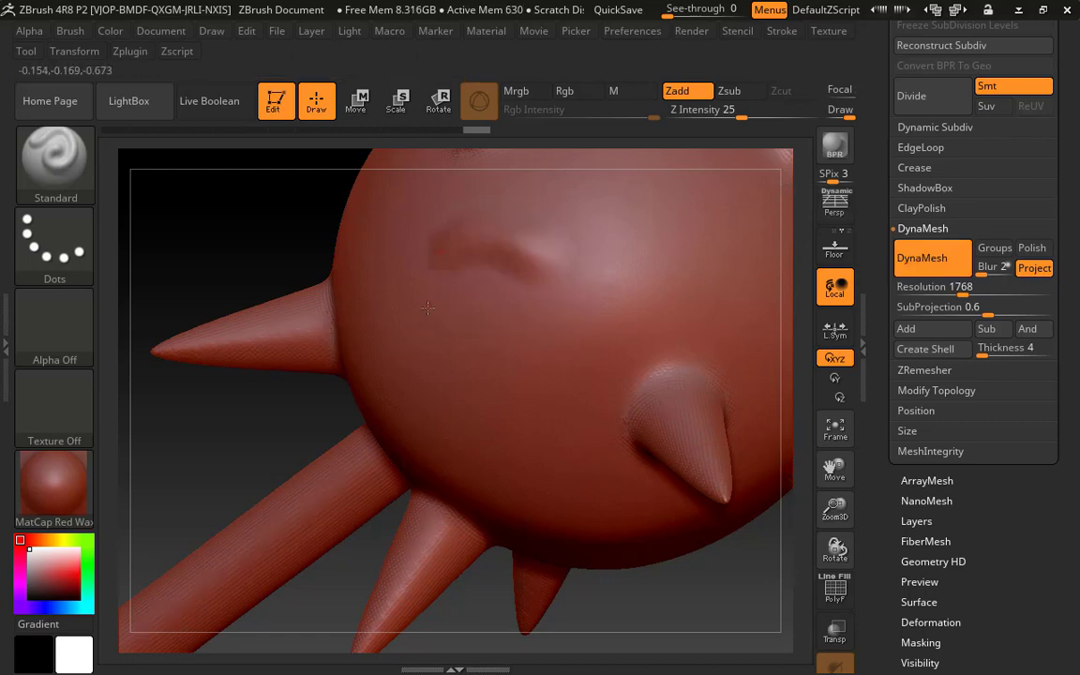
mouse_move(428, 307)
mouse_down()
mouse_move(497, 339)
mouse_move(490, 427)
mouse_move(405, 390)
mouse_up()
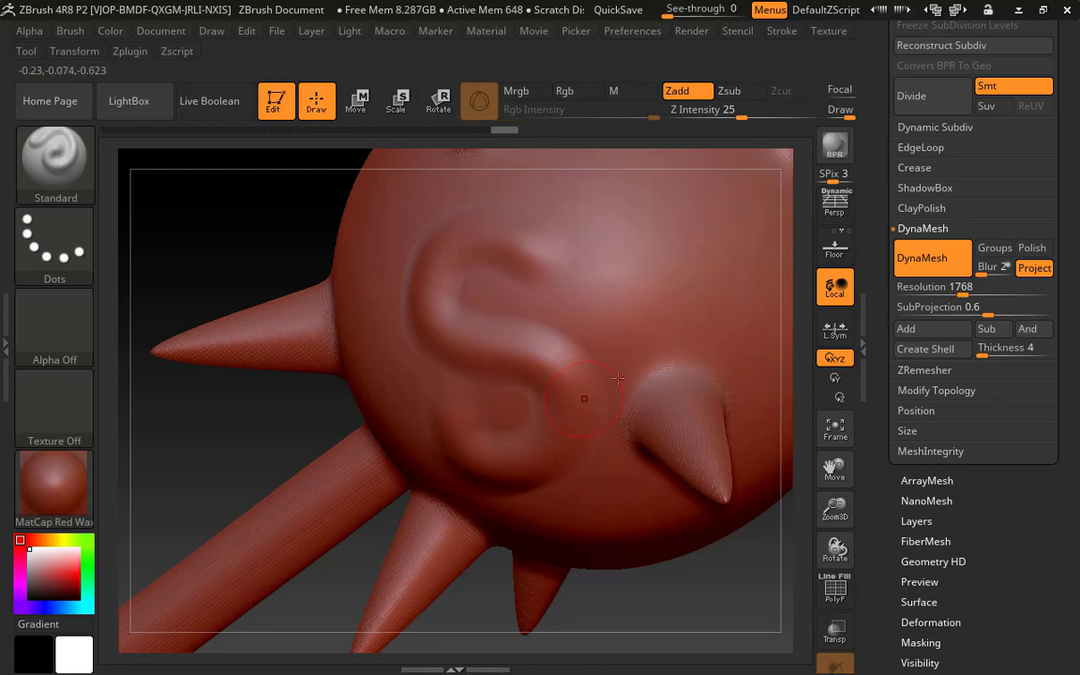
click(833, 591)
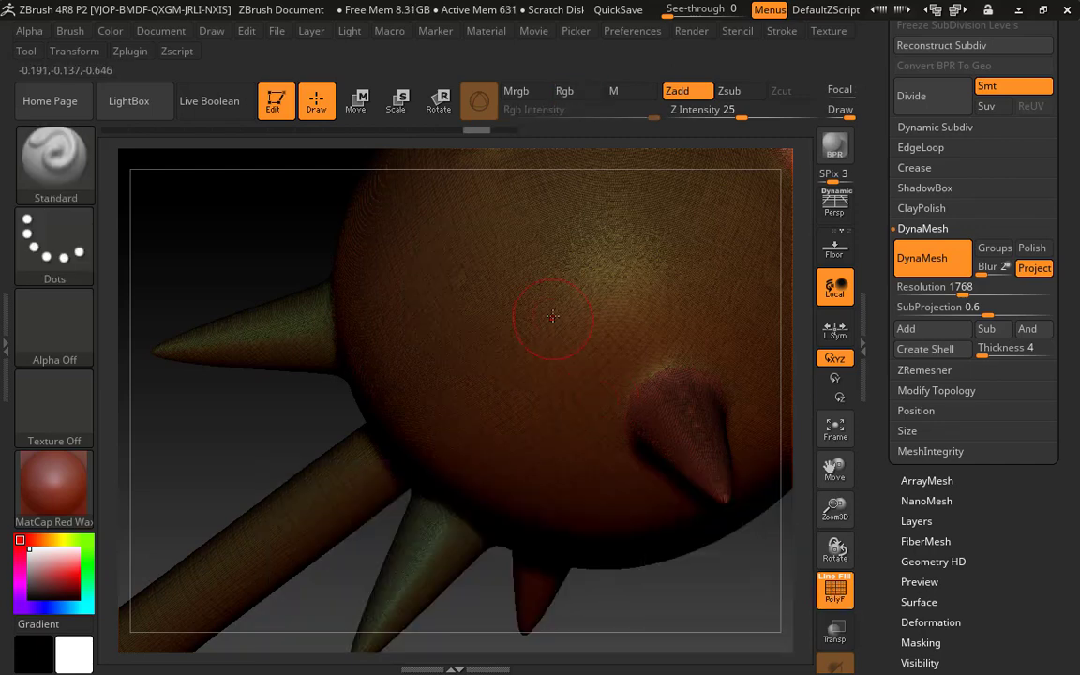
key(s)
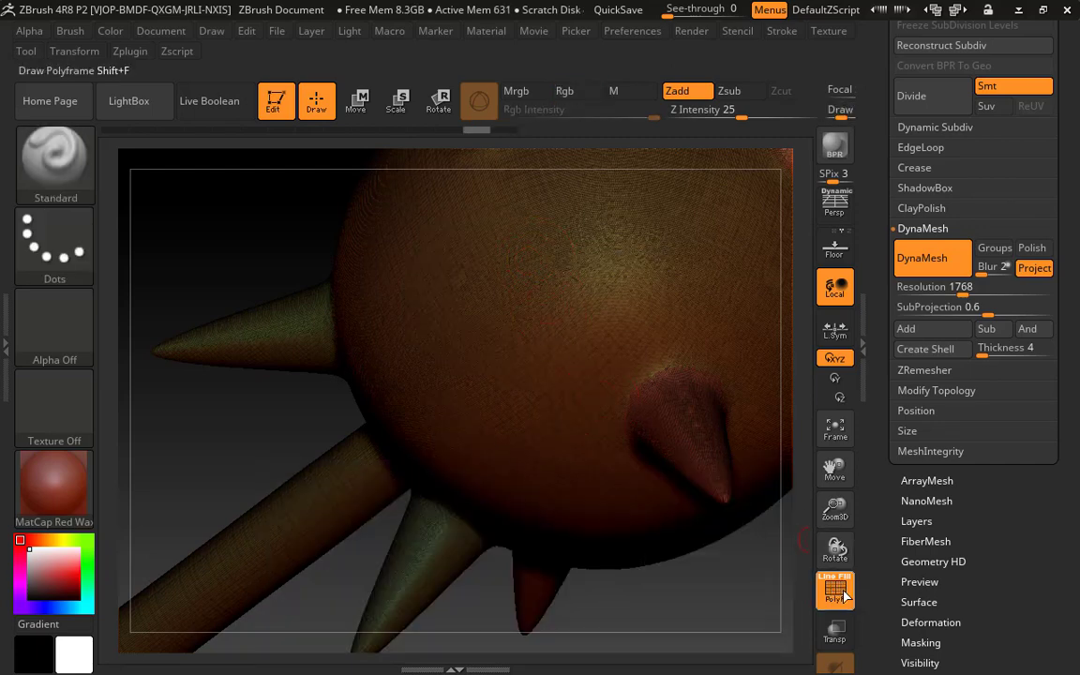
click(836, 588)
Set the draw size to 68 and smooth around the ball's side spike with the Smooth brush at Z Intensity 19.
mouse_move(543, 247)
mouse_down()
mouse_move(474, 240)
mouse_move(462, 281)
mouse_move(544, 302)
mouse_move(530, 375)
mouse_move(446, 373)
mouse_move(433, 324)
mouse_move(577, 408)
mouse_up()
mouse_move(225, 422)
mouse_down()
mouse_move(236, 434)
mouse_move(270, 414)
mouse_move(437, 490)
mouse_move(536, 570)
mouse_move(476, 448)
mouse_move(634, 540)
mouse_move(247, 338)
mouse_up()
key(s)
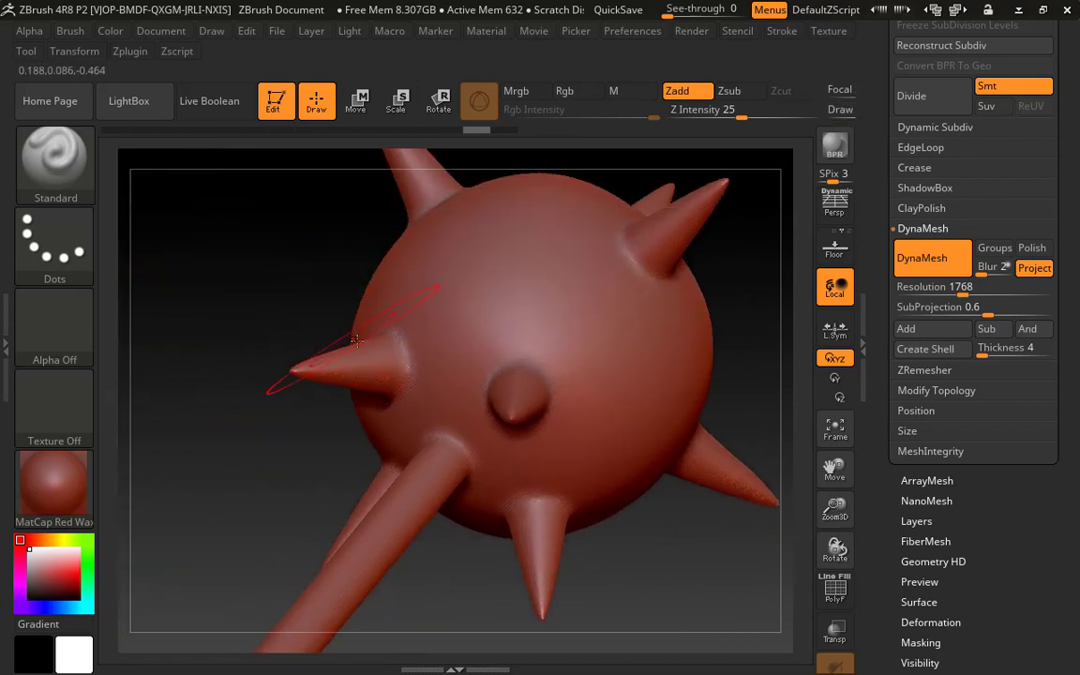
key(shift)
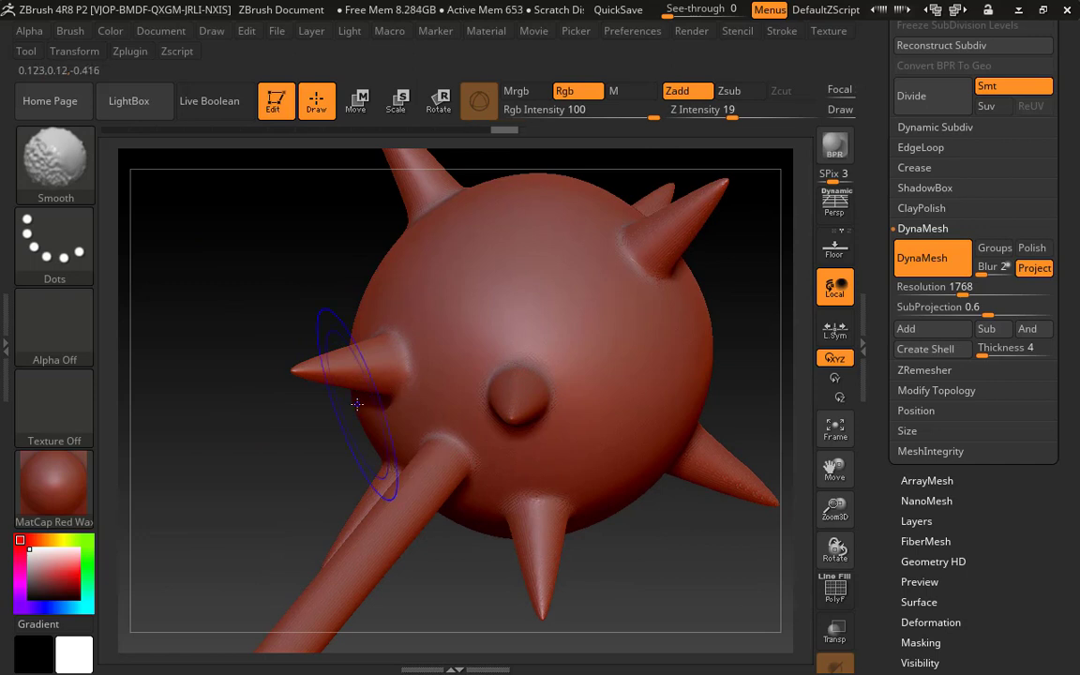
Try a short raised stroke on the front of the ball with the Standard brush at draw size 17.
key(s)
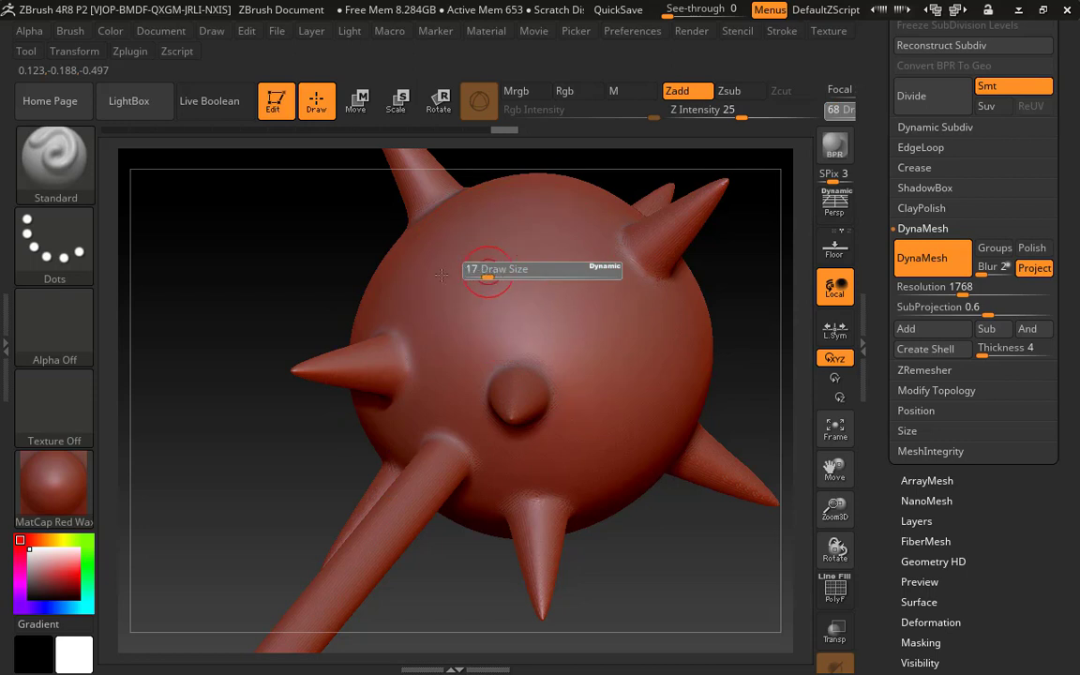
drag(450, 274, 581, 263)
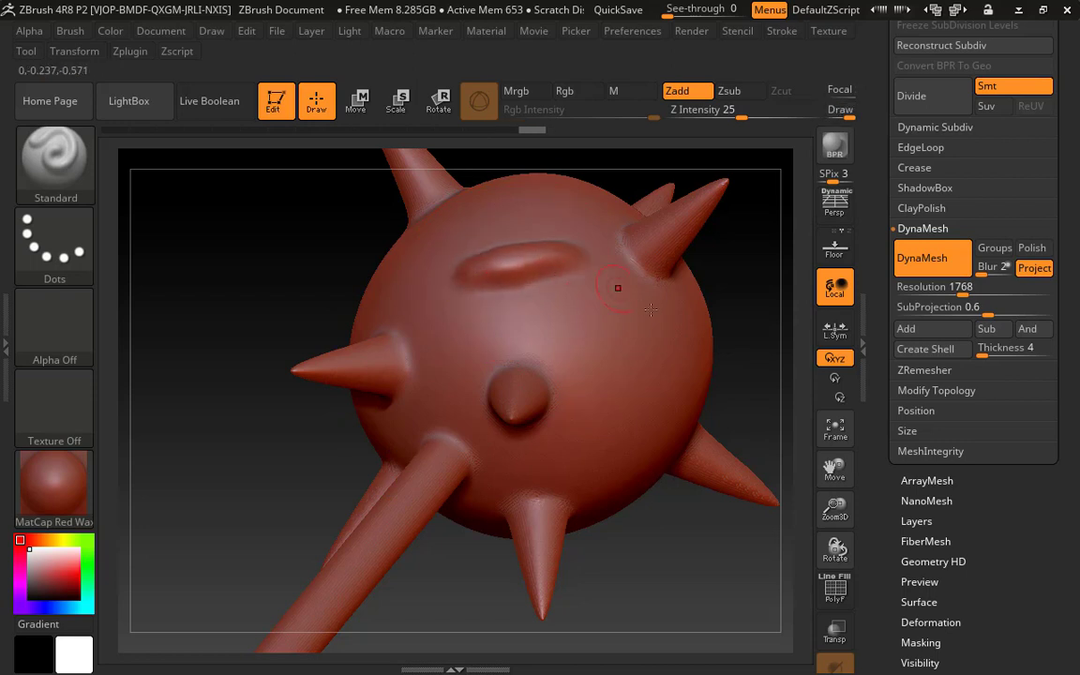
key(shift)
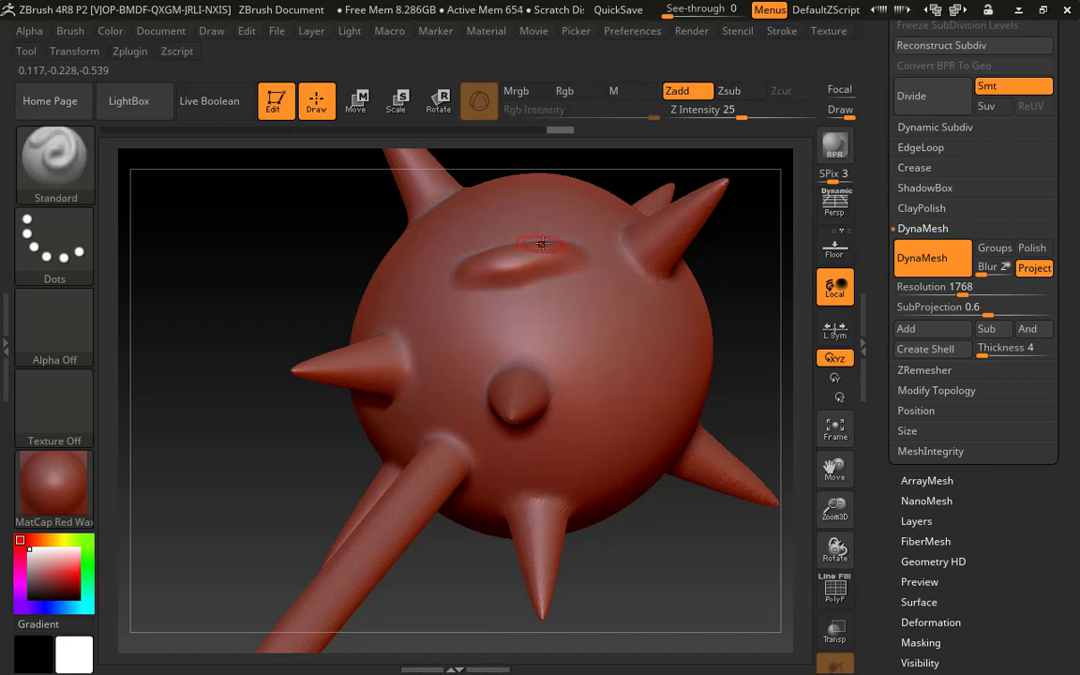
key(shift)
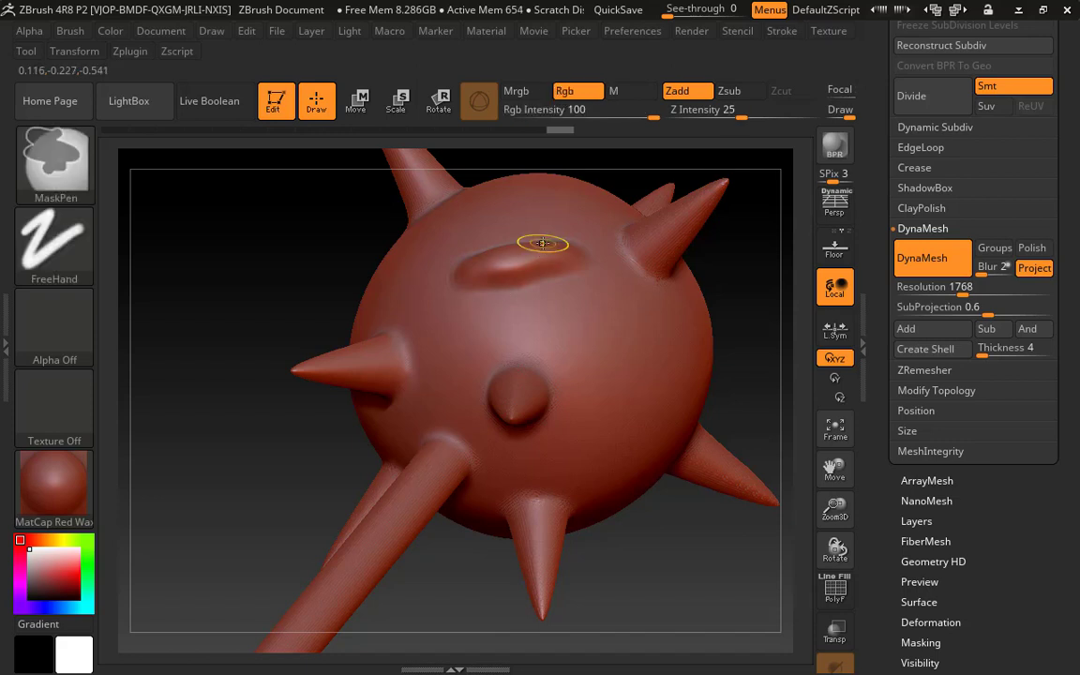
shift+drag(548, 244, 549, 244)
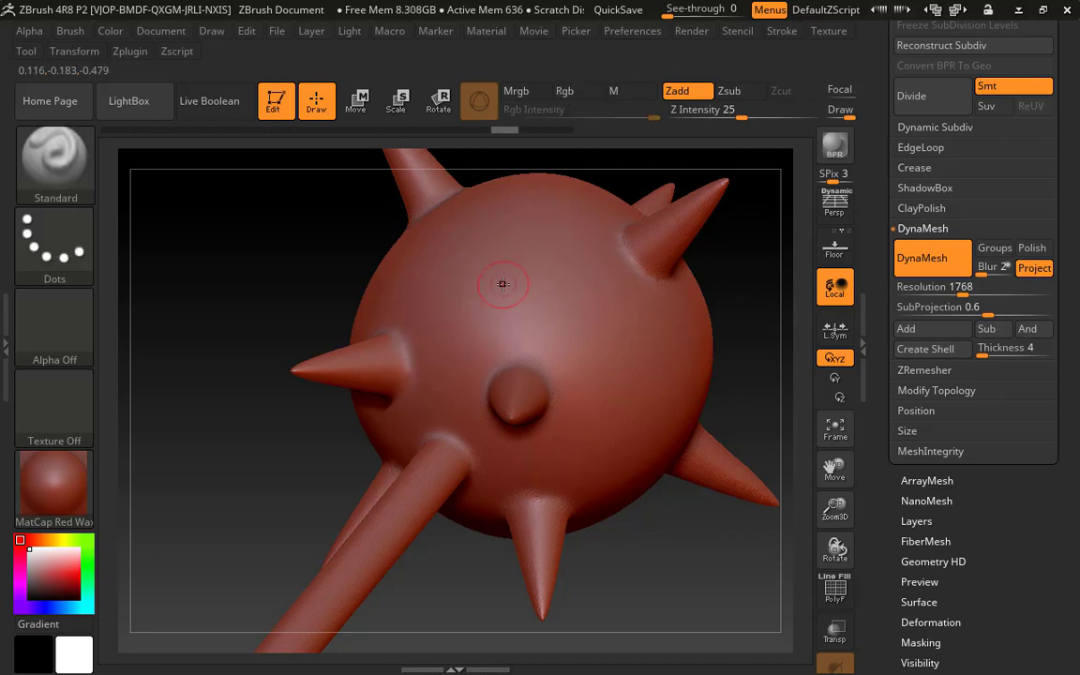
Examine the whole mace from several sides and return to the DynaMesh settings.
drag(502, 283, 506, 398)
drag(699, 528, 672, 528)
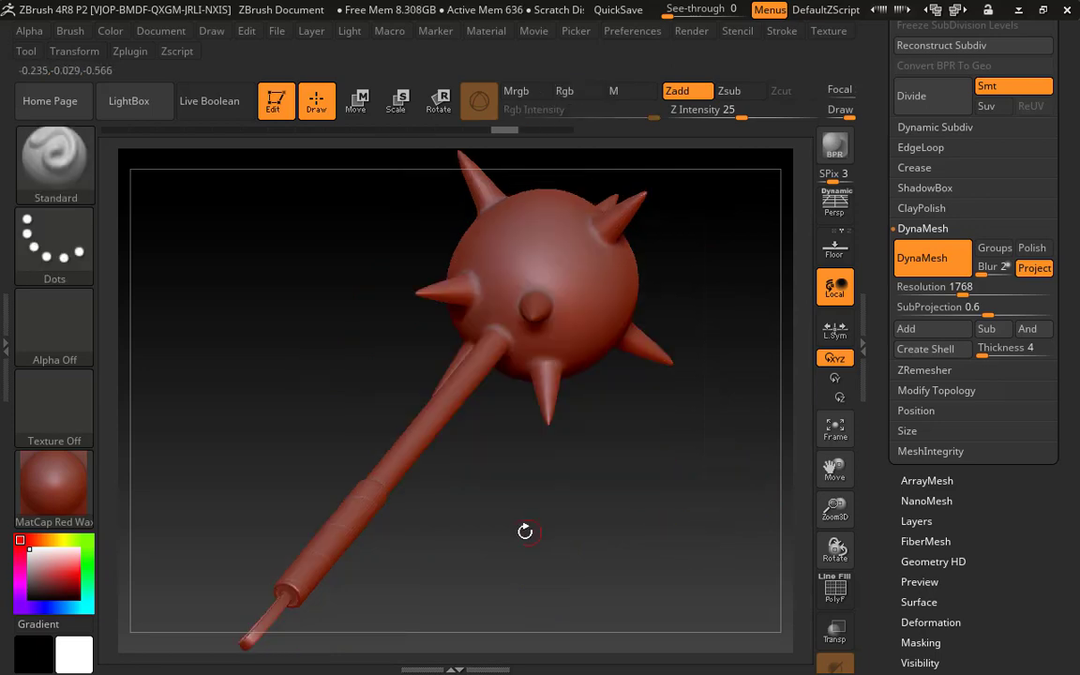
drag(525, 532, 516, 483)
scroll(938, 244, up, 5)
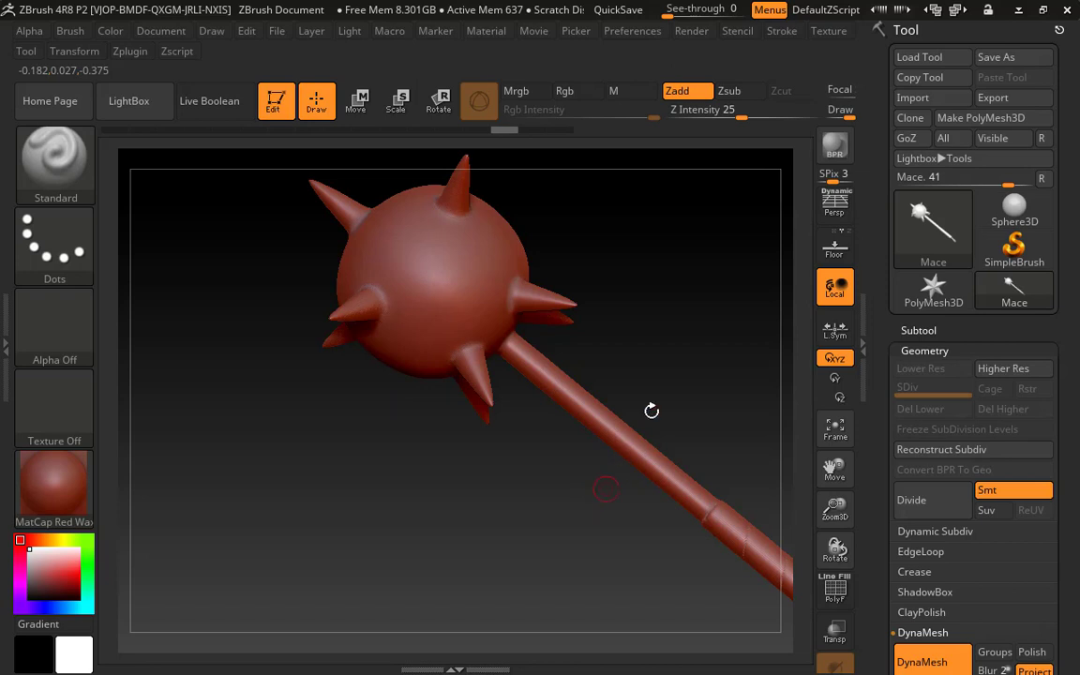
scroll(869, 353, down, 1)
scroll(869, 354, down, 5)
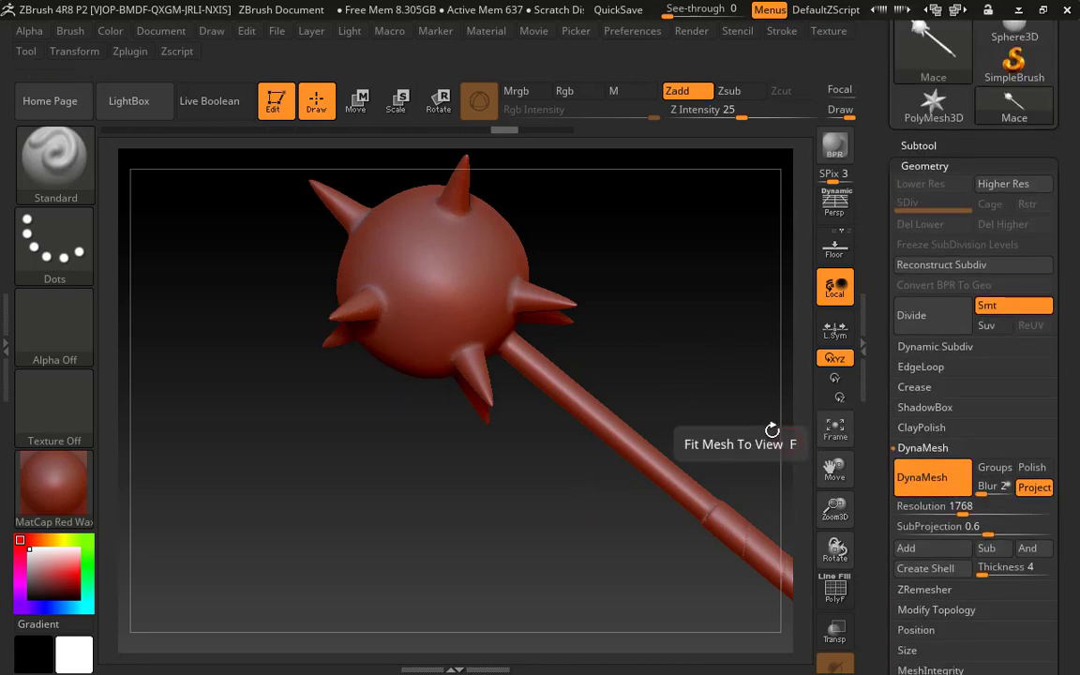
Smooth the spiral grooves on the mace's handle grip with the Smooth brush at Z Intensity 19.
drag(615, 259, 507, 255)
key(shift)
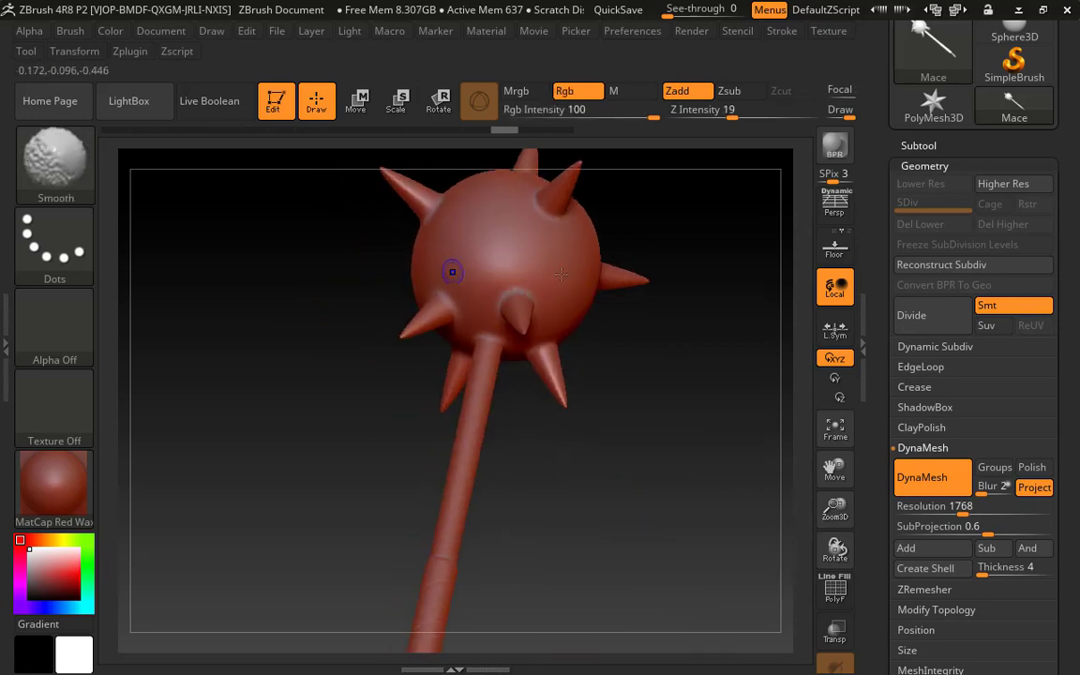
mouse_move(658, 373)
mouse_down()
mouse_move(652, 354)
mouse_move(588, 516)
mouse_move(680, 381)
mouse_move(541, 474)
mouse_move(282, 417)
mouse_move(415, 440)
mouse_move(338, 223)
mouse_move(343, 318)
mouse_move(376, 330)
mouse_move(364, 338)
mouse_move(469, 339)
mouse_up()
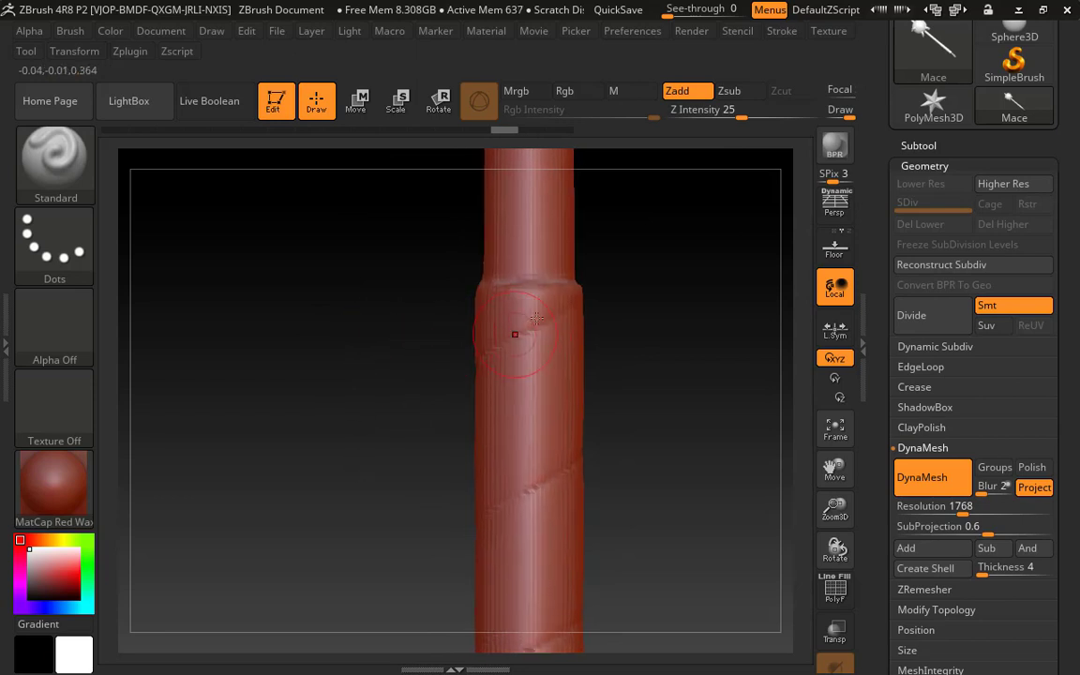
key(shift)
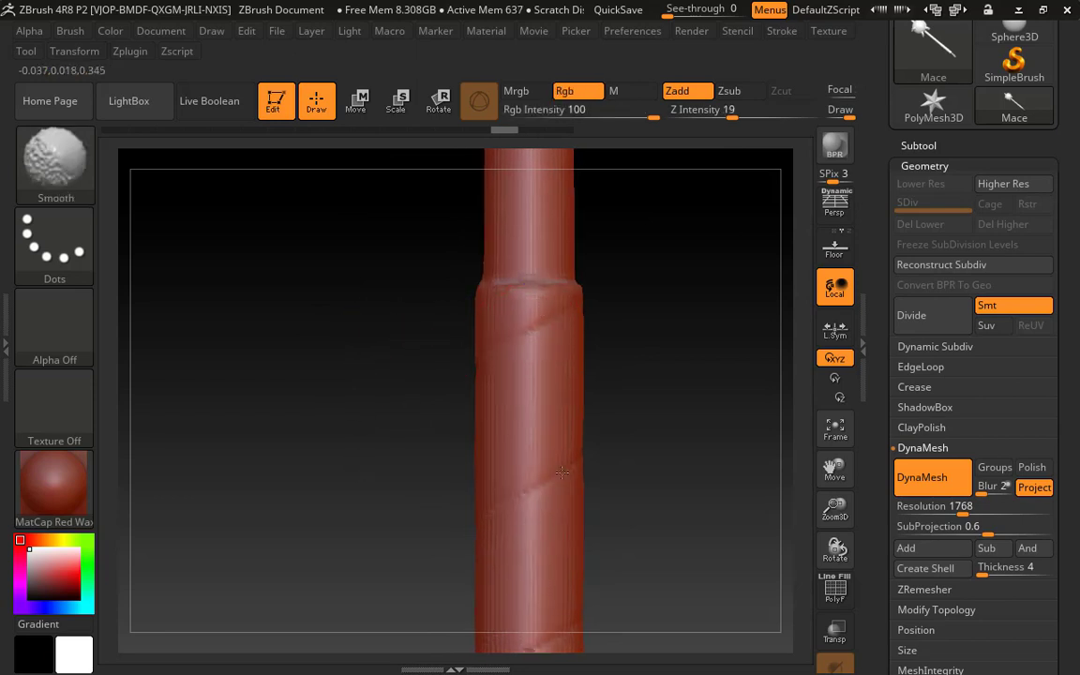
Try deepening the two upper spiral grooves on the handle grip with a smaller DamStandard brush at Z Intensity 33.
key(b)
key(d)
key(s)
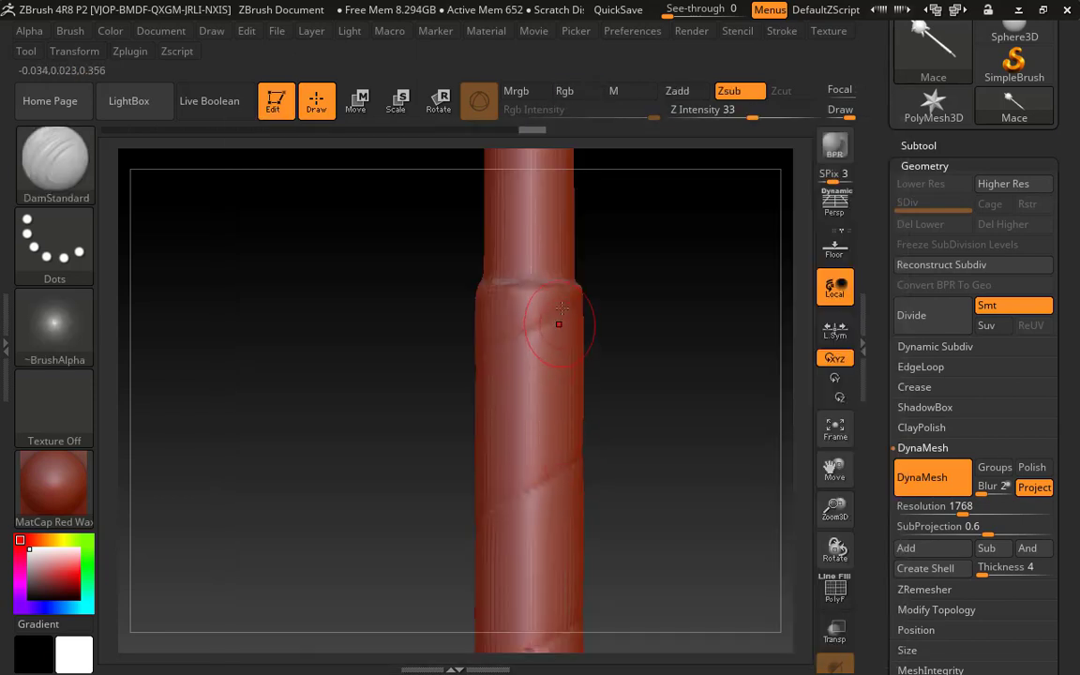
key(s)
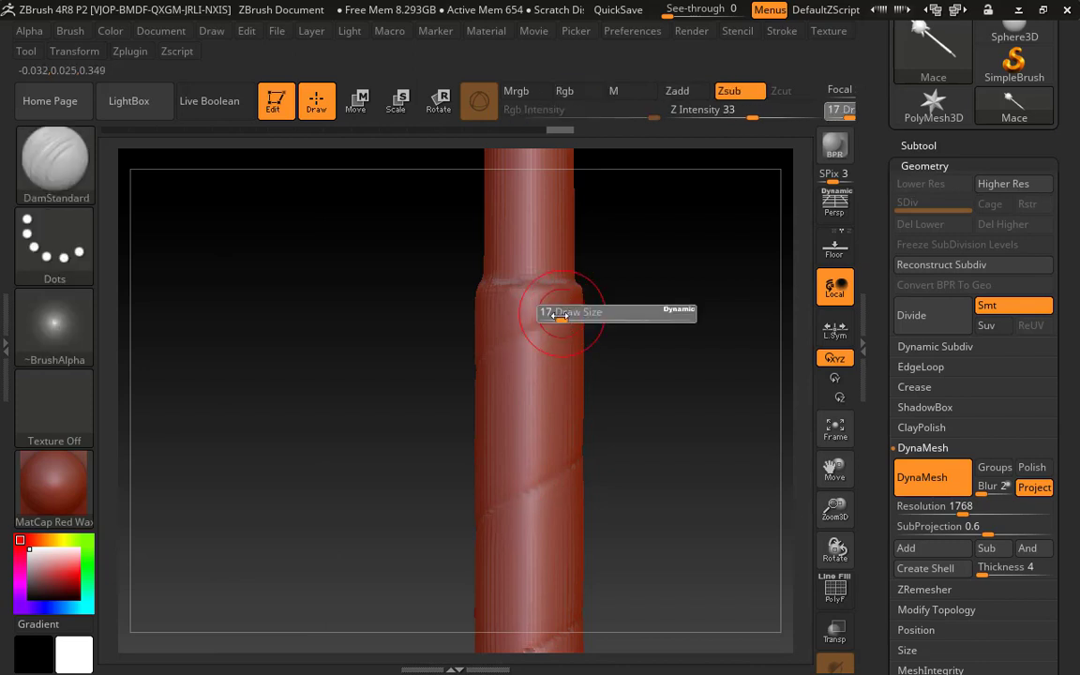
mouse_move(557, 320)
mouse_down()
mouse_move(574, 303)
mouse_move(480, 368)
mouse_up()
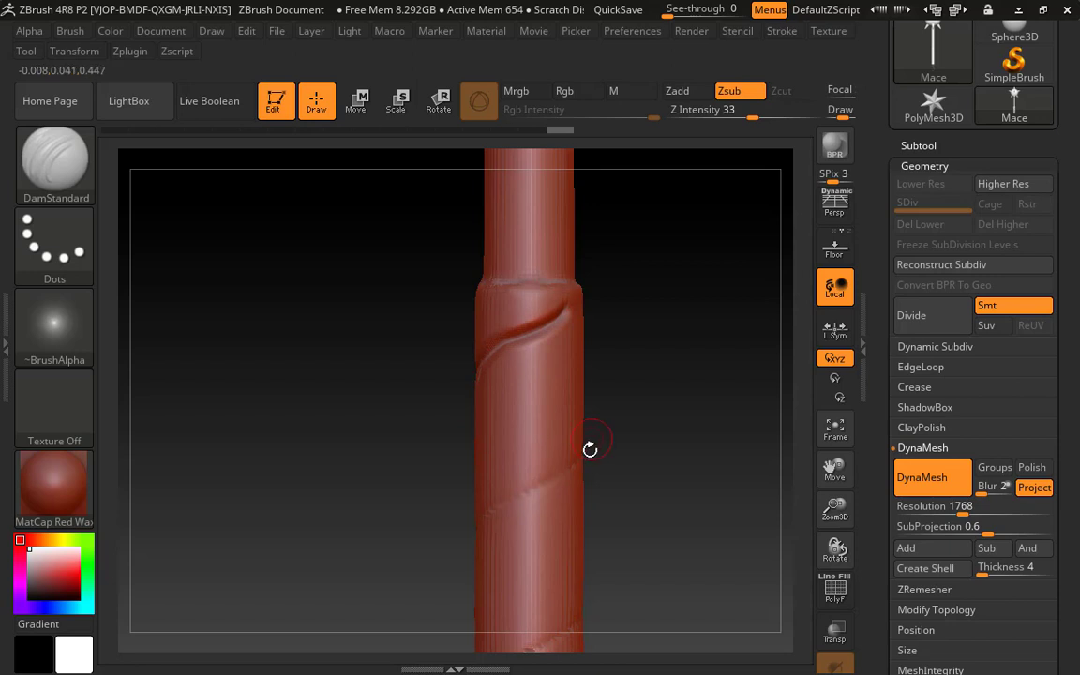
mouse_move(581, 405)
mouse_down()
mouse_move(521, 460)
mouse_move(480, 524)
mouse_up()
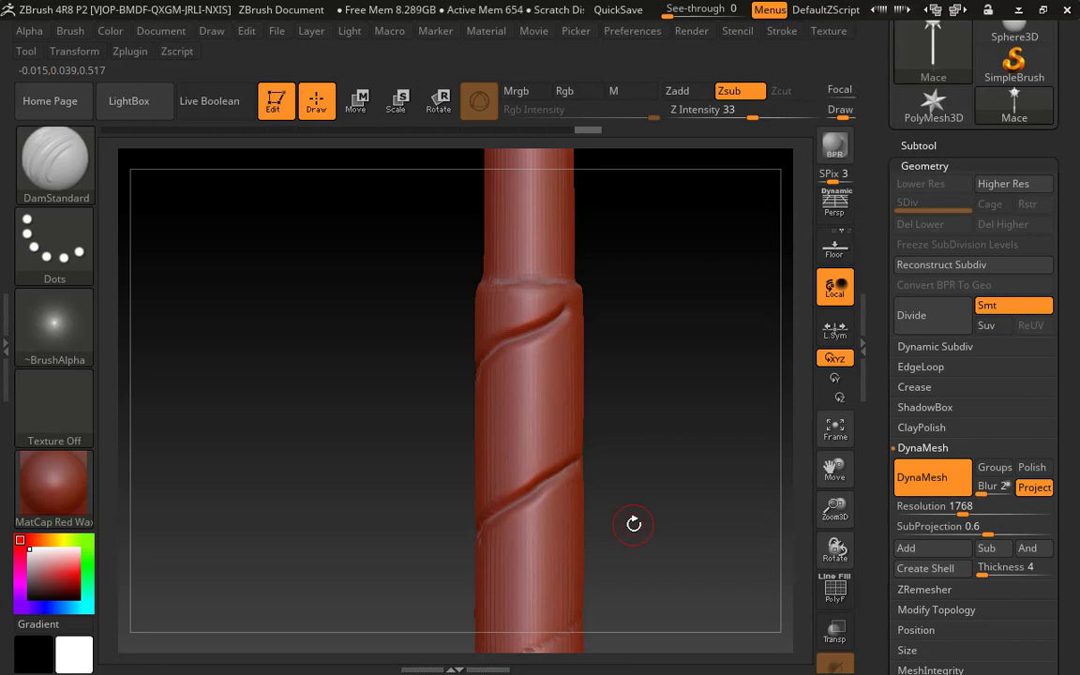
key(ctrl+z)
Bring up the 3D Print Hub plugin's export size and file export settings for the mace.
mouse_move(675, 398)
alt+mouse_down()
mouse_move(424, 185)
mouse_move(726, 139)
alt+mouse_up()
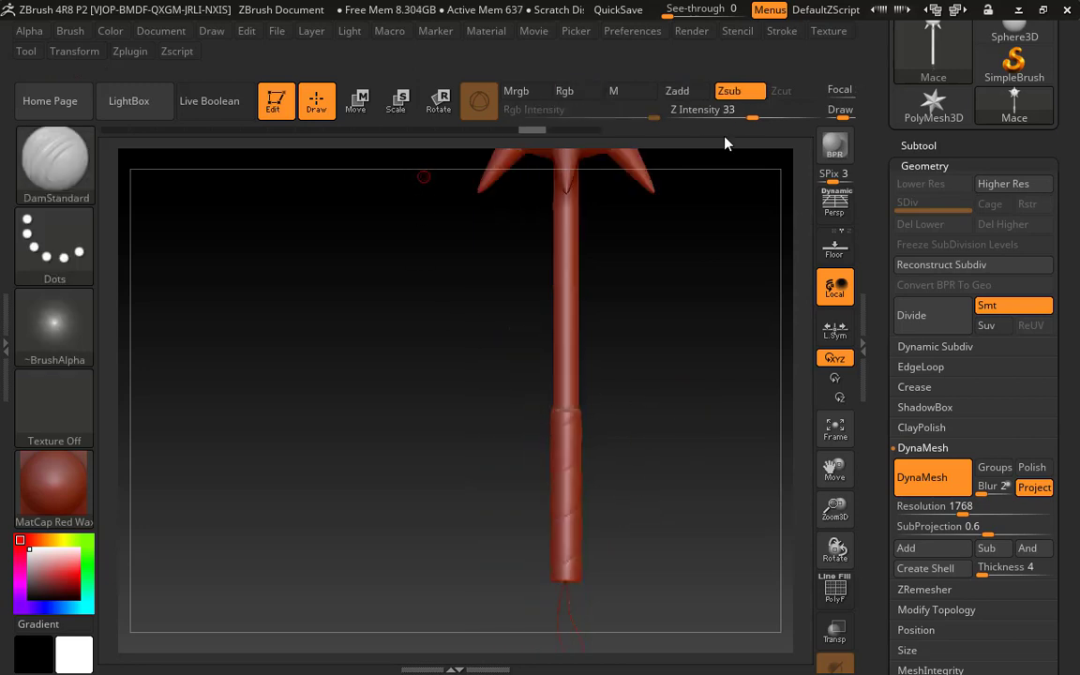
click(130, 53)
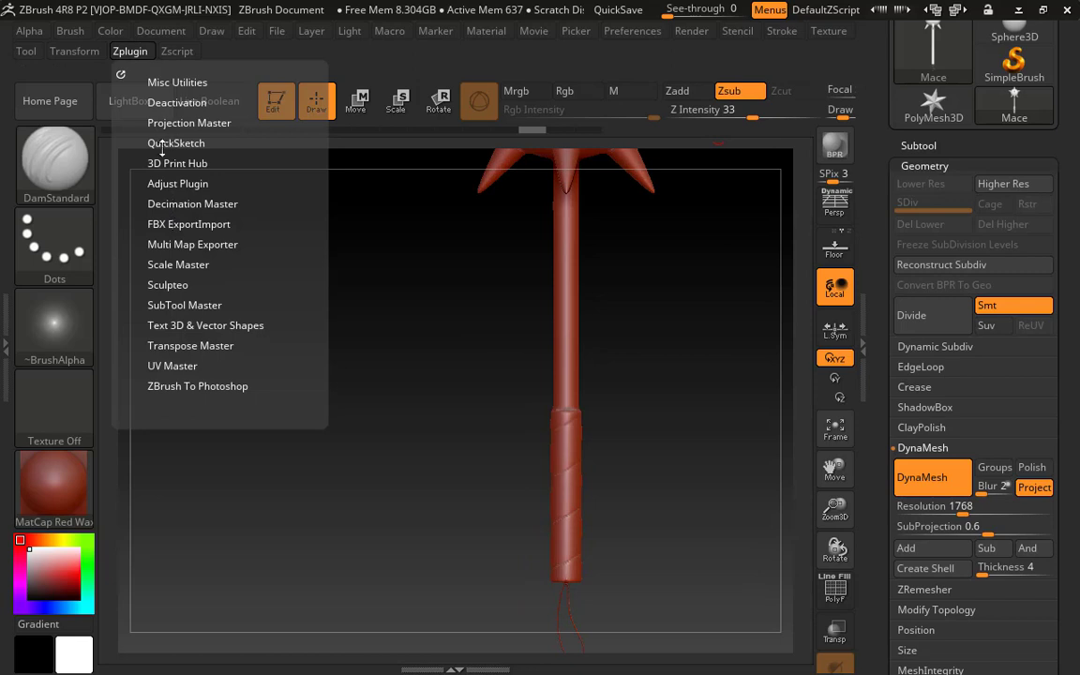
click(127, 52)
click(175, 163)
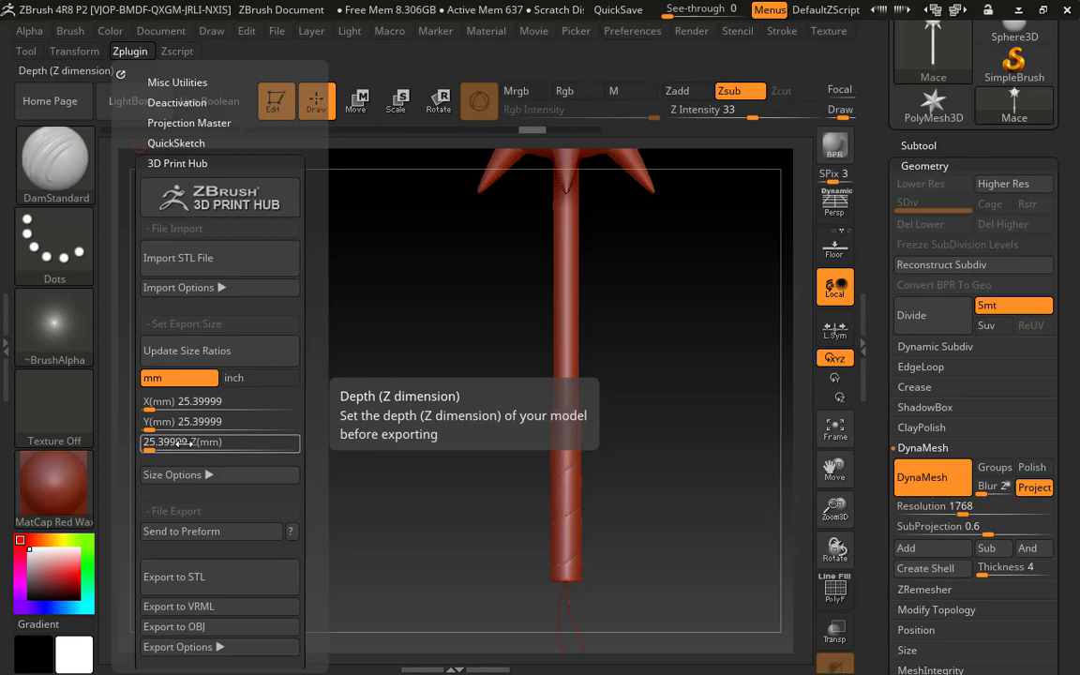
Export the mace in STL format to the scenes folder under the name Mace_02.
click(209, 571)
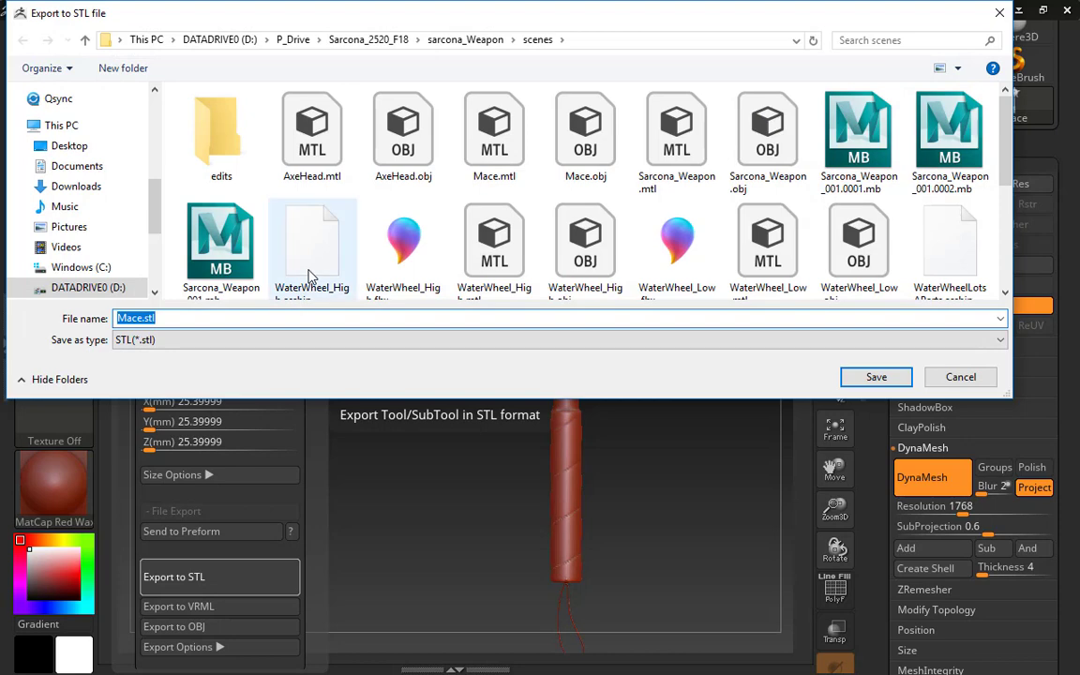
text(Mac)
text(.st)
text(e_02)
key(Return)
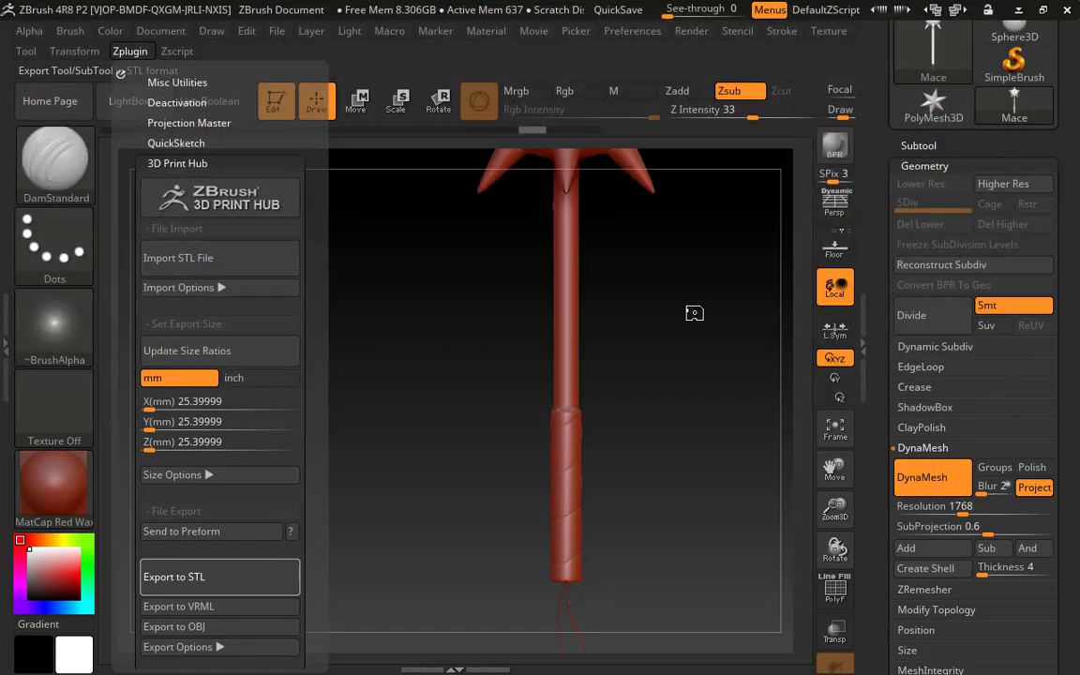